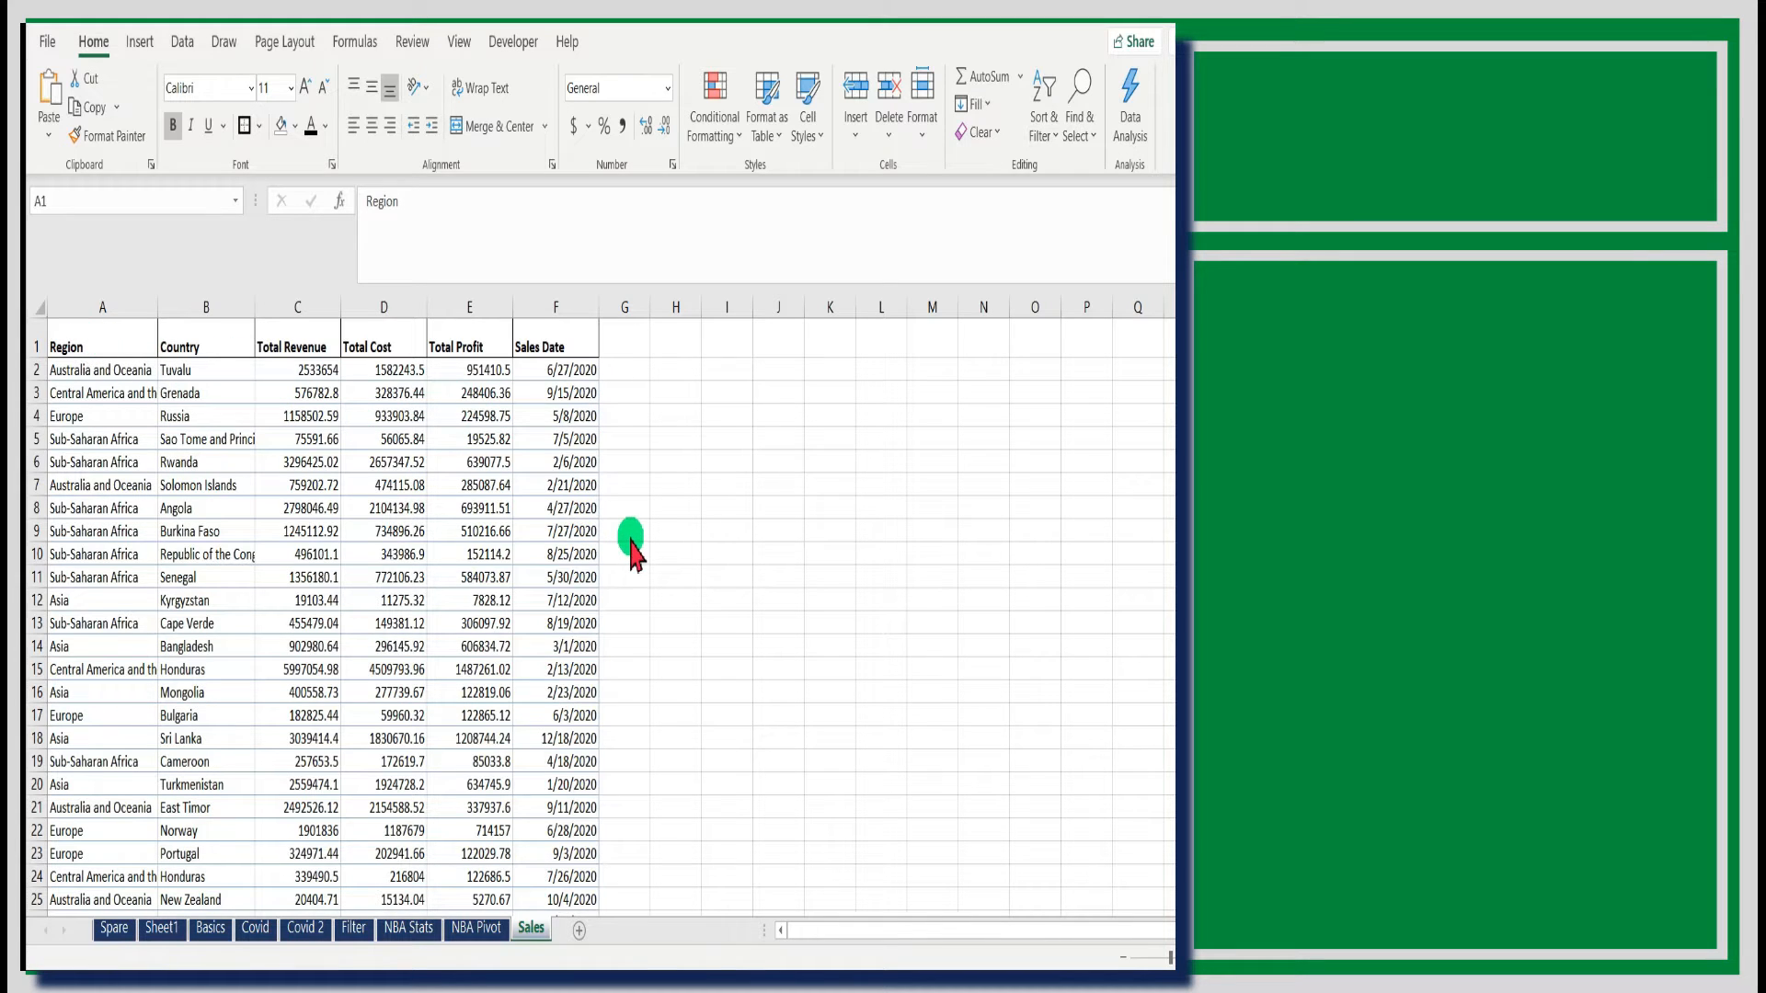
- Convert the sales data starting at cell A1 into a table whose first row holds headers
left_click(104, 344)
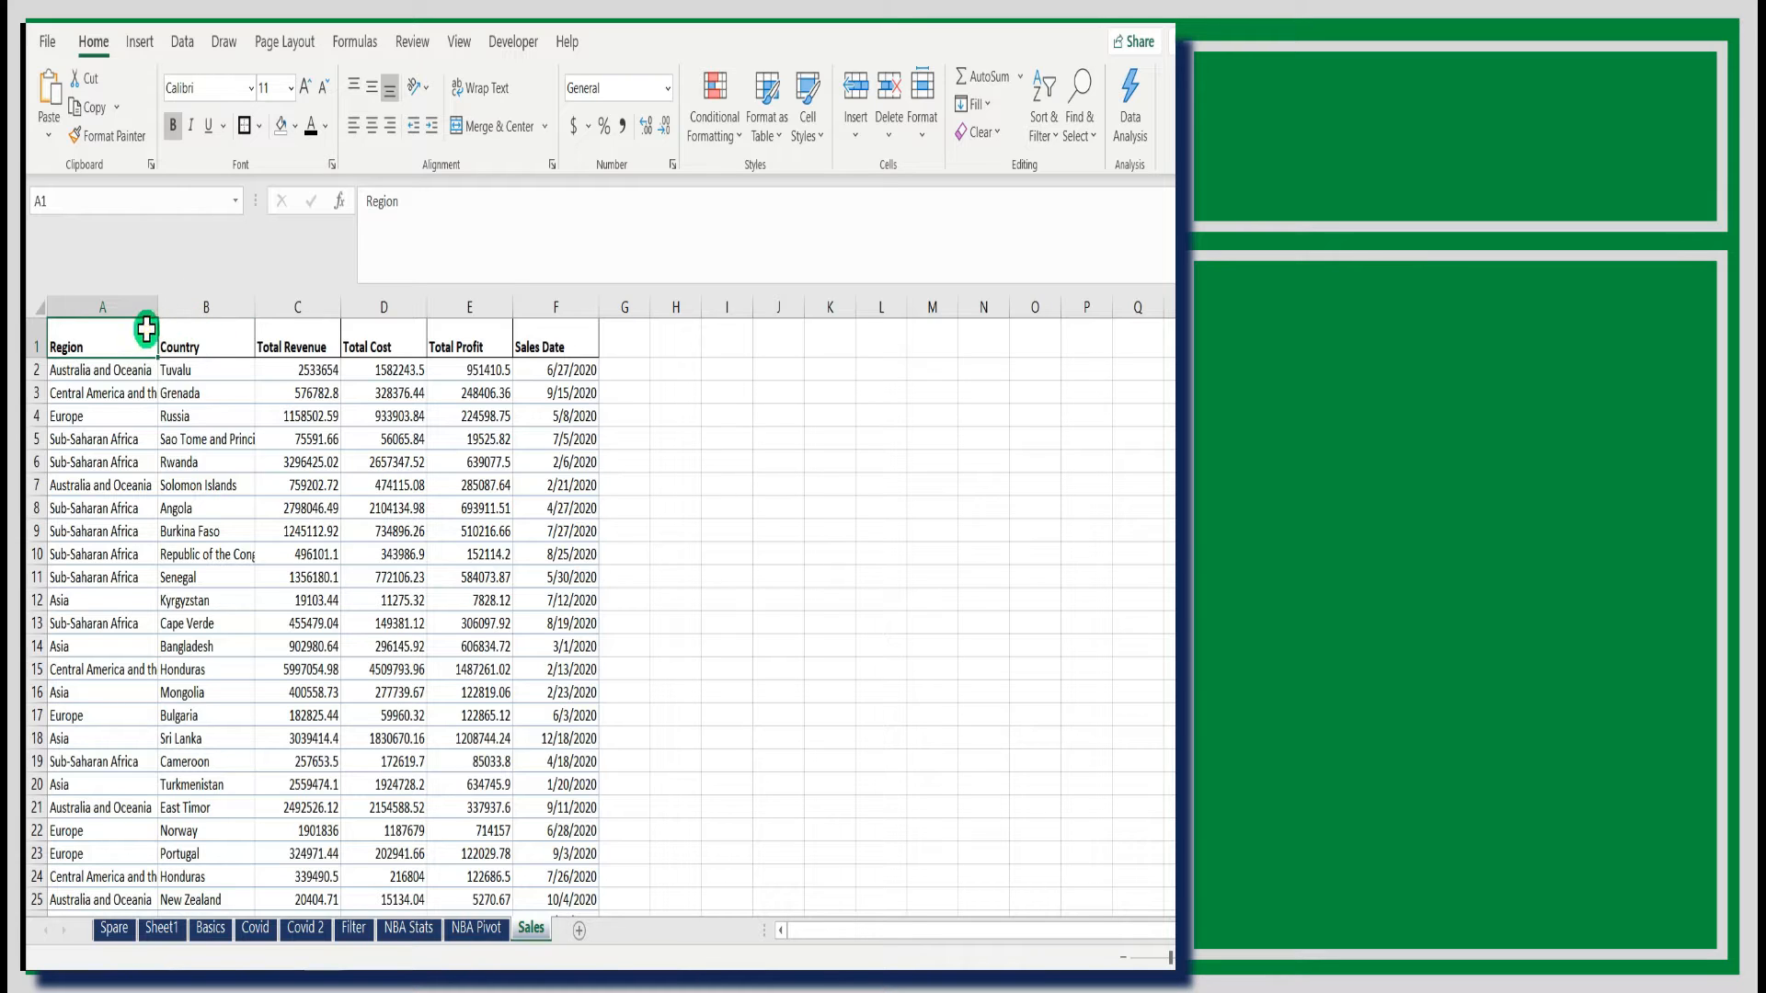
left_click_drag(146, 329, 552, 322)
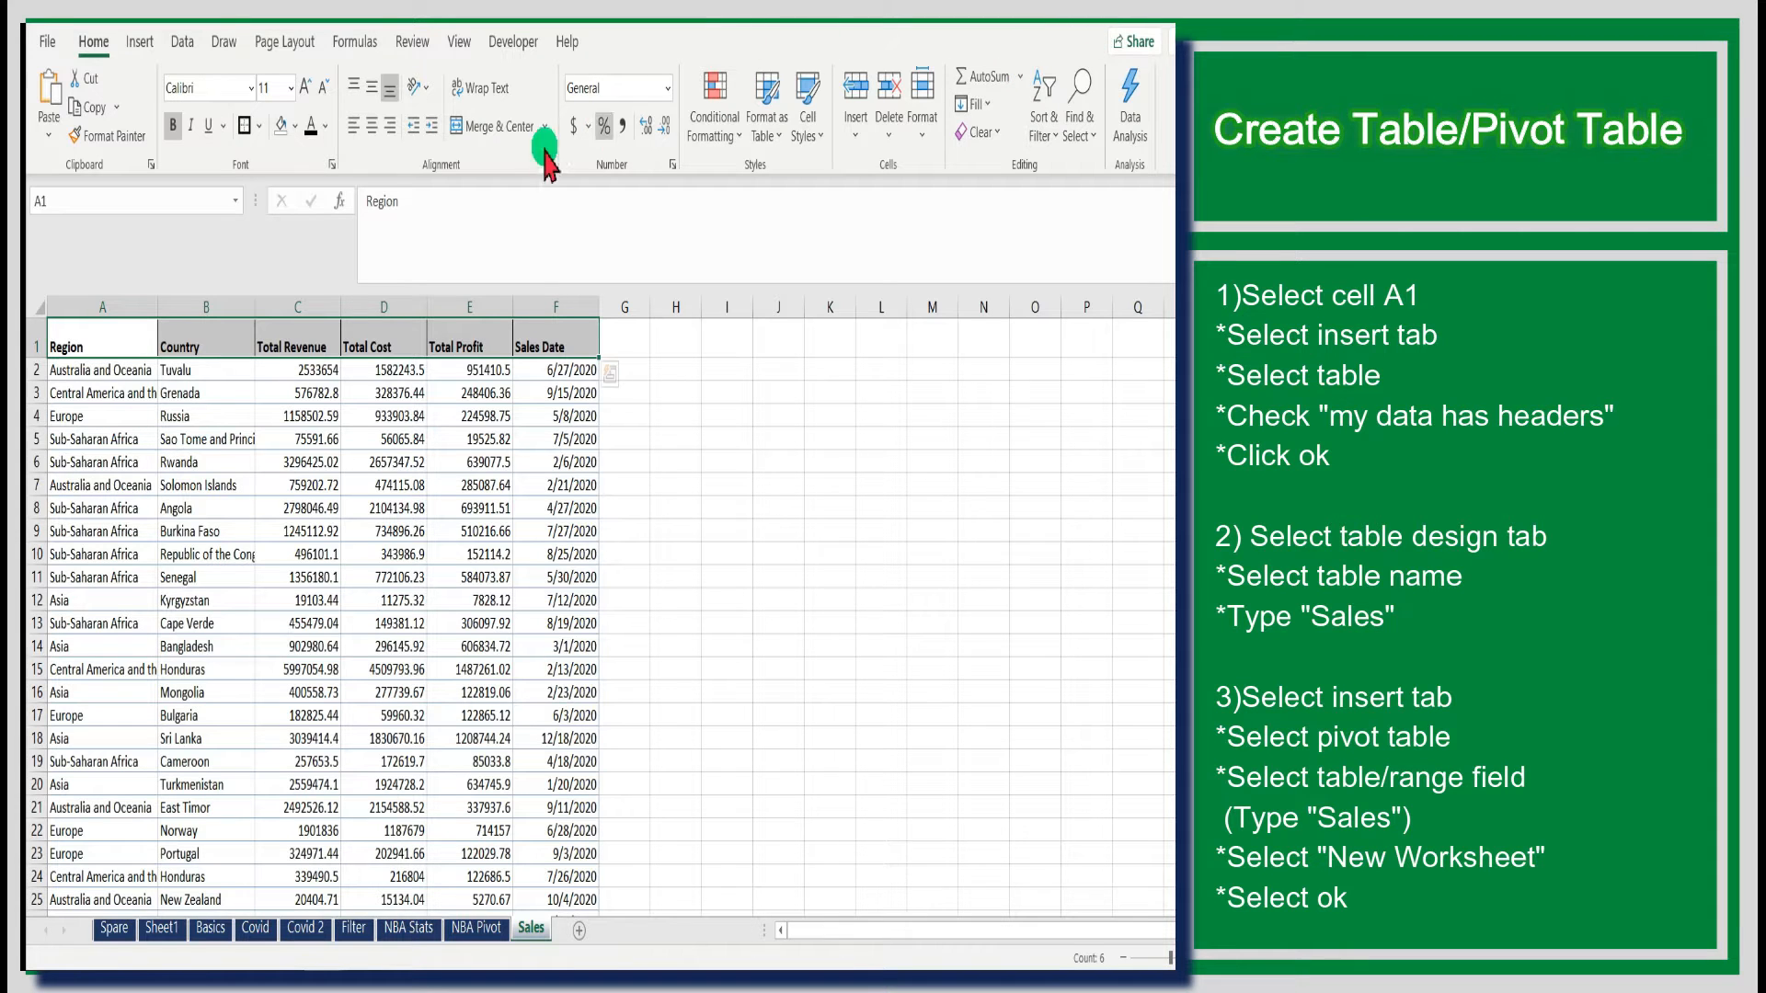
left_click(92, 340)
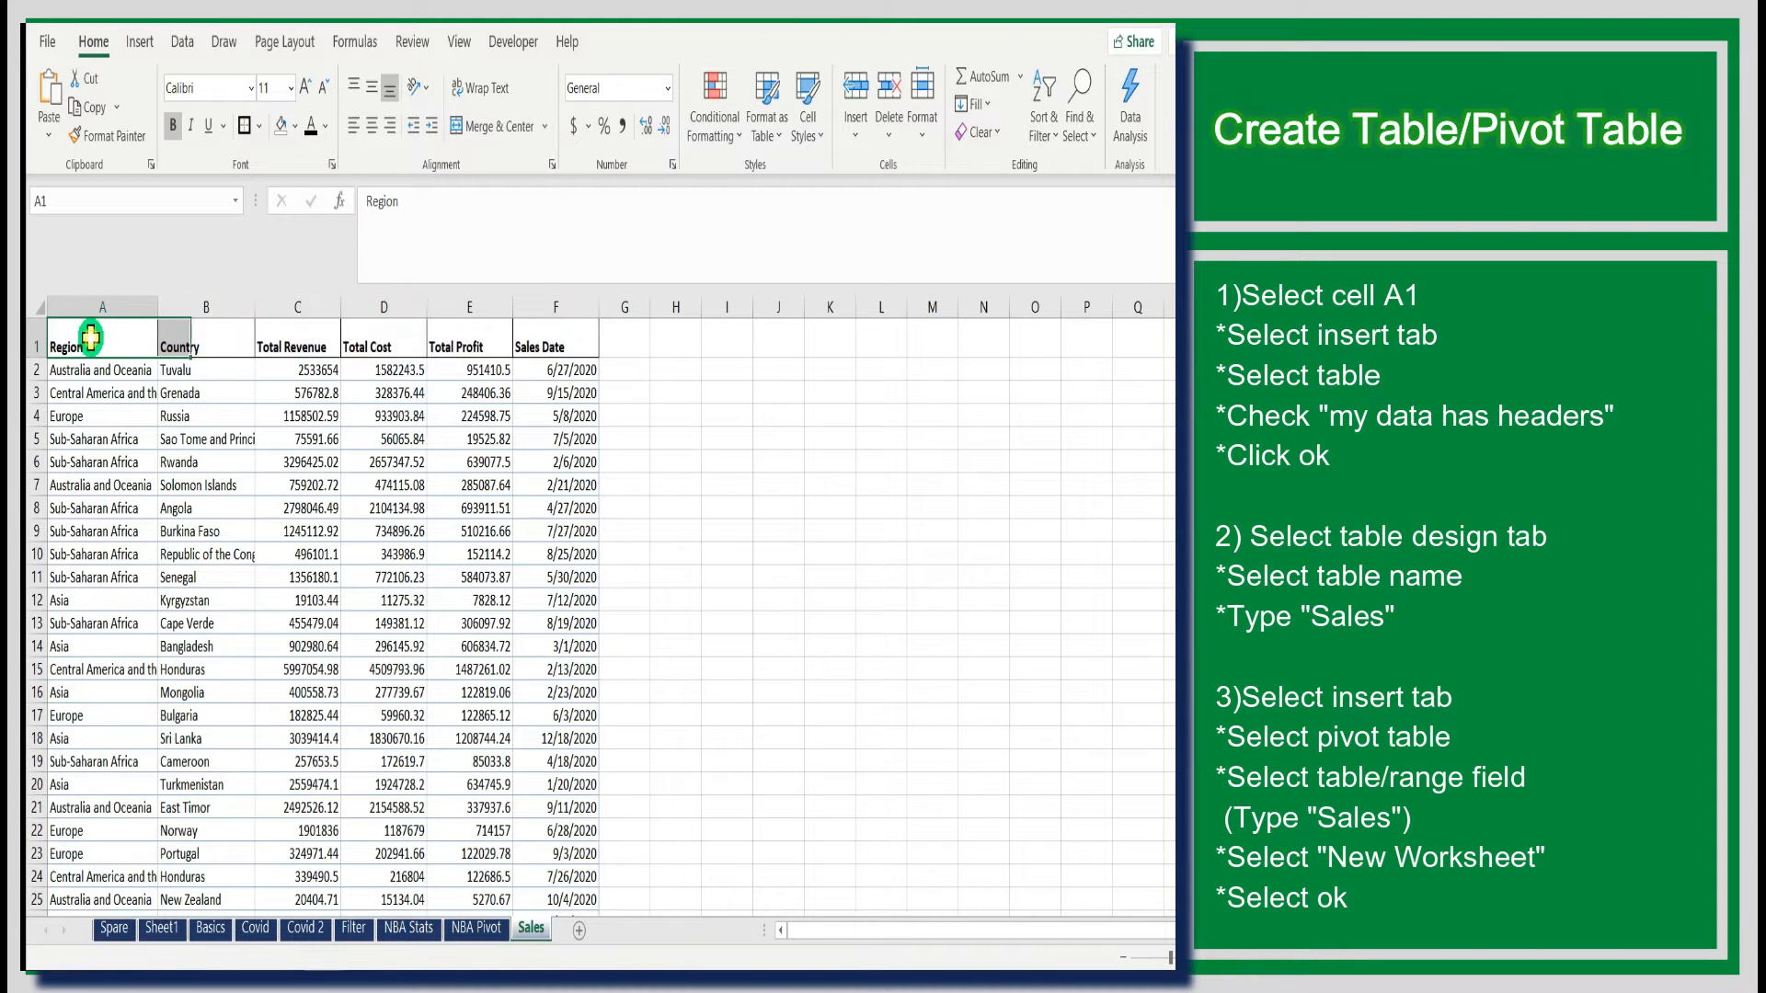
left_click(138, 43)
left_click(162, 92)
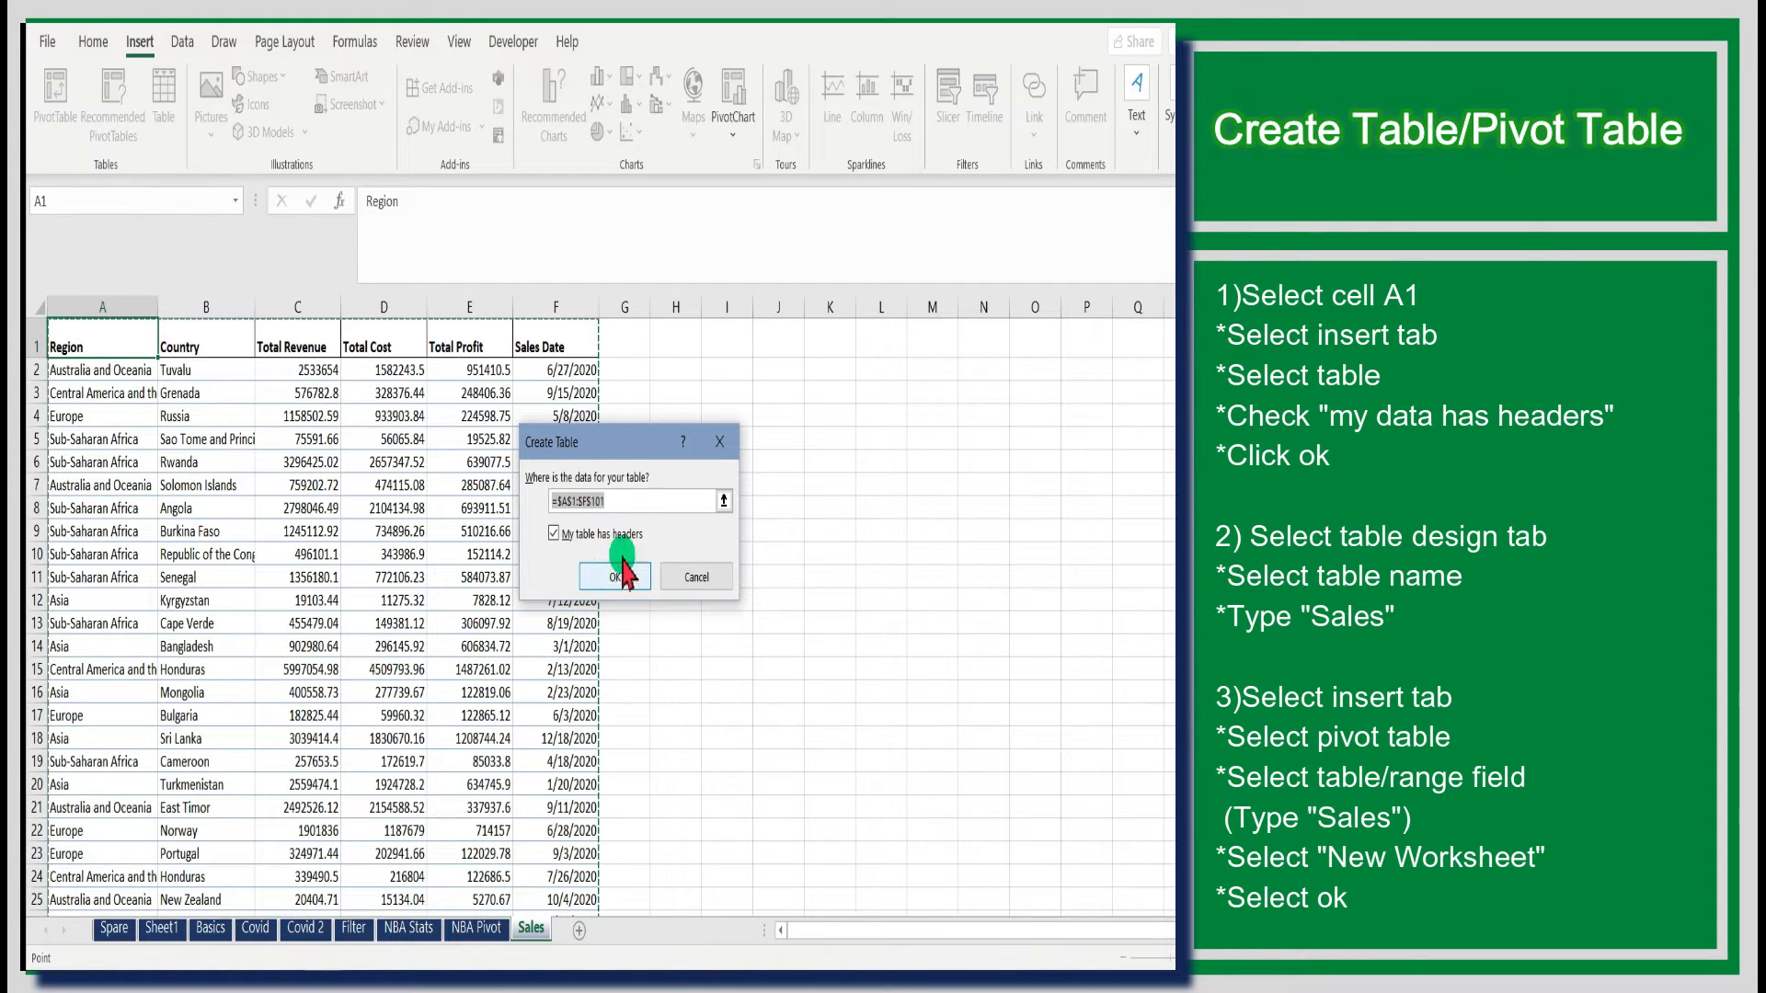
left_click_drag(619, 448, 617, 321)
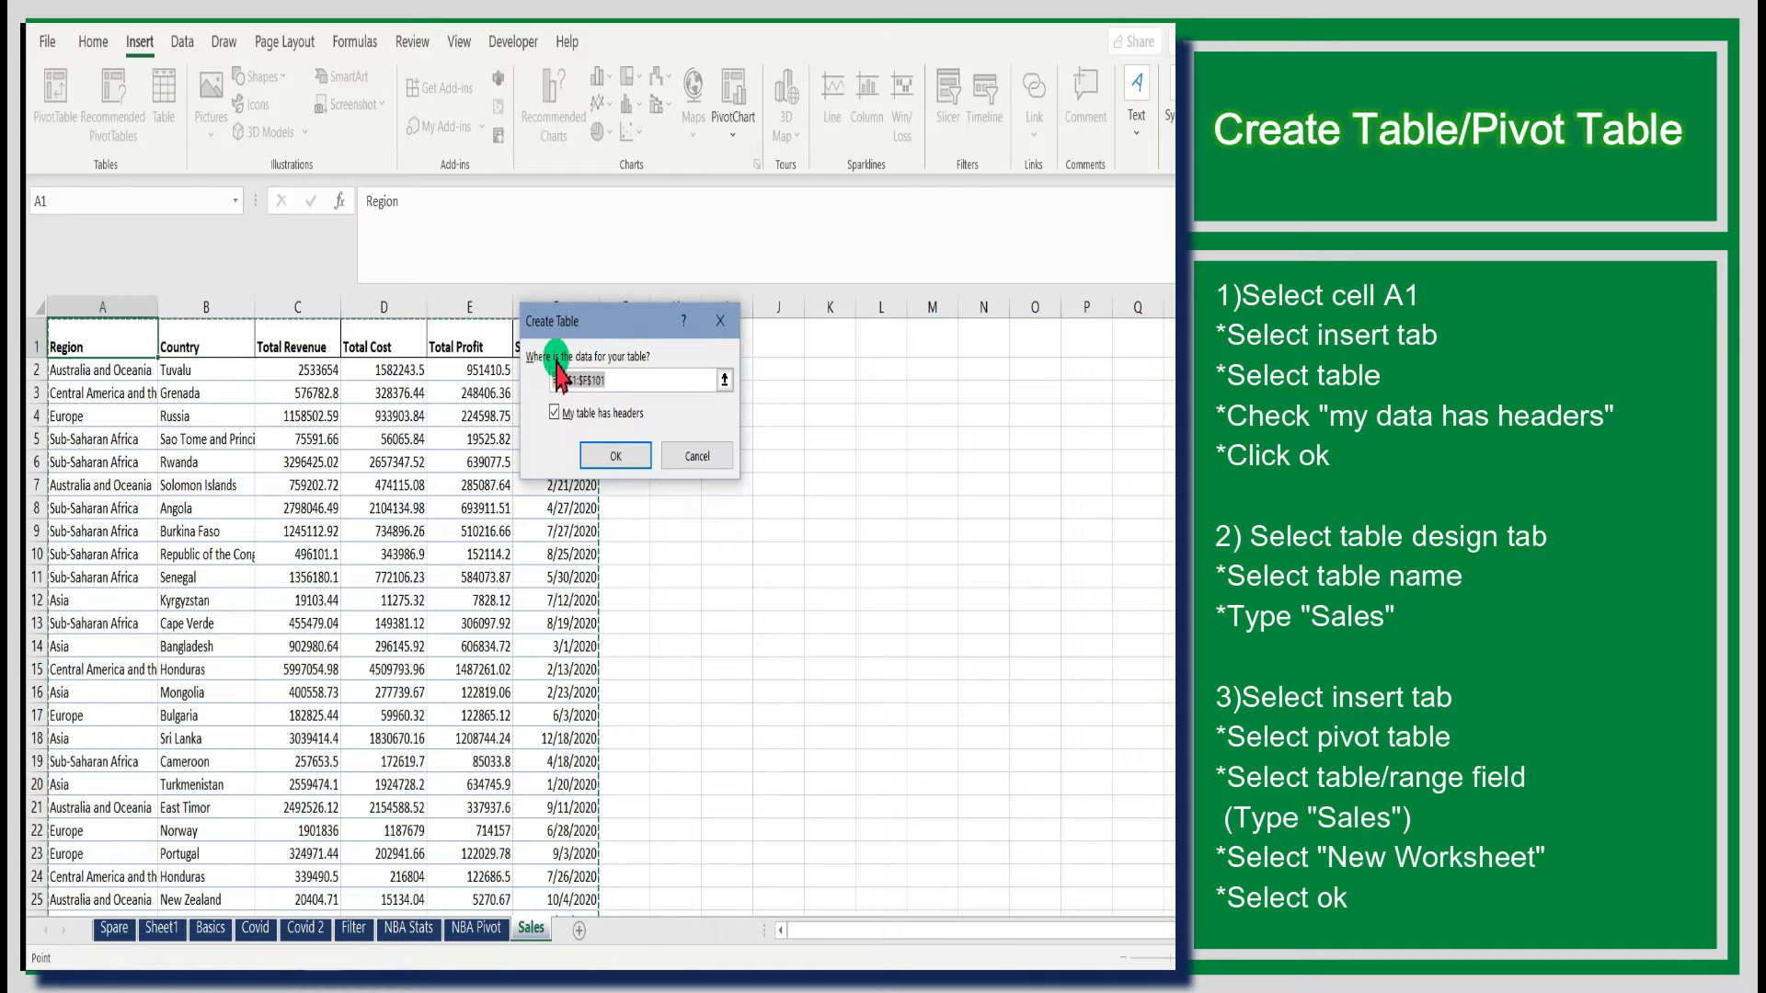
left_click(599, 380)
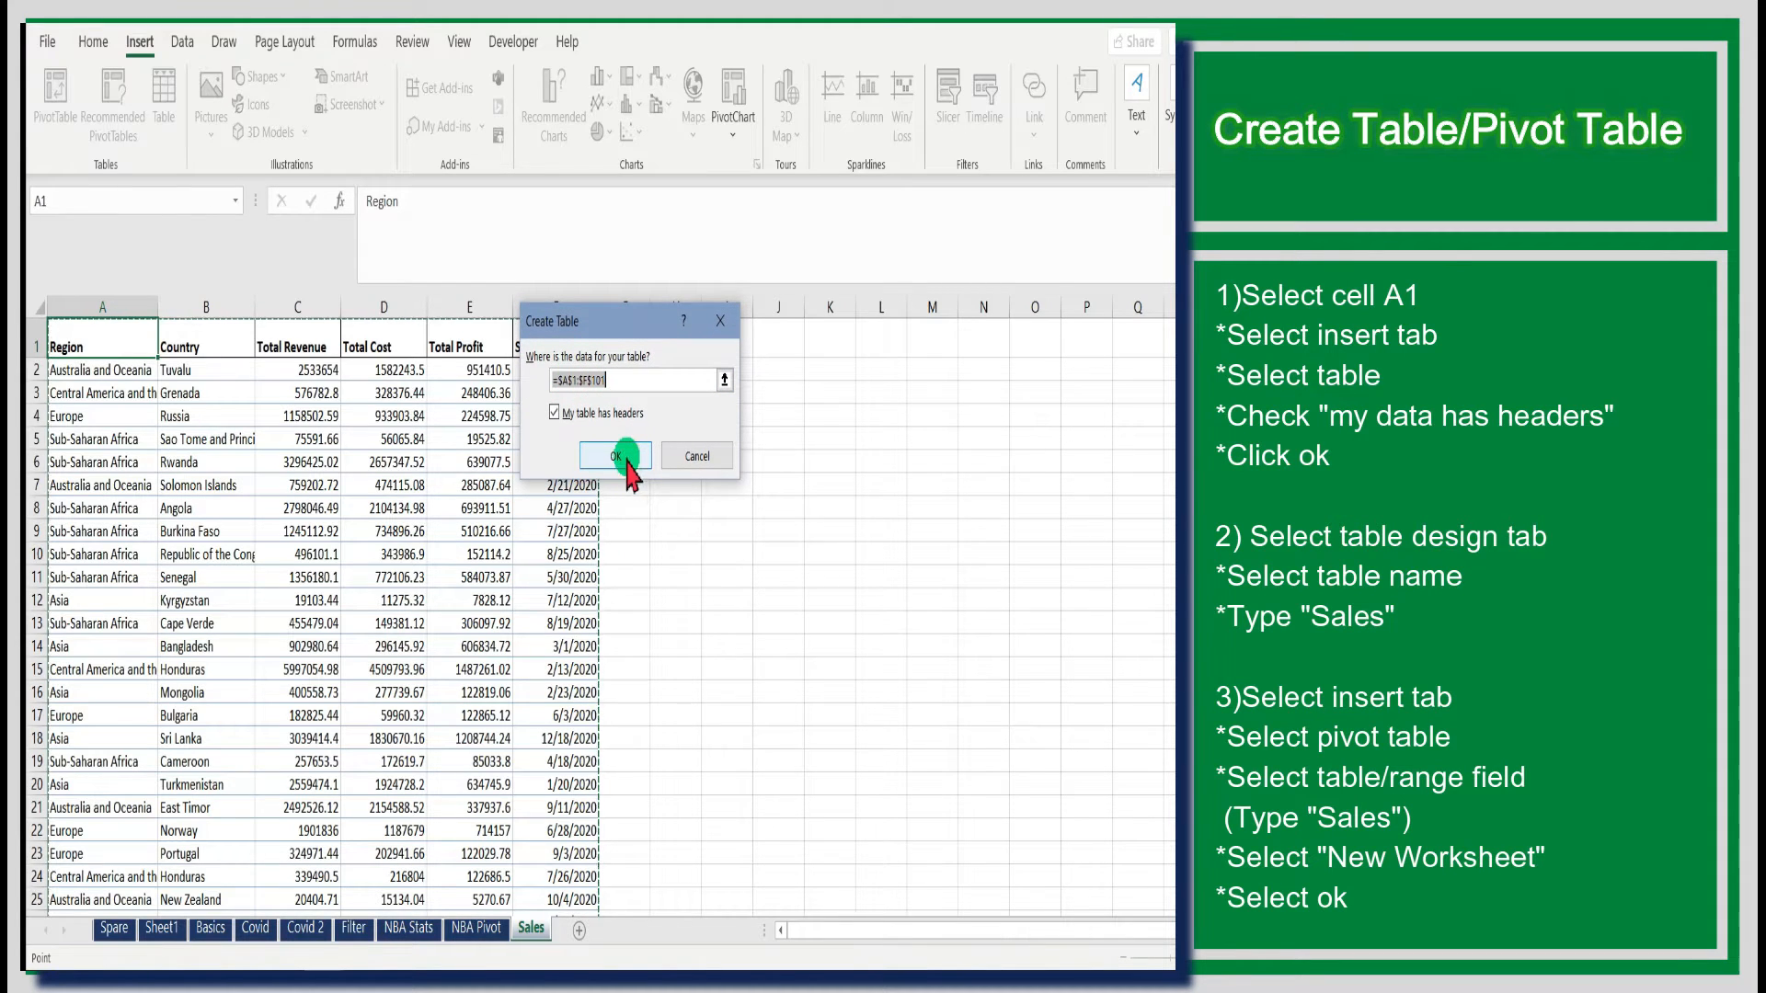
left_click(604, 454)
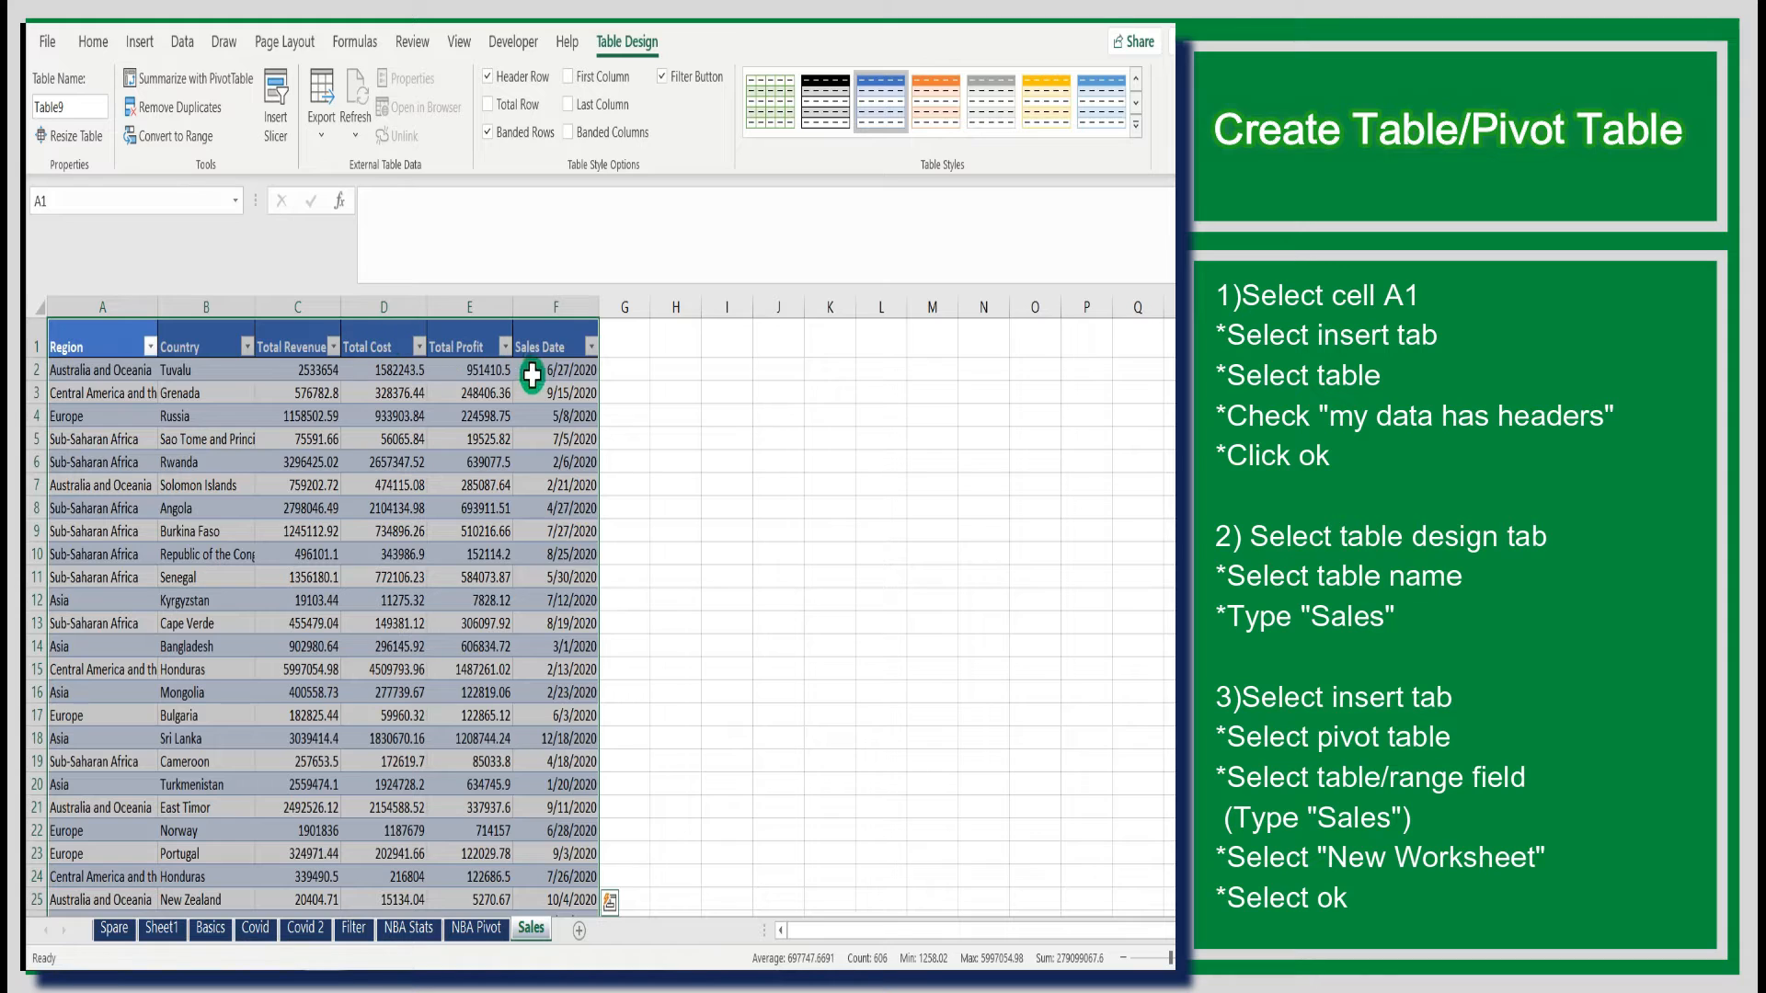
- Name the new table Sales
left_click(77, 103)
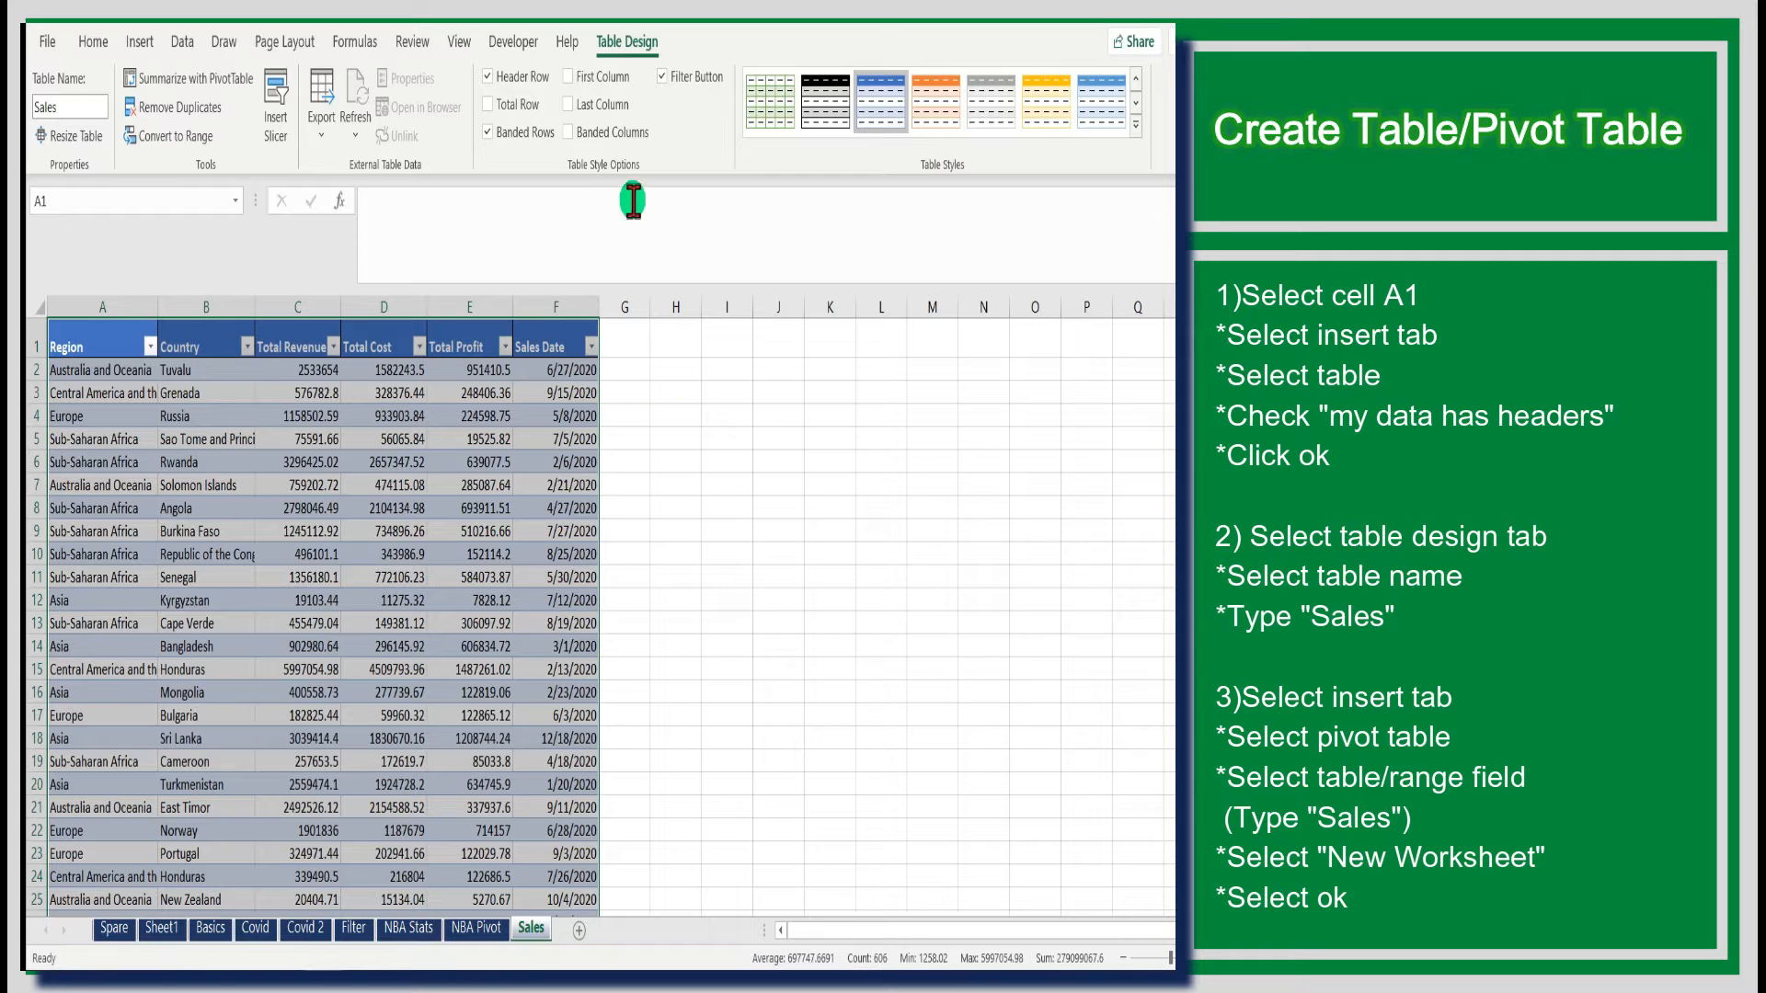
left_click(505, 224)
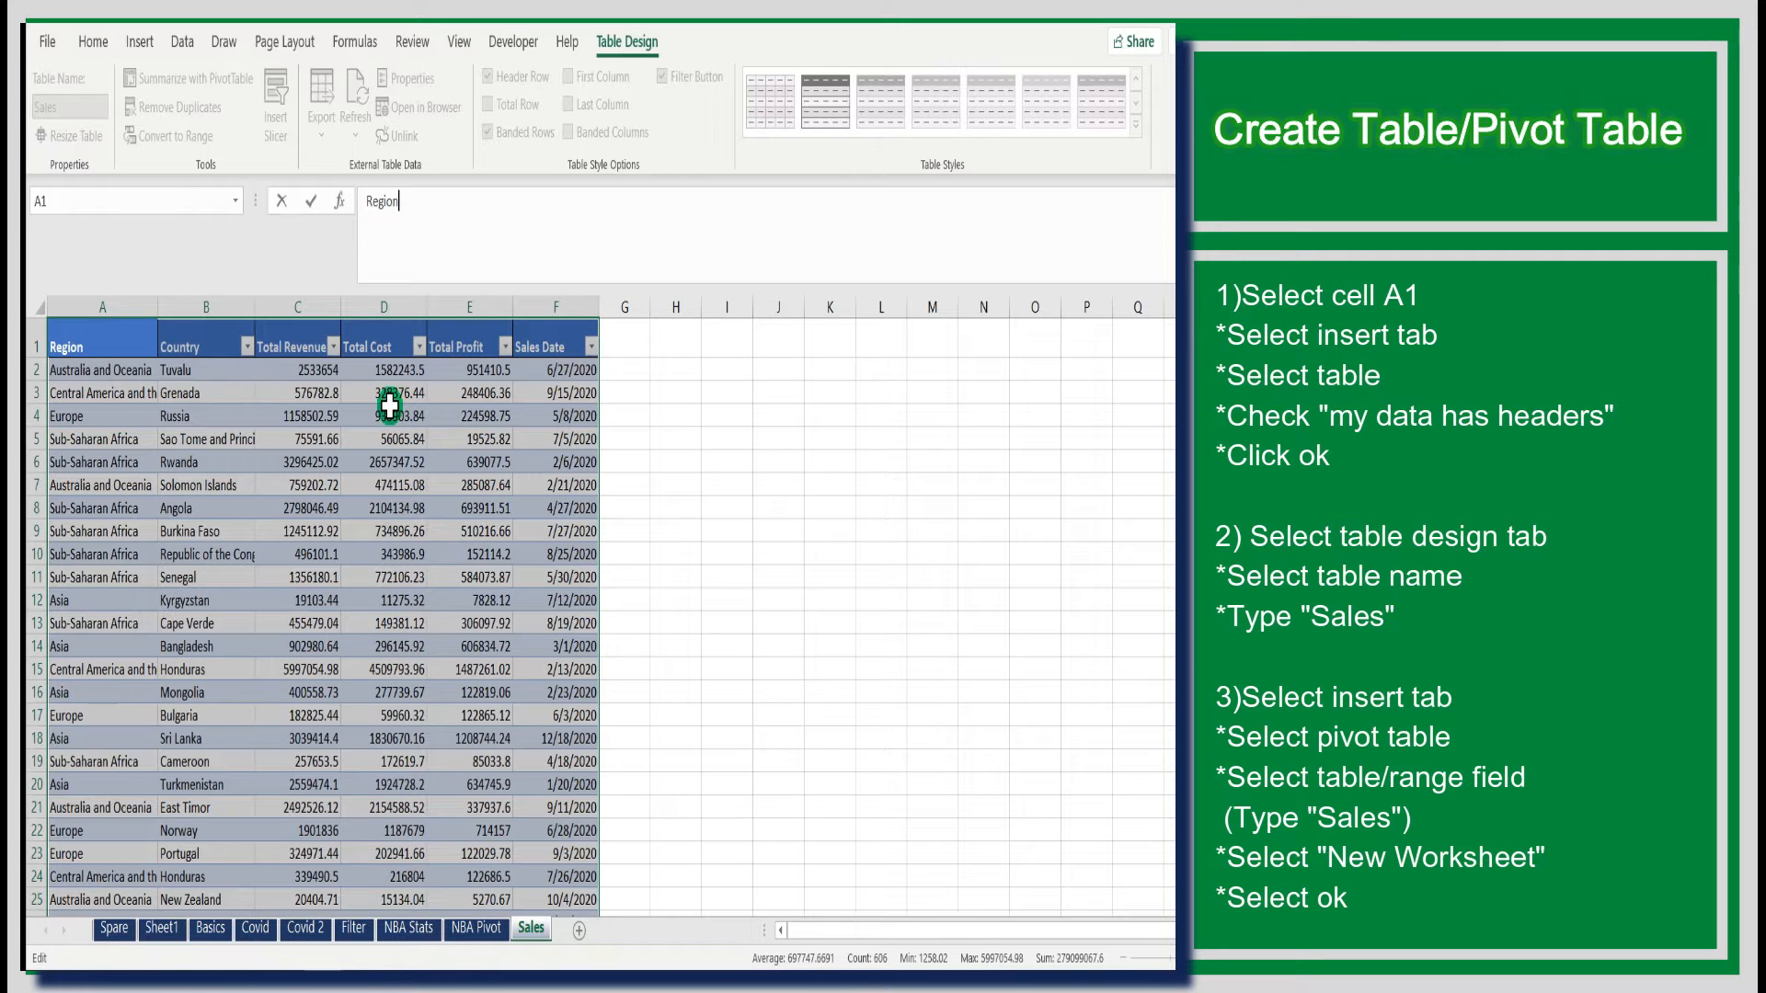
- Insert a PivotTable from the Sales table on a new worksheet
left_click(126, 368)
left_click(140, 41)
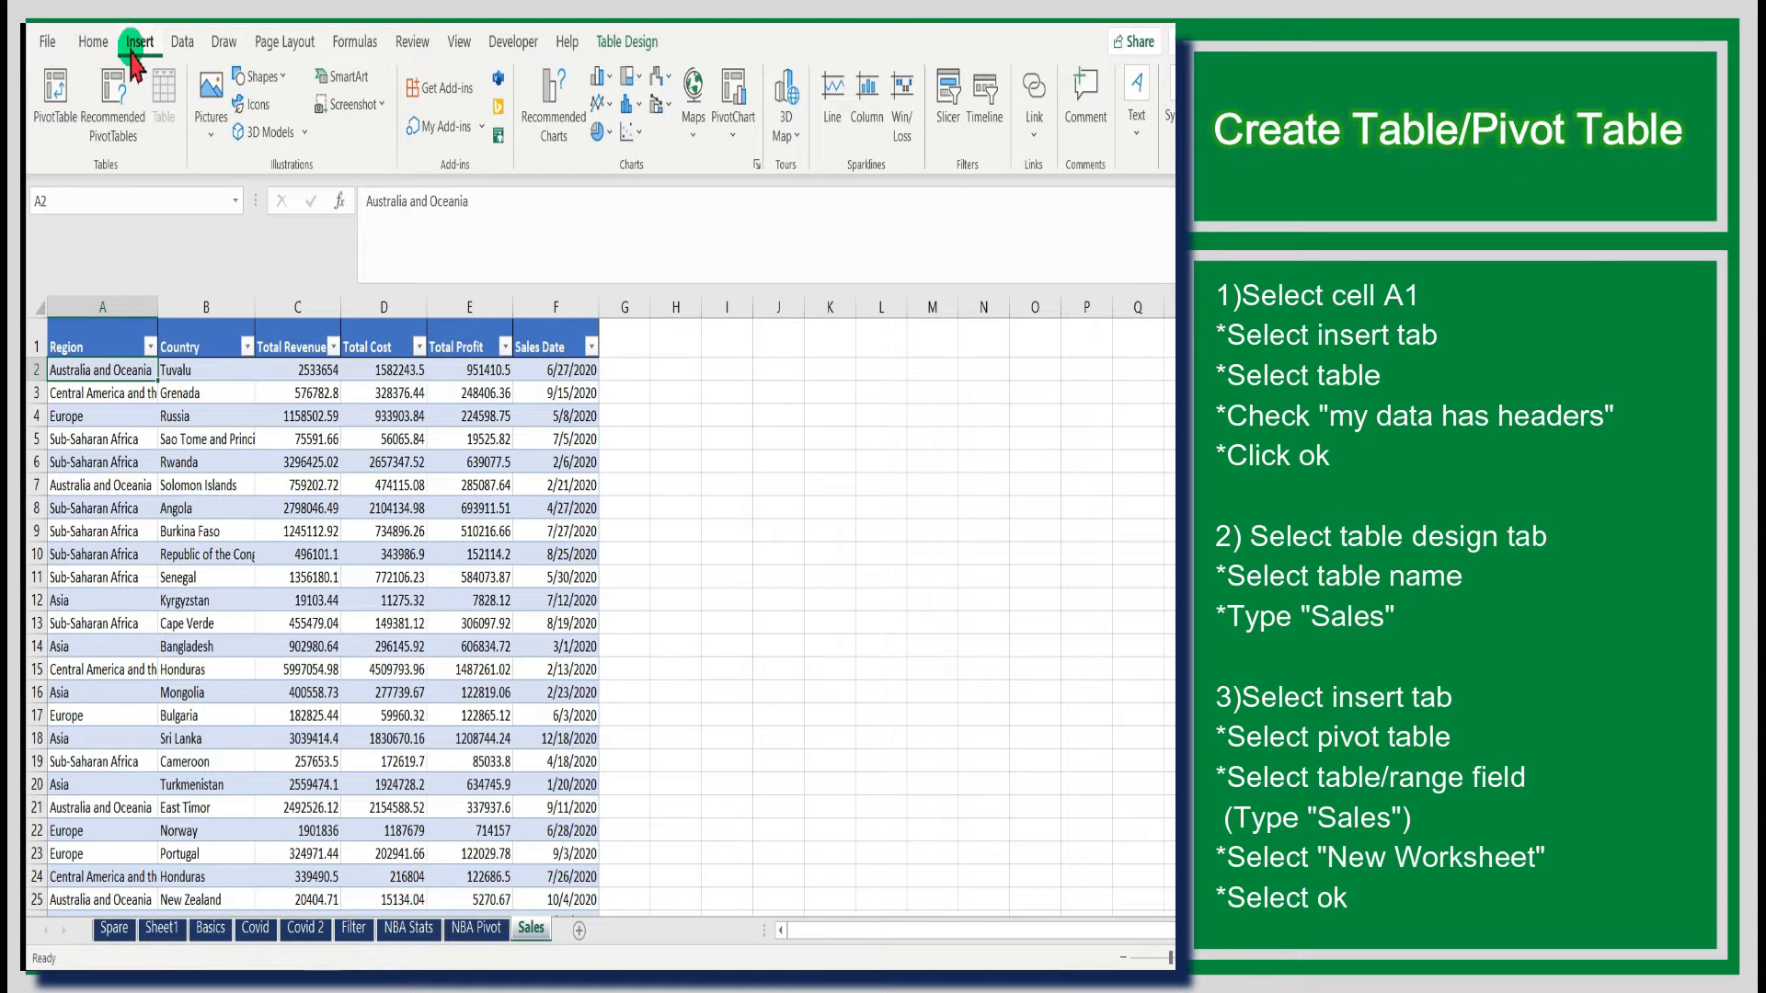
left_click(61, 89)
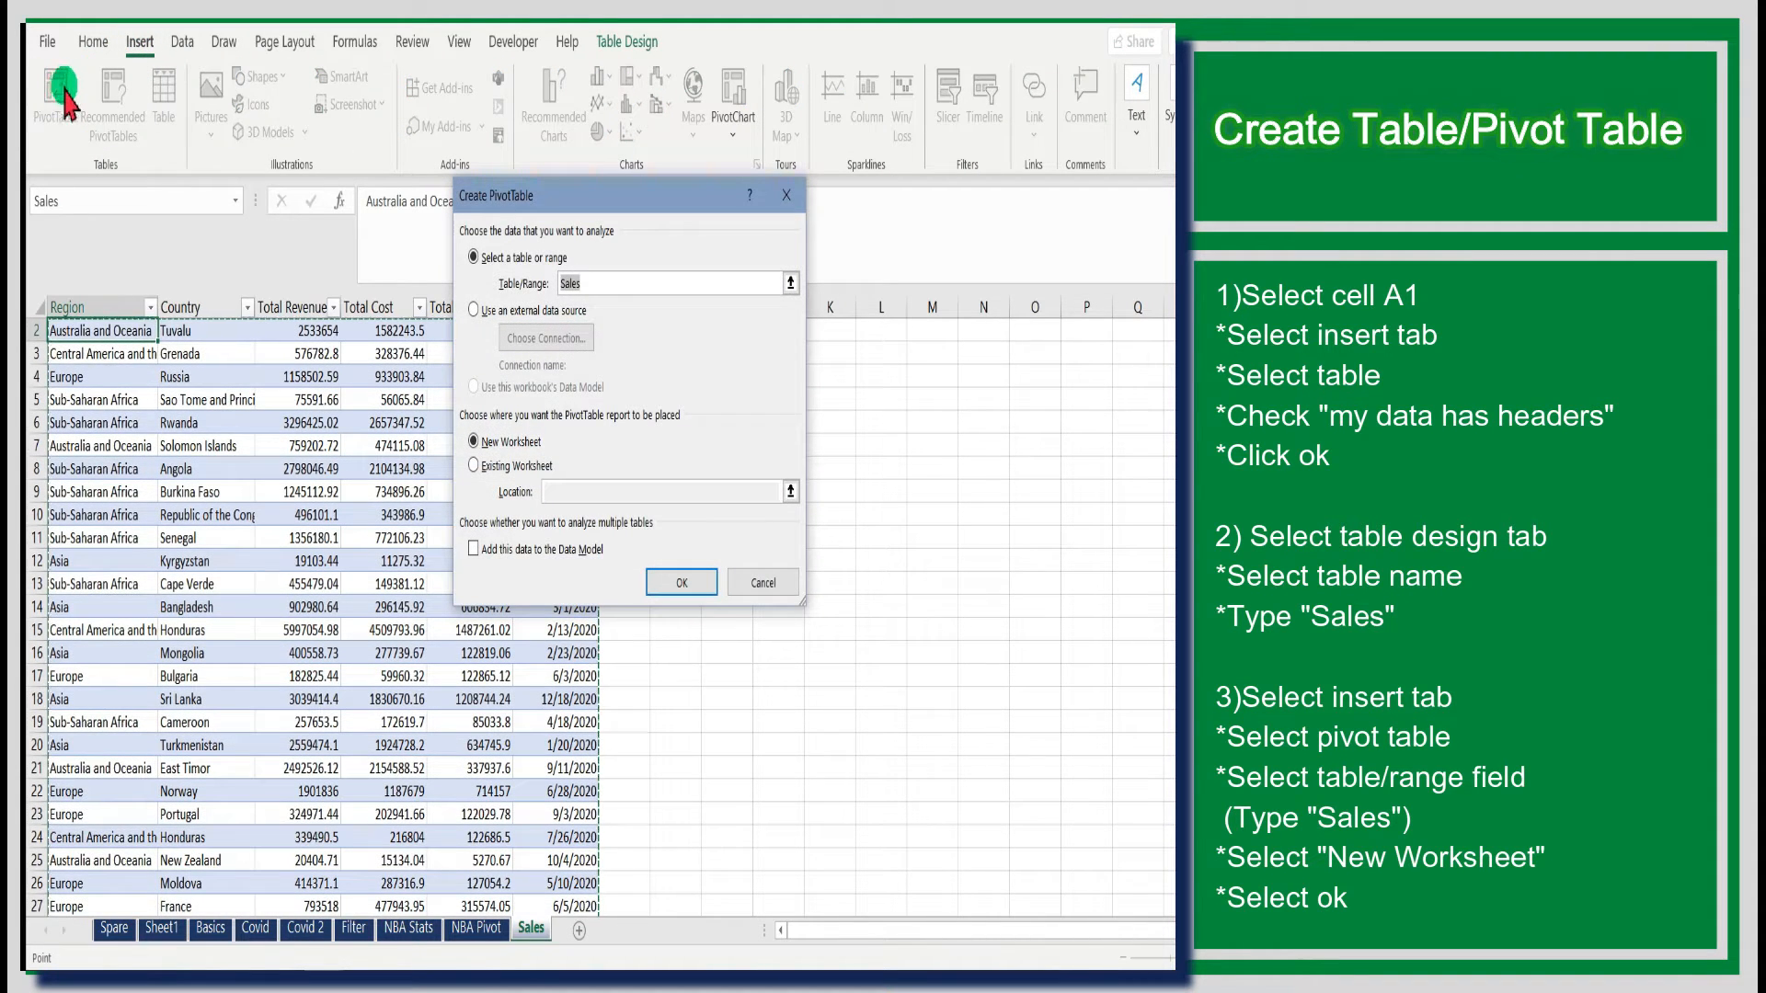
left_click(577, 293)
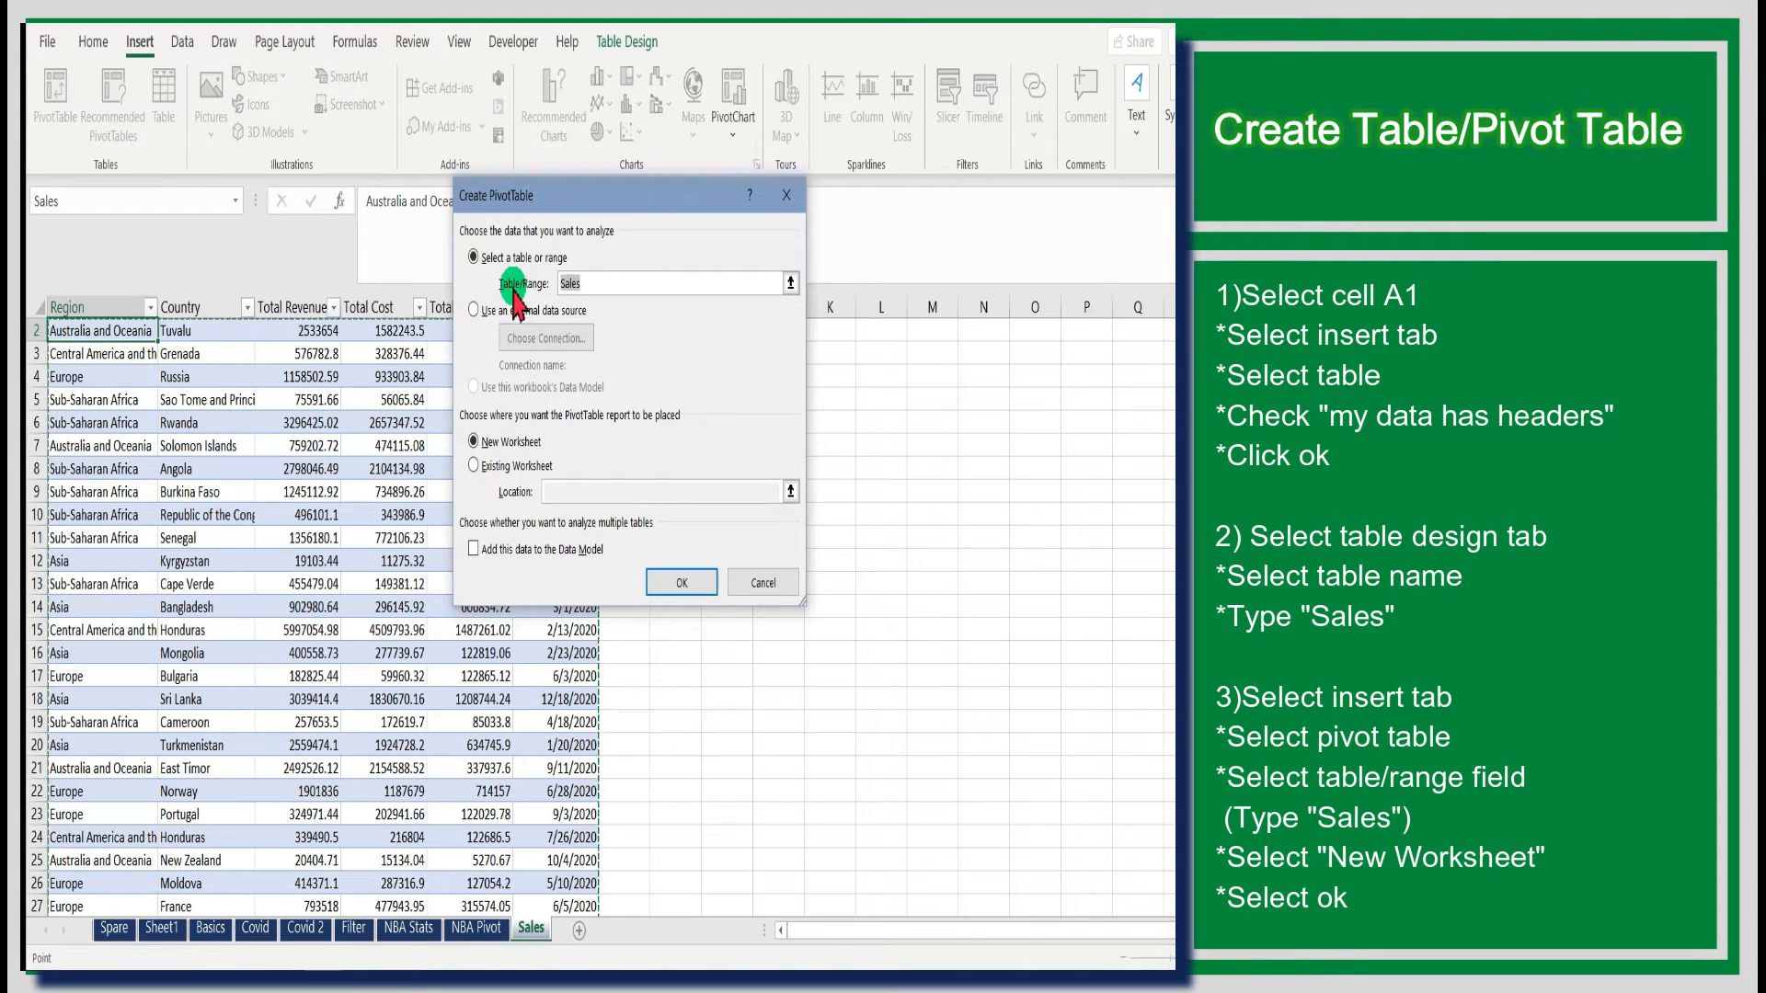
left_click(585, 285)
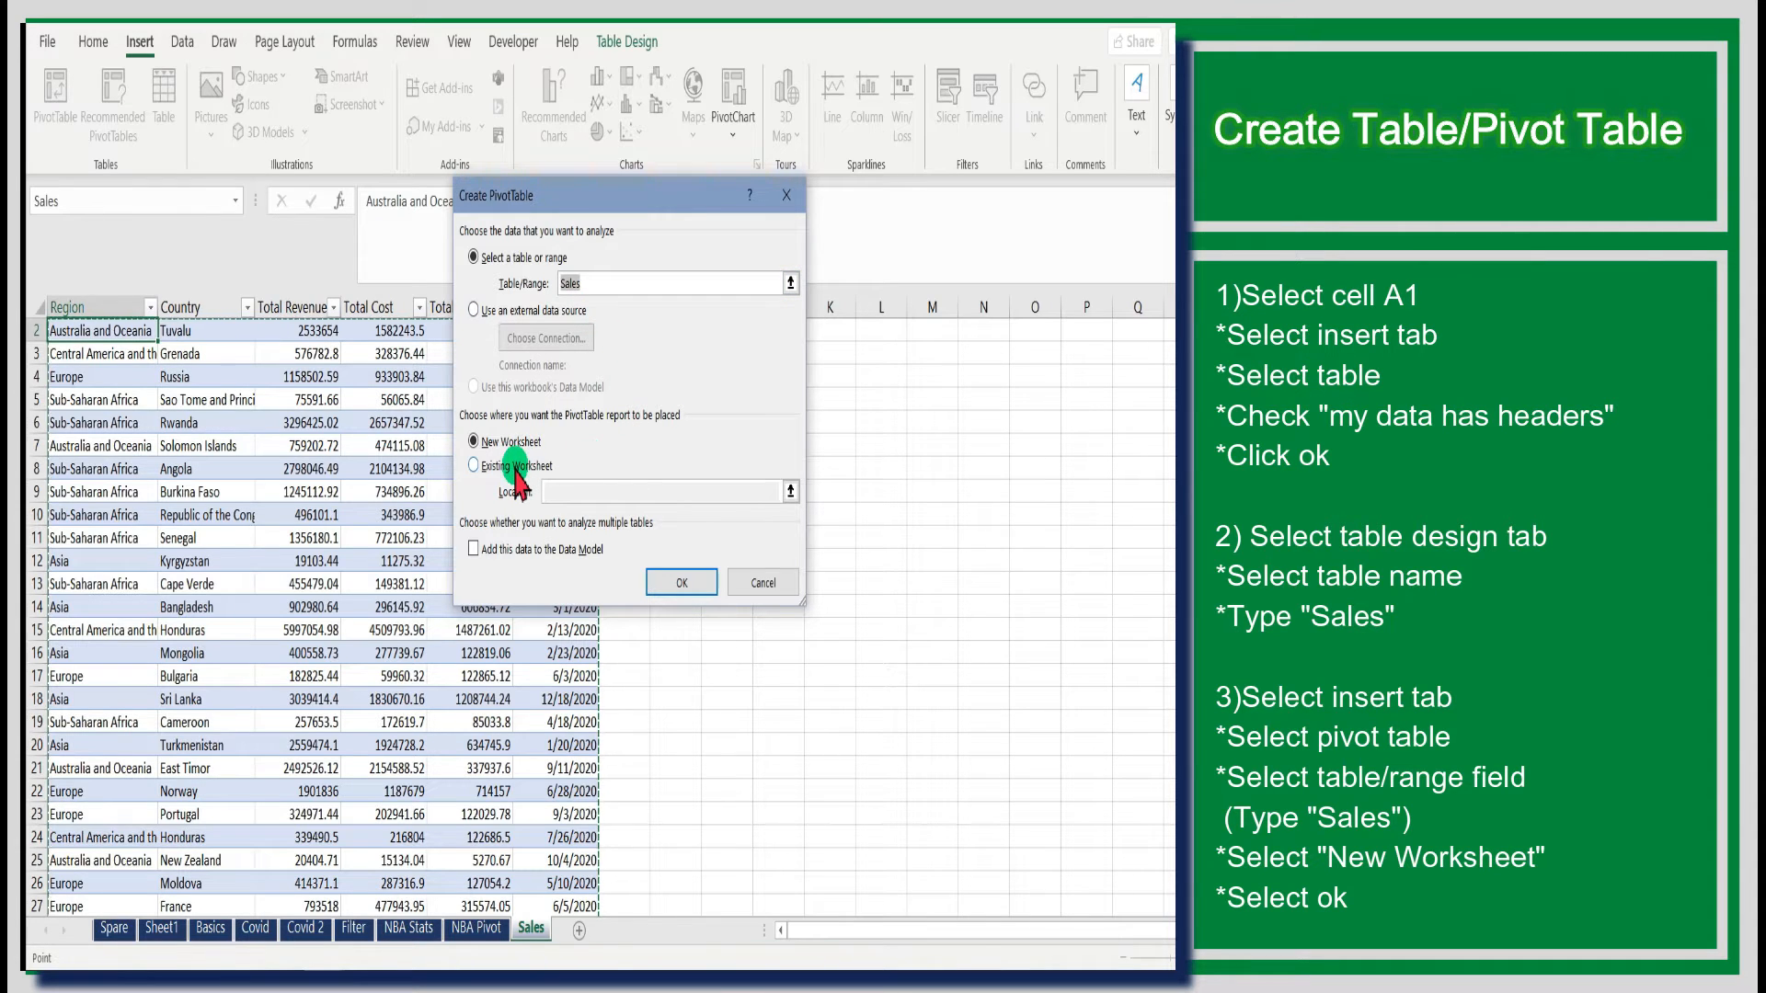
left_click(679, 581)
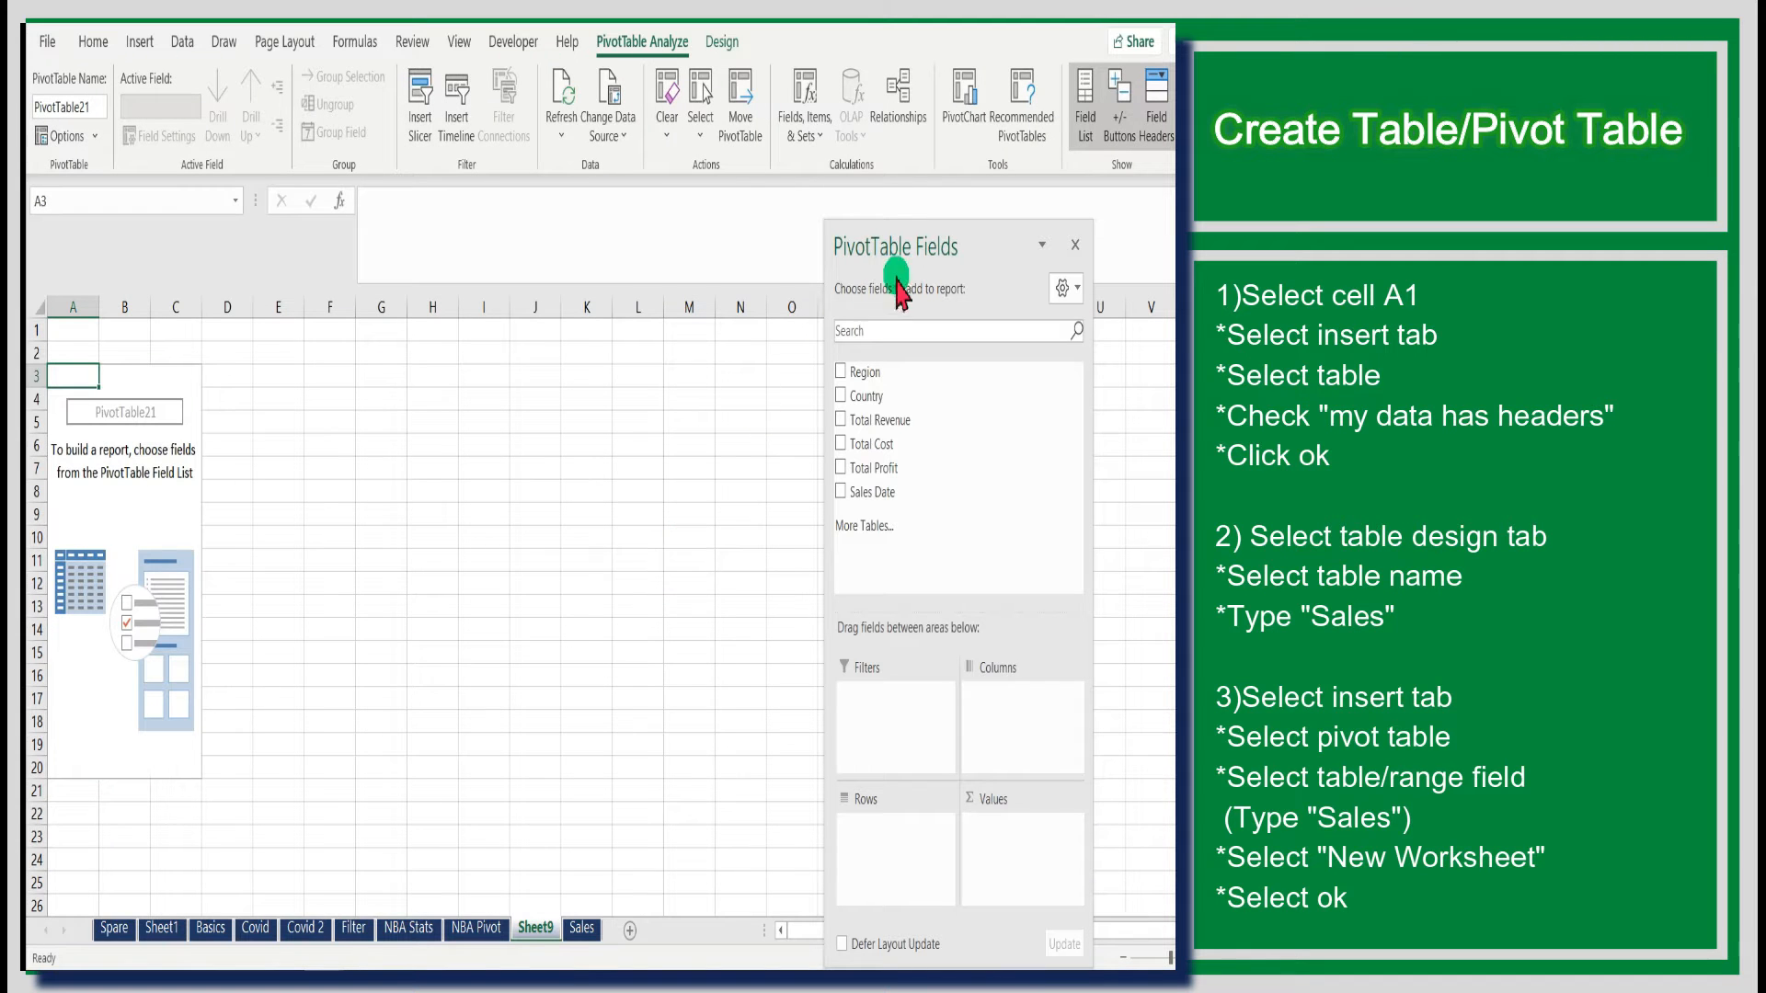
- Rename the new PivotTable worksheet to Sales Pivot
left_click_drag(911, 247, 929, 176)
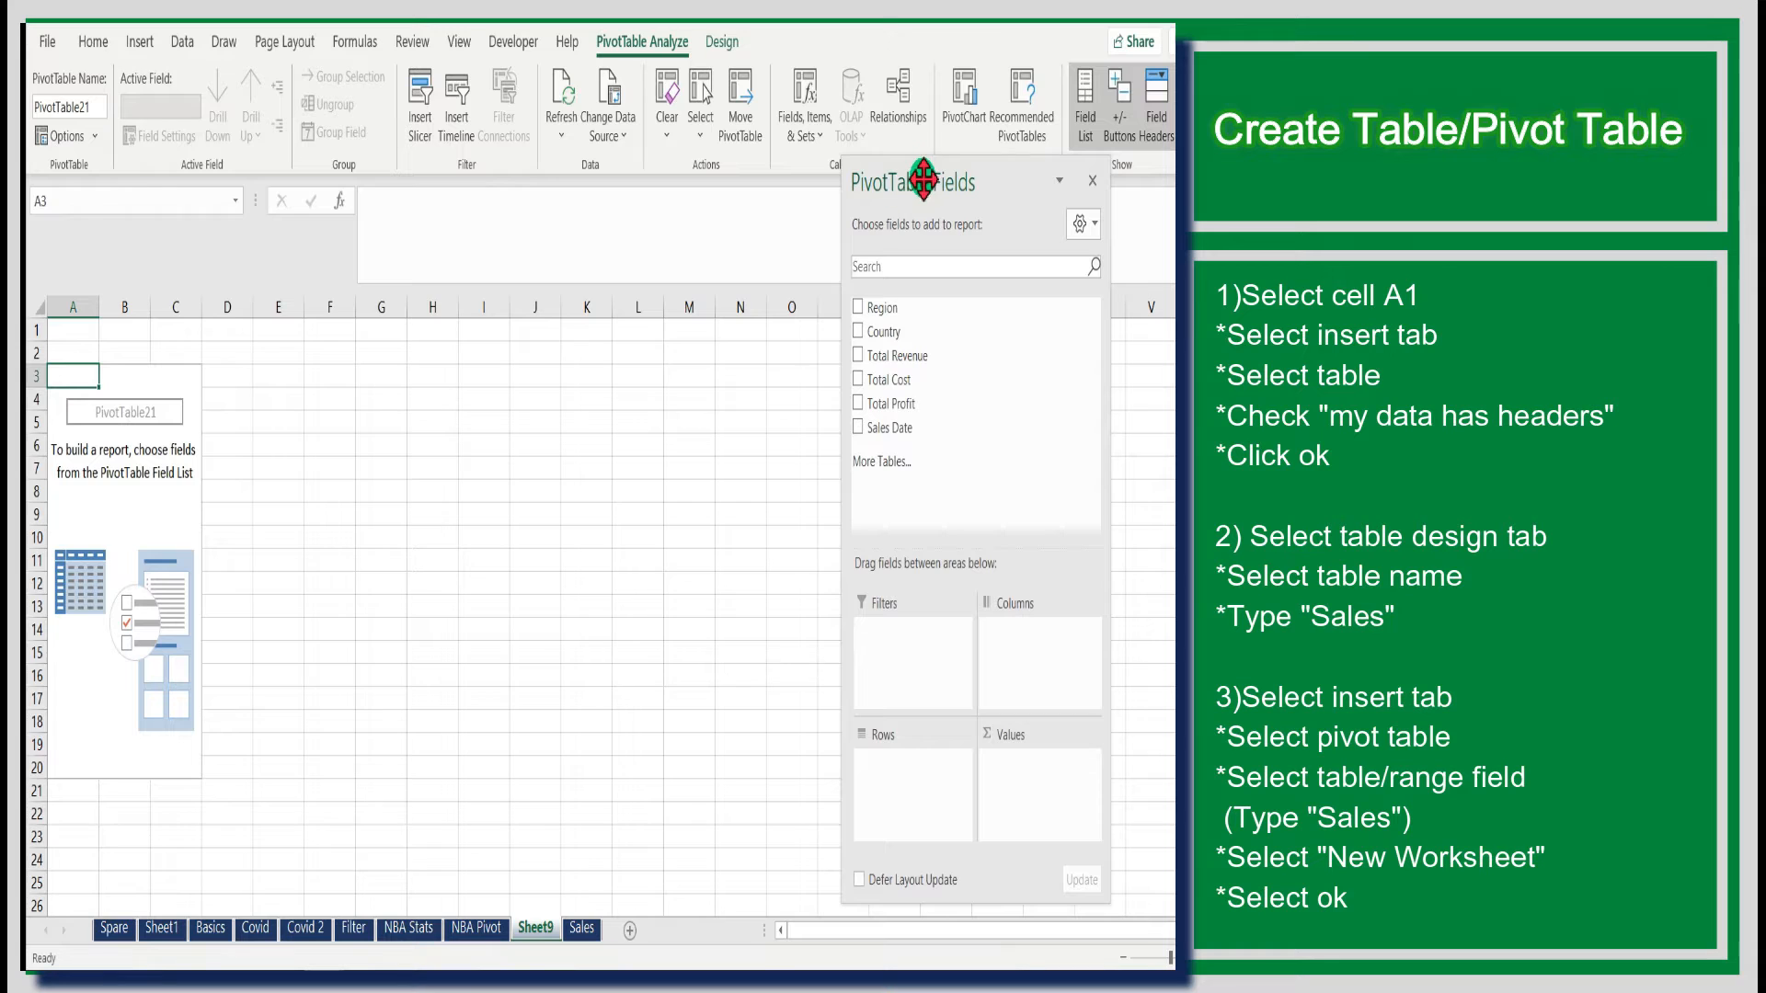
double_click(537, 931)
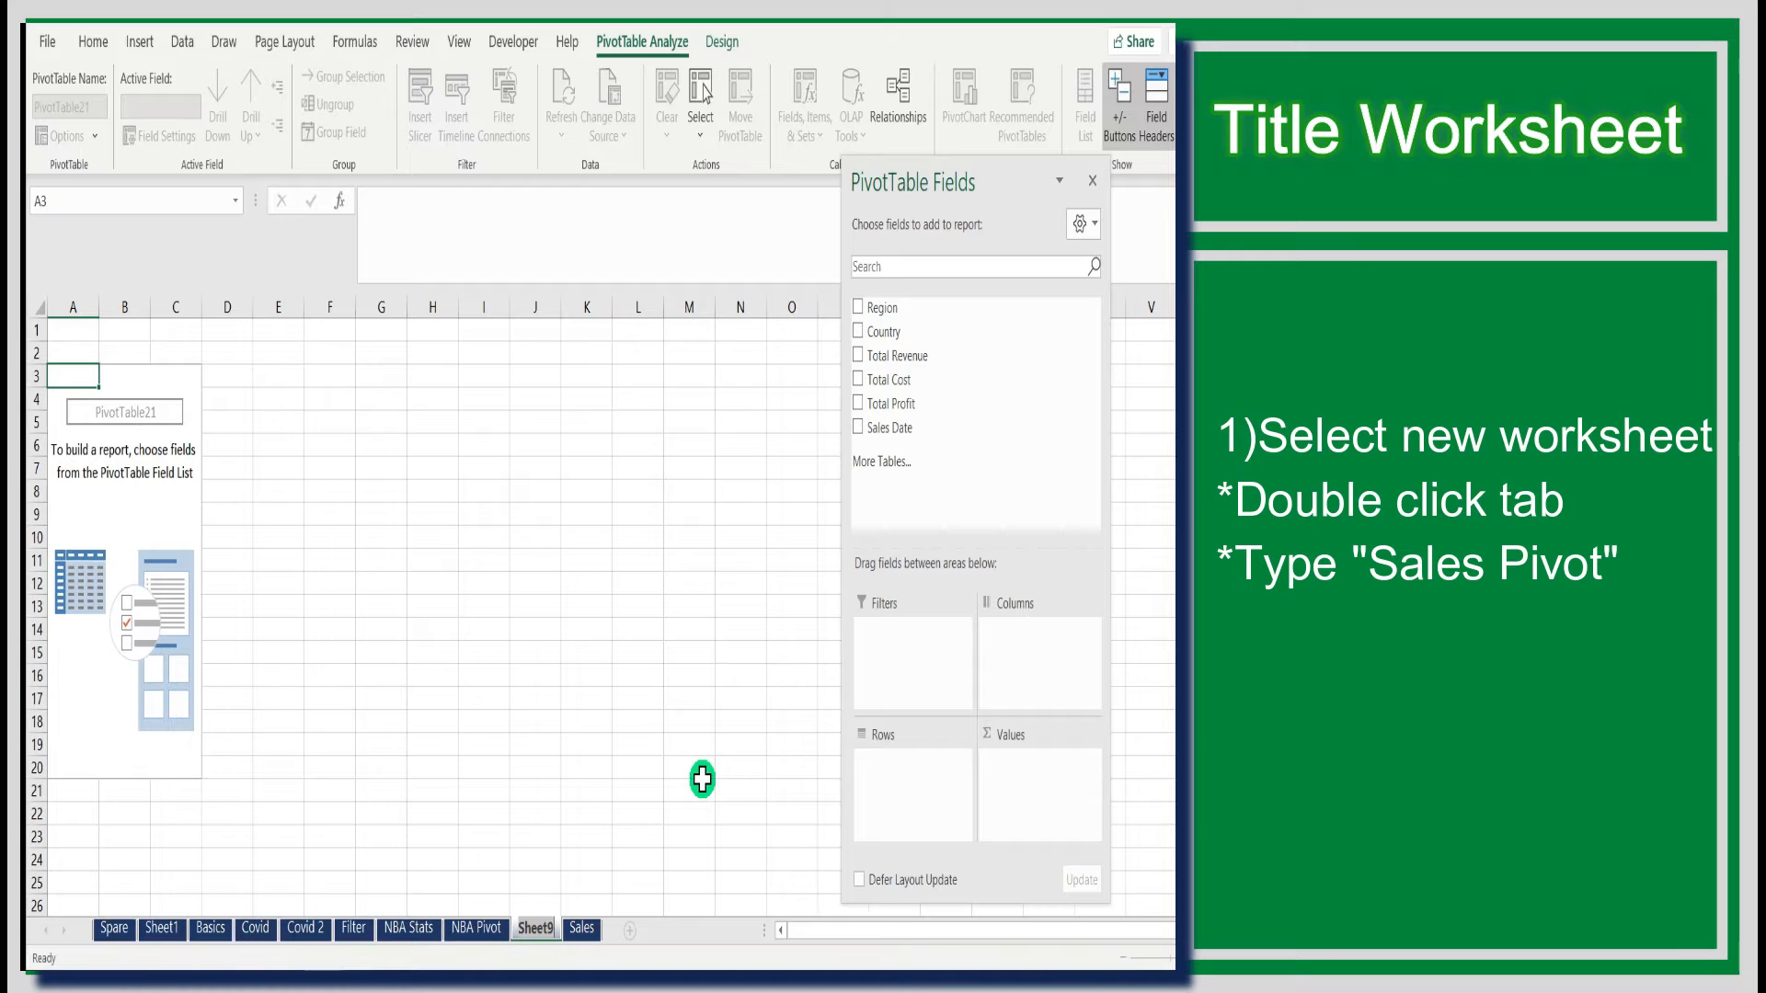
type("Sales_Pivo")
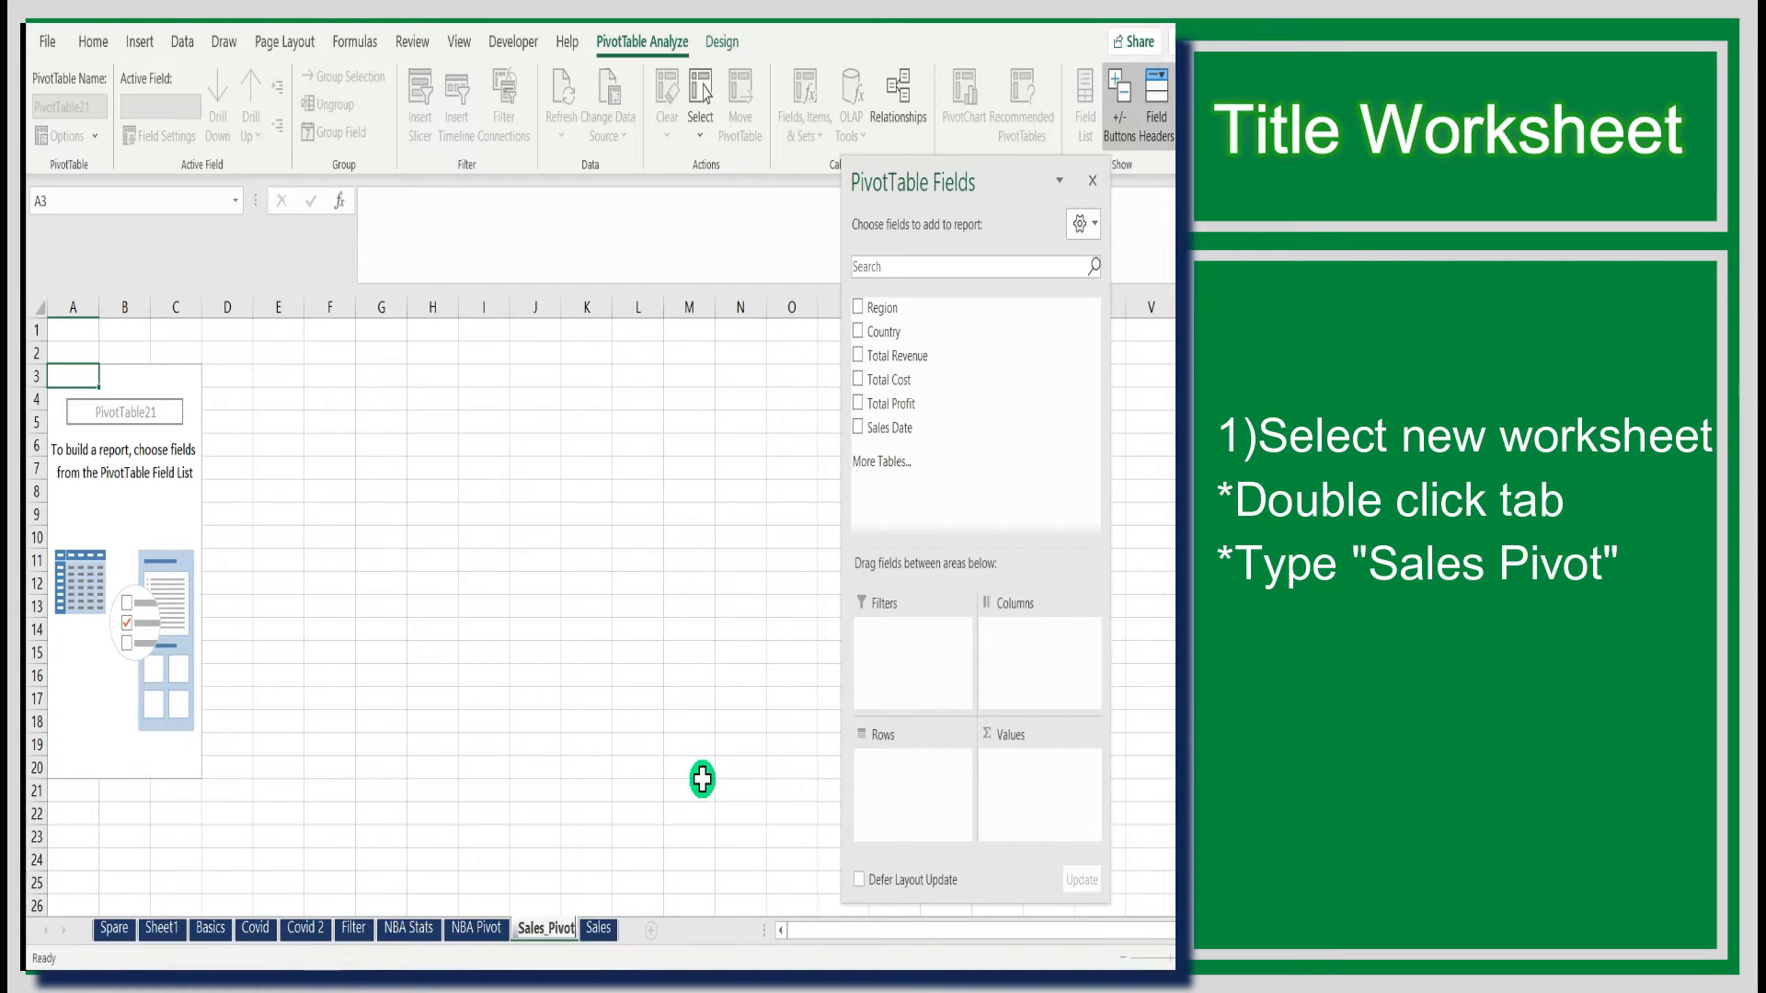
left_click(702, 784)
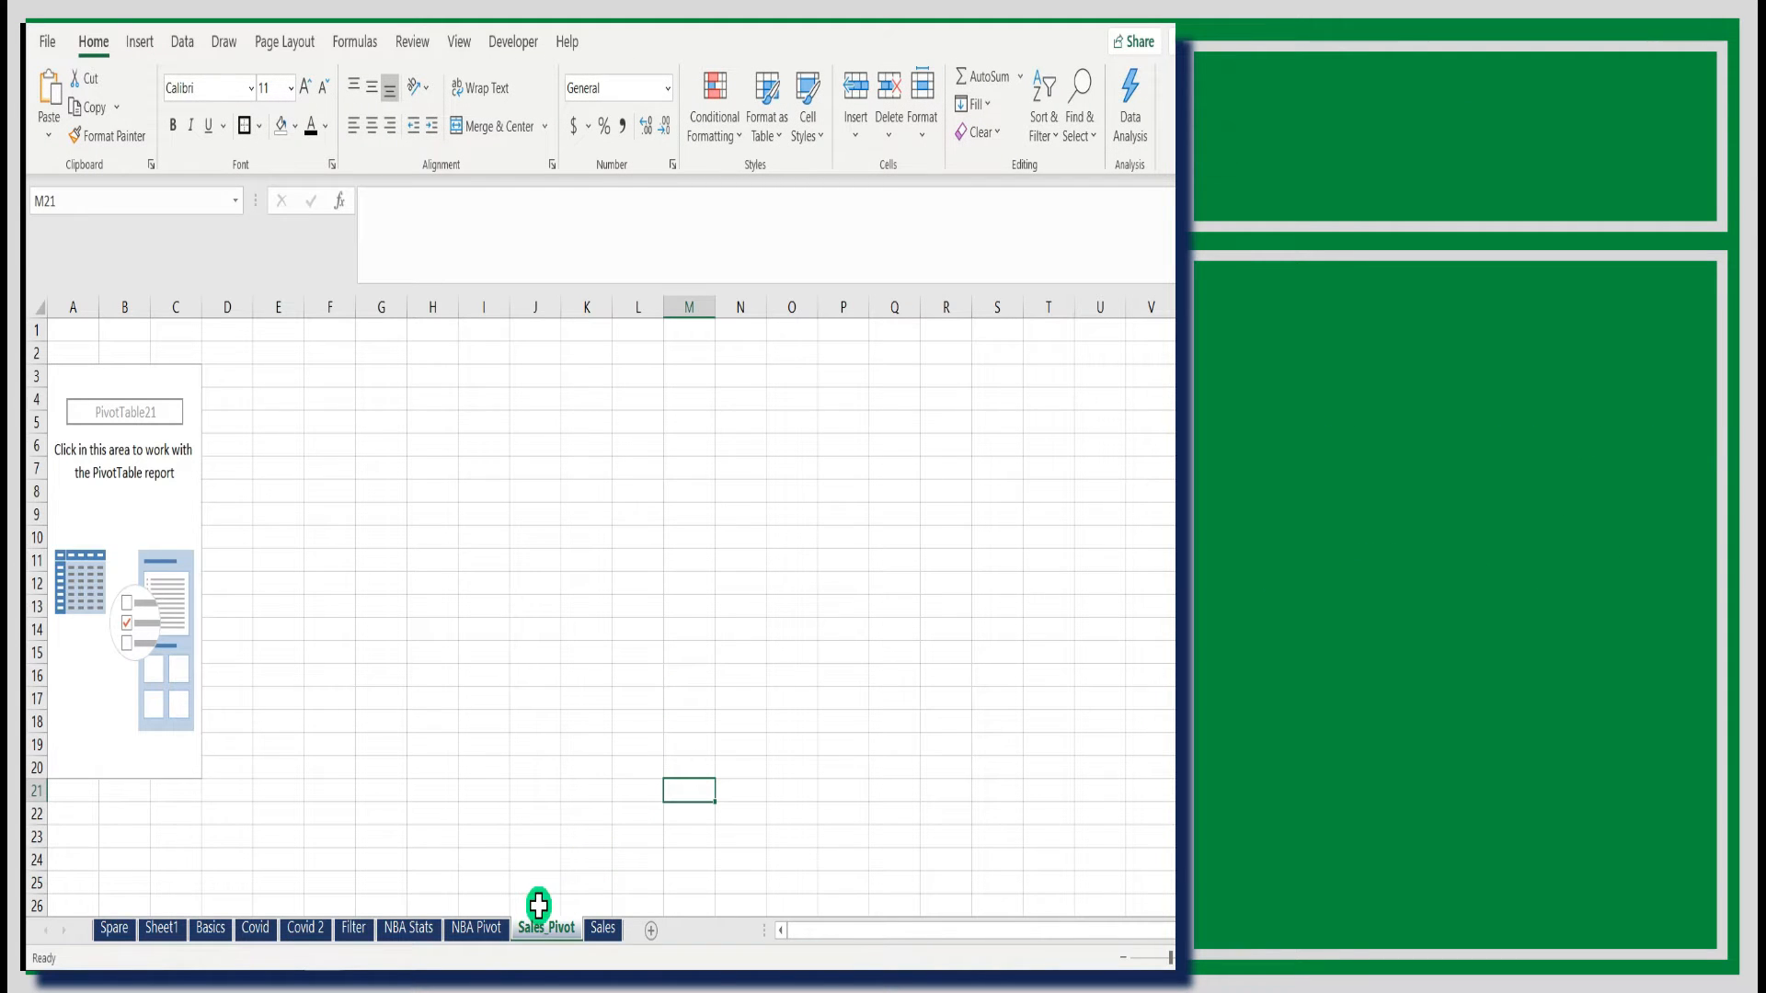
- Build the PivotTable with Region as rows and Total Revenue, Total Cost and Total Profit as summed values
left_click(164, 500)
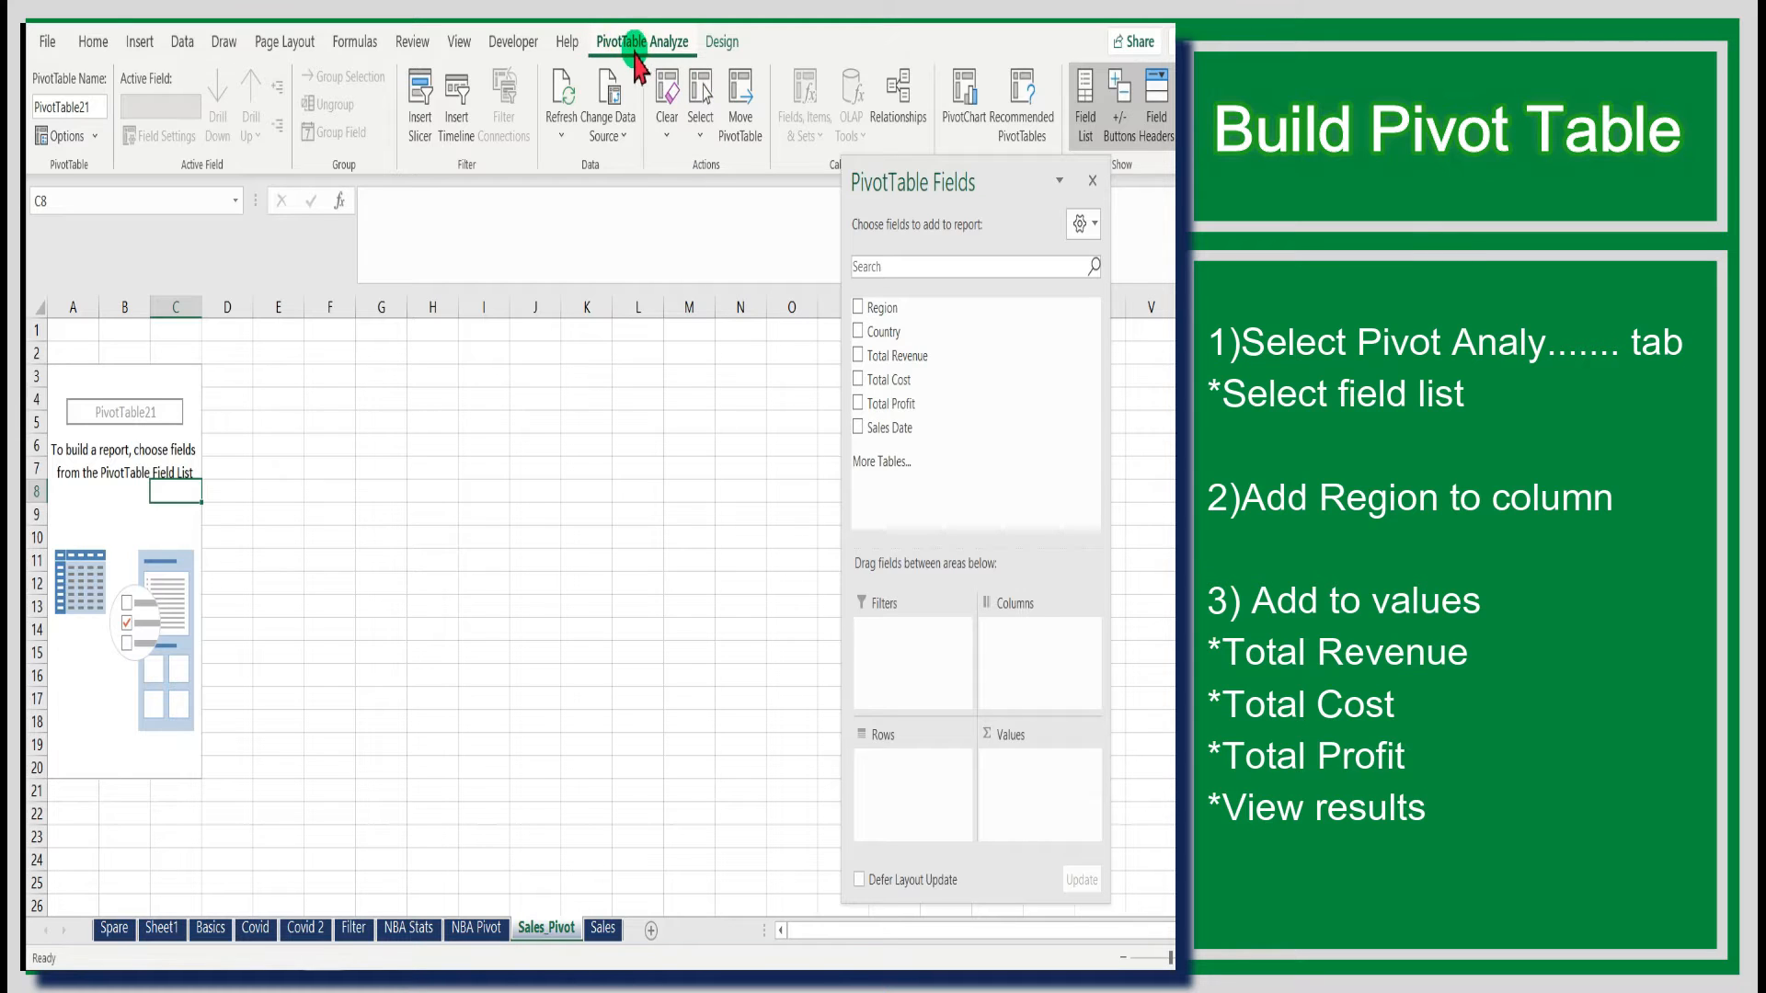
left_click(1075, 122)
left_click(1076, 129)
left_click(1076, 129)
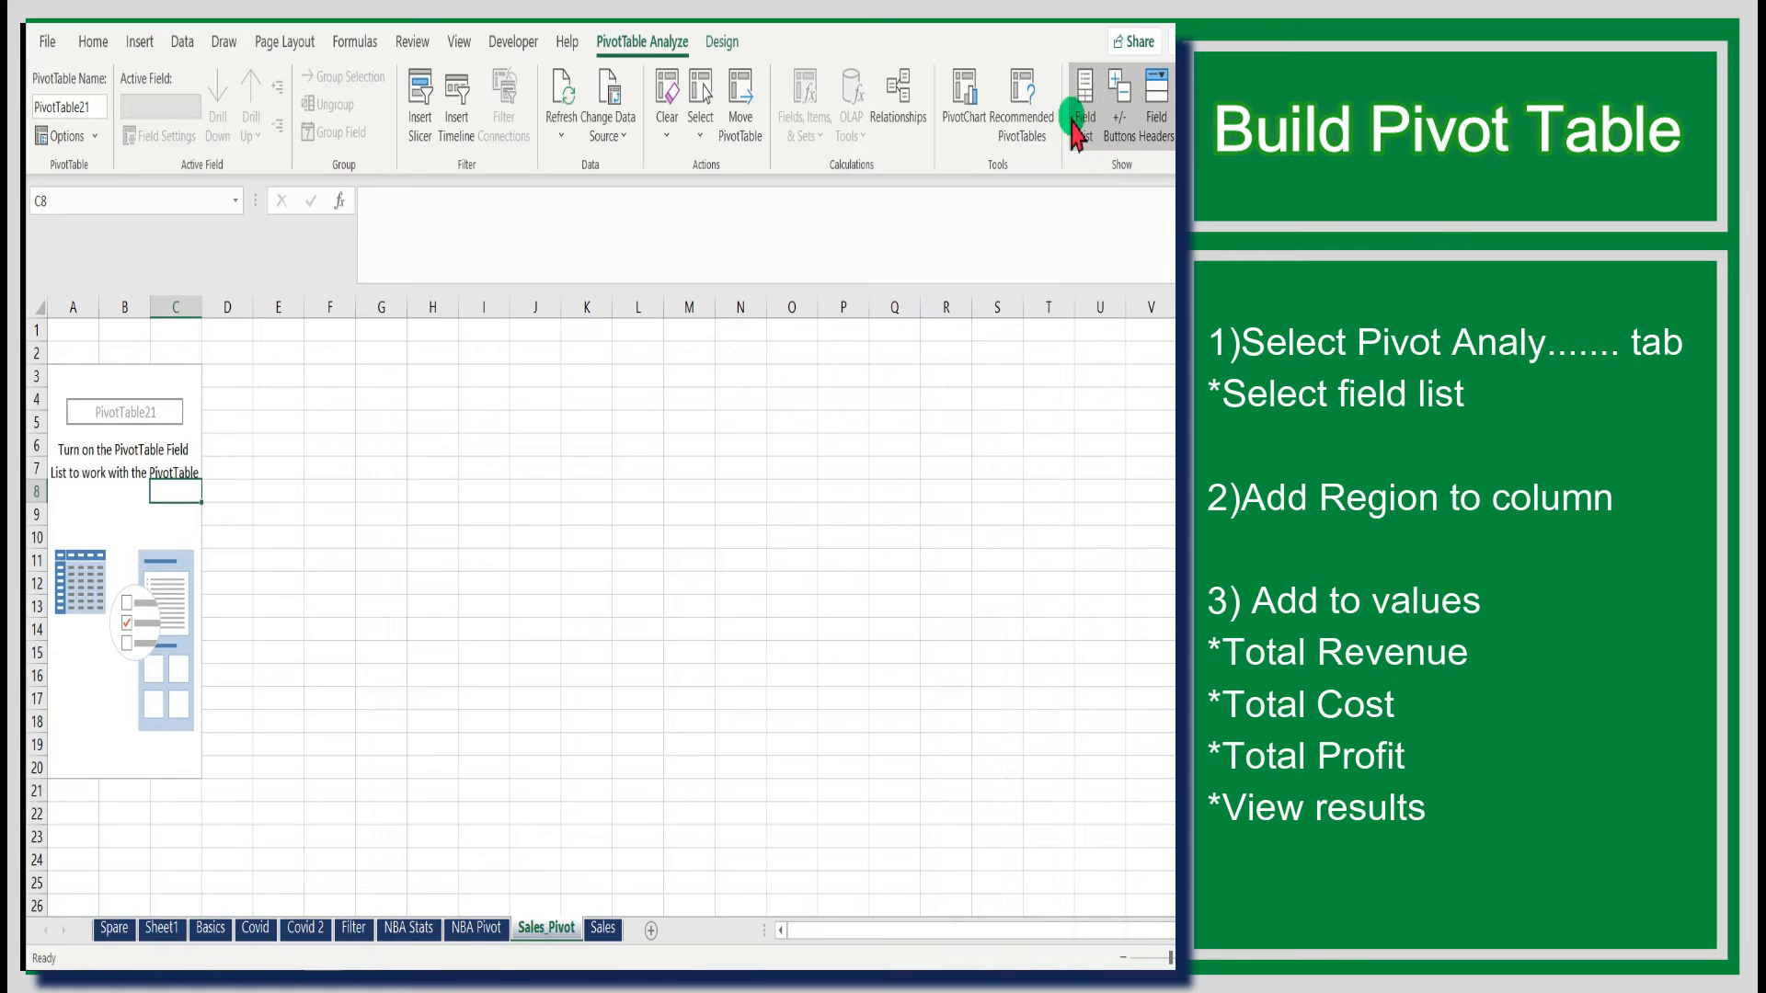
left_click(1076, 128)
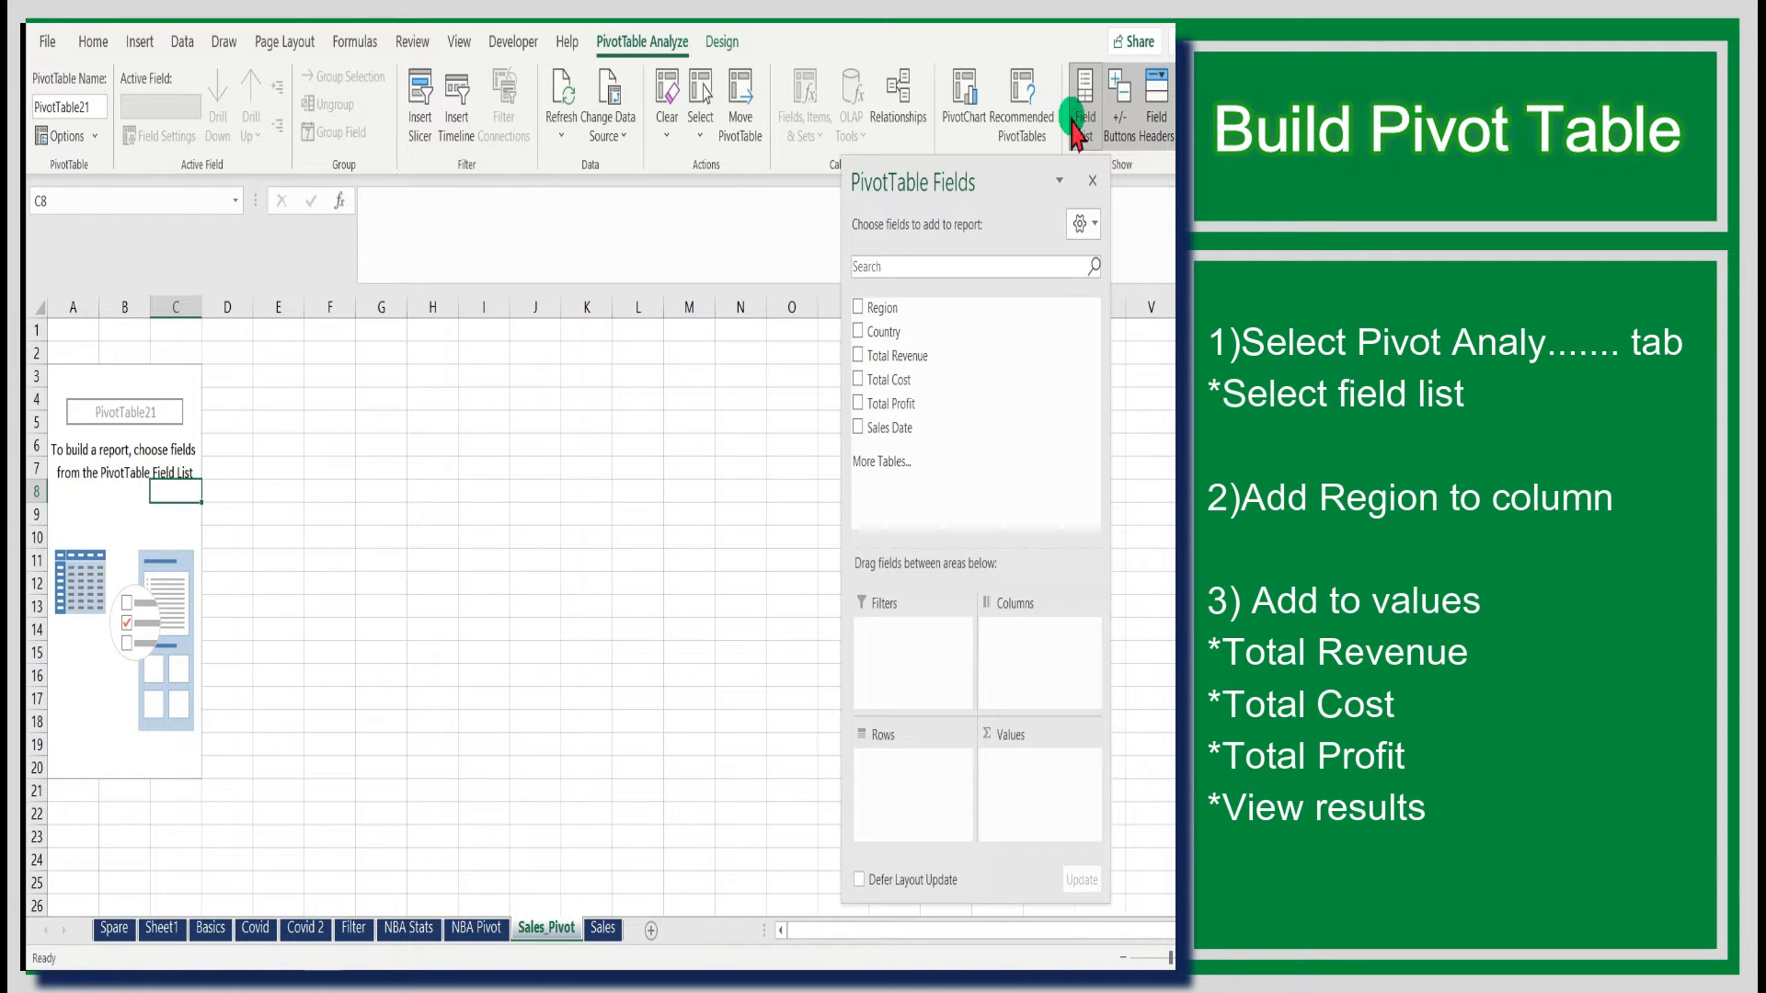
left_click(858, 307)
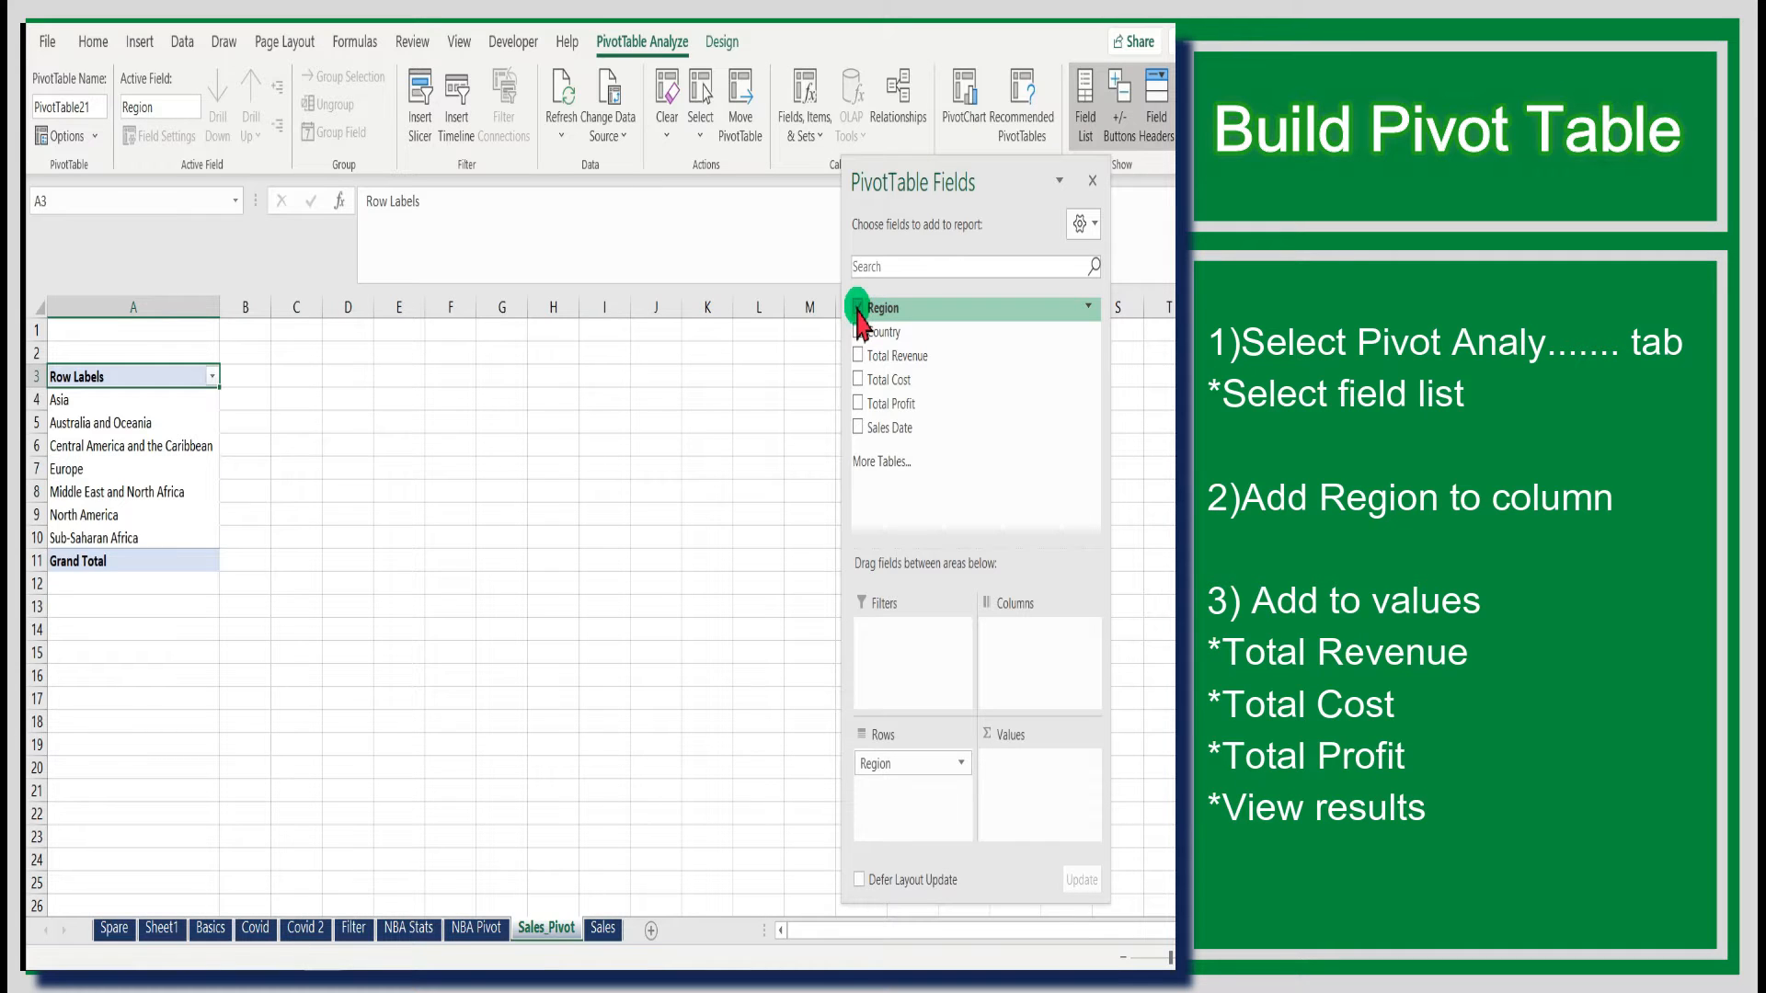
left_click(858, 356)
left_click(858, 380)
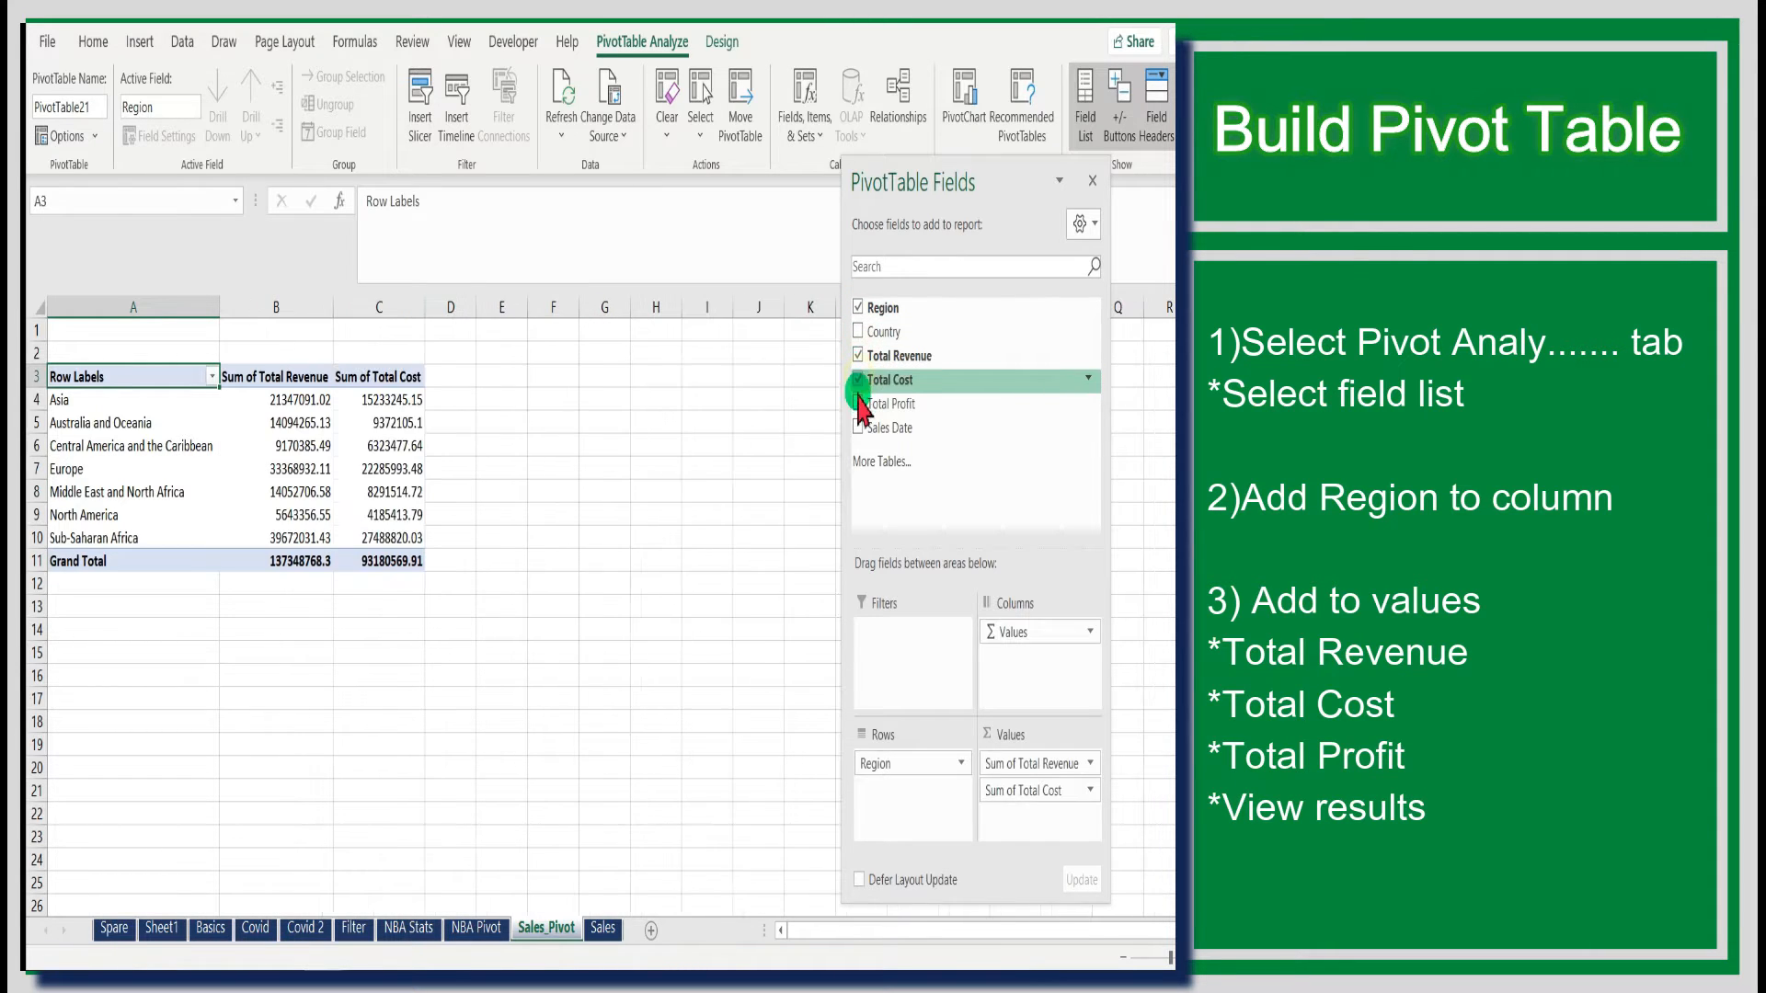
left_click(858, 404)
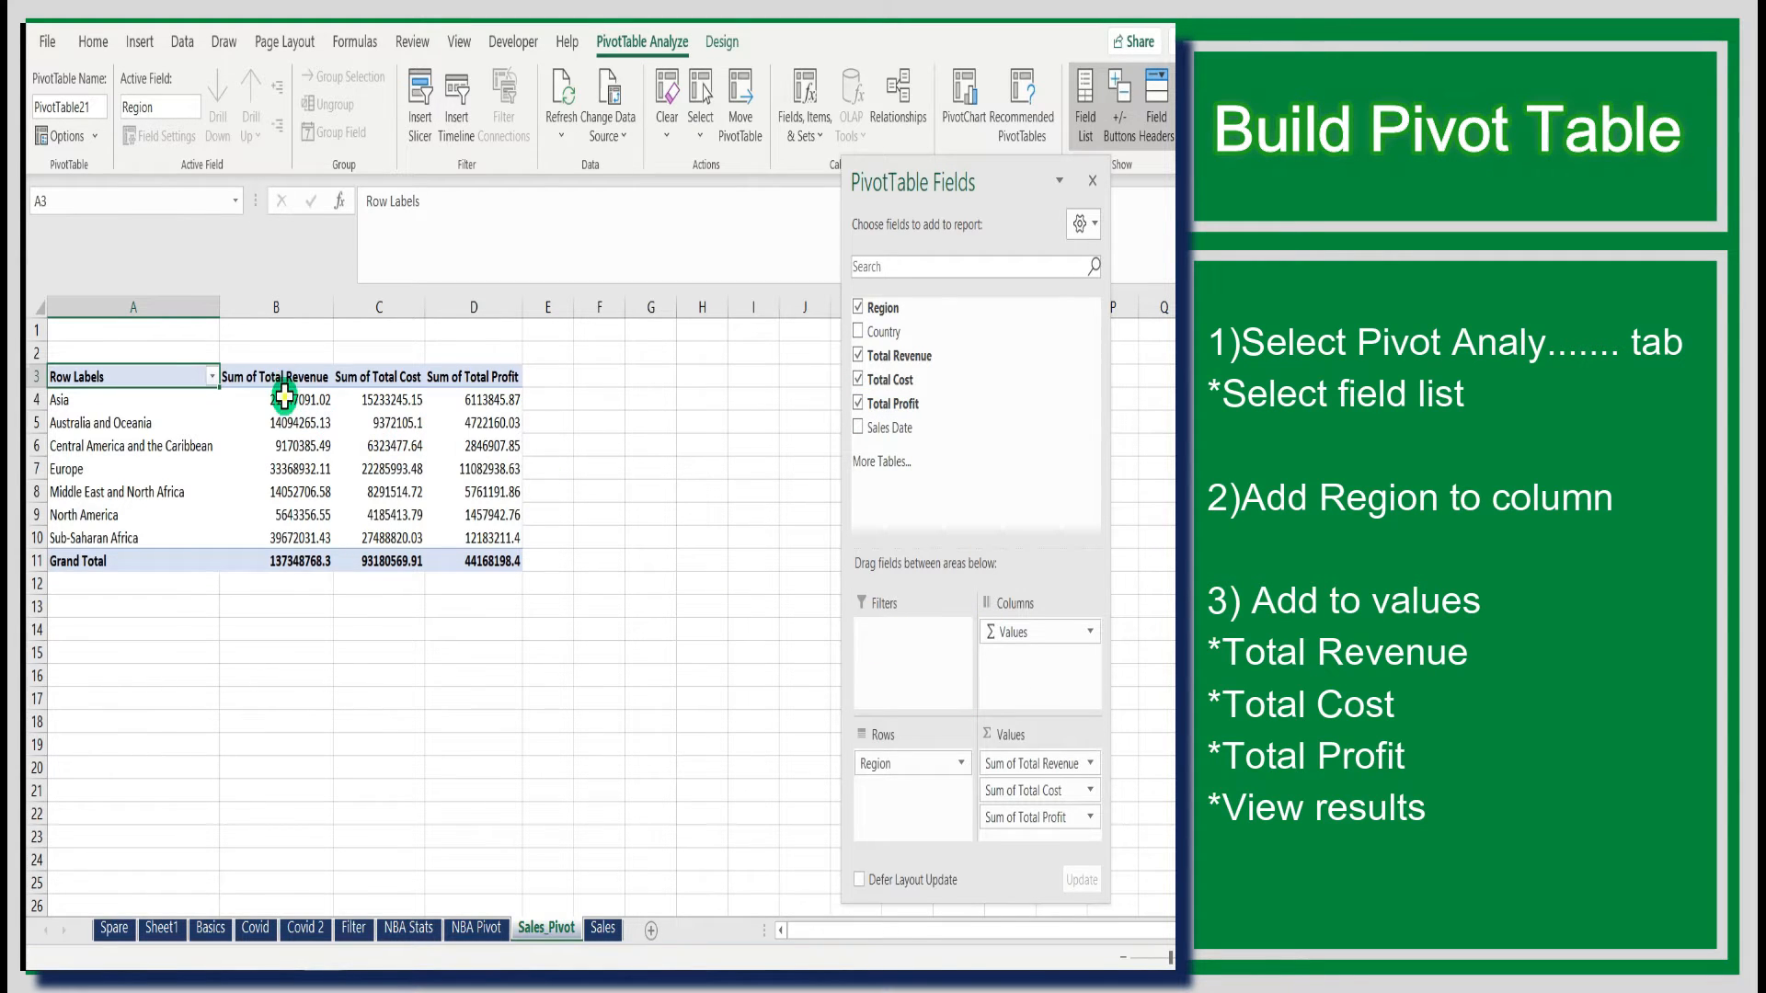
left_click_drag(285, 397, 478, 536)
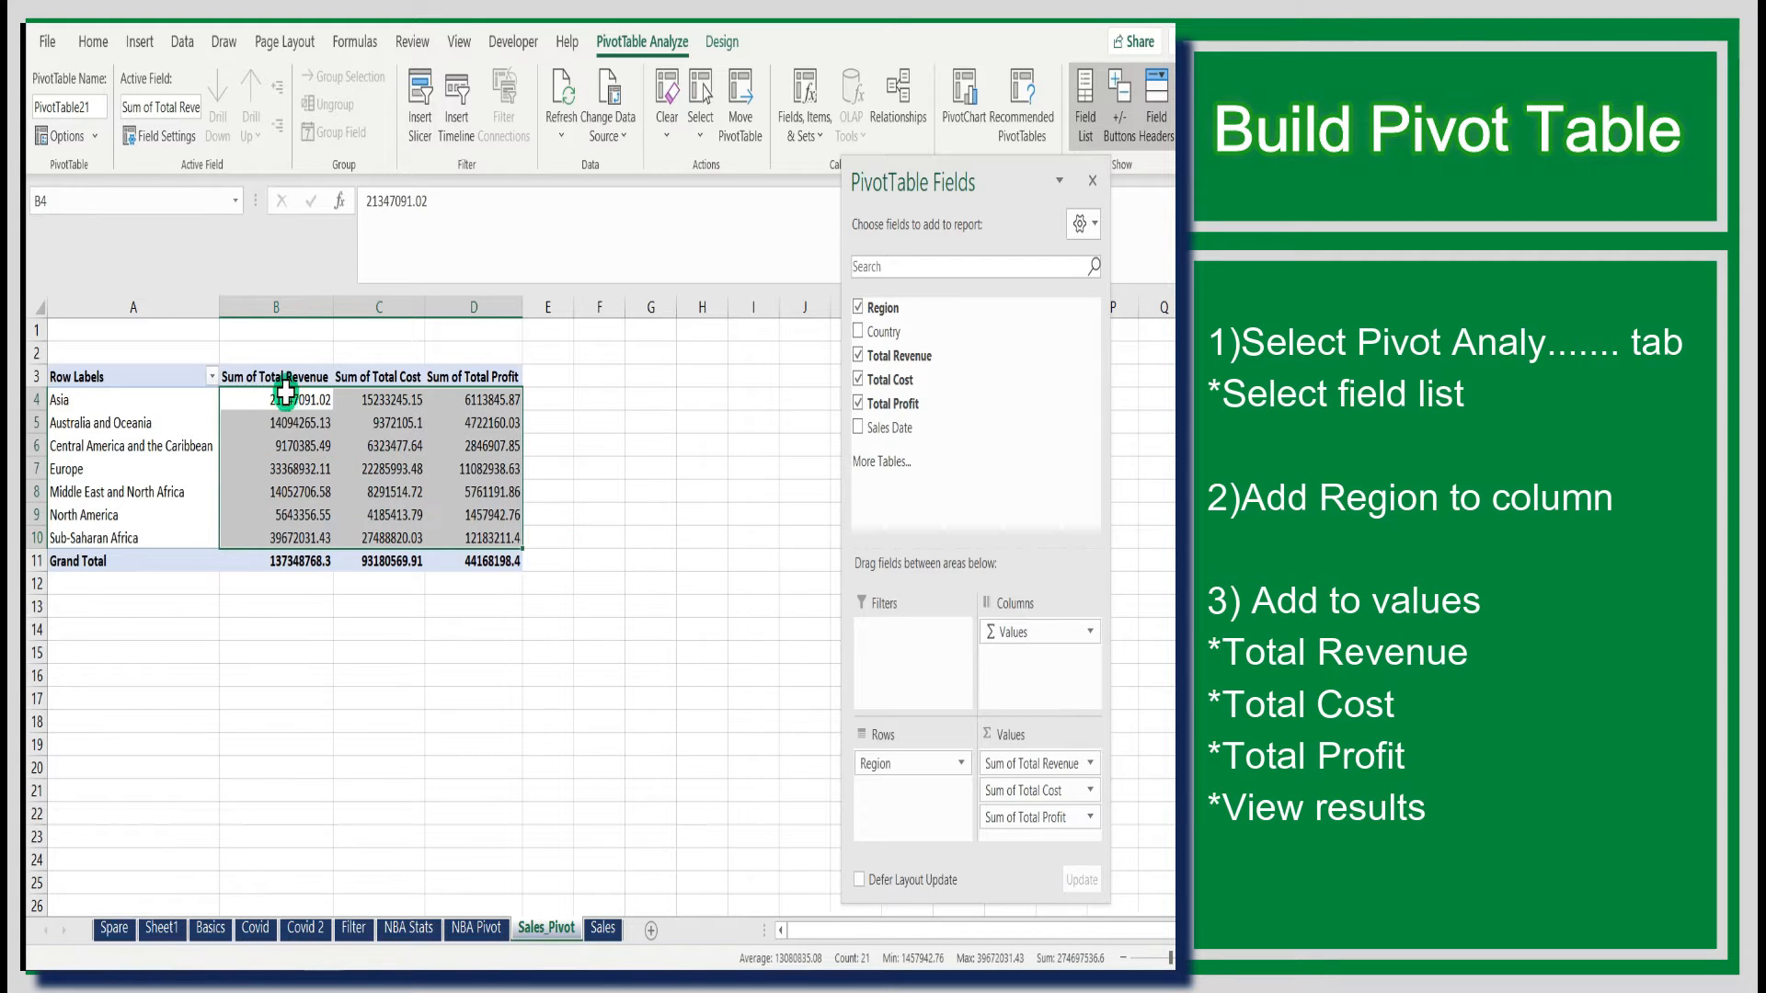
left_click_drag(274, 373, 474, 377)
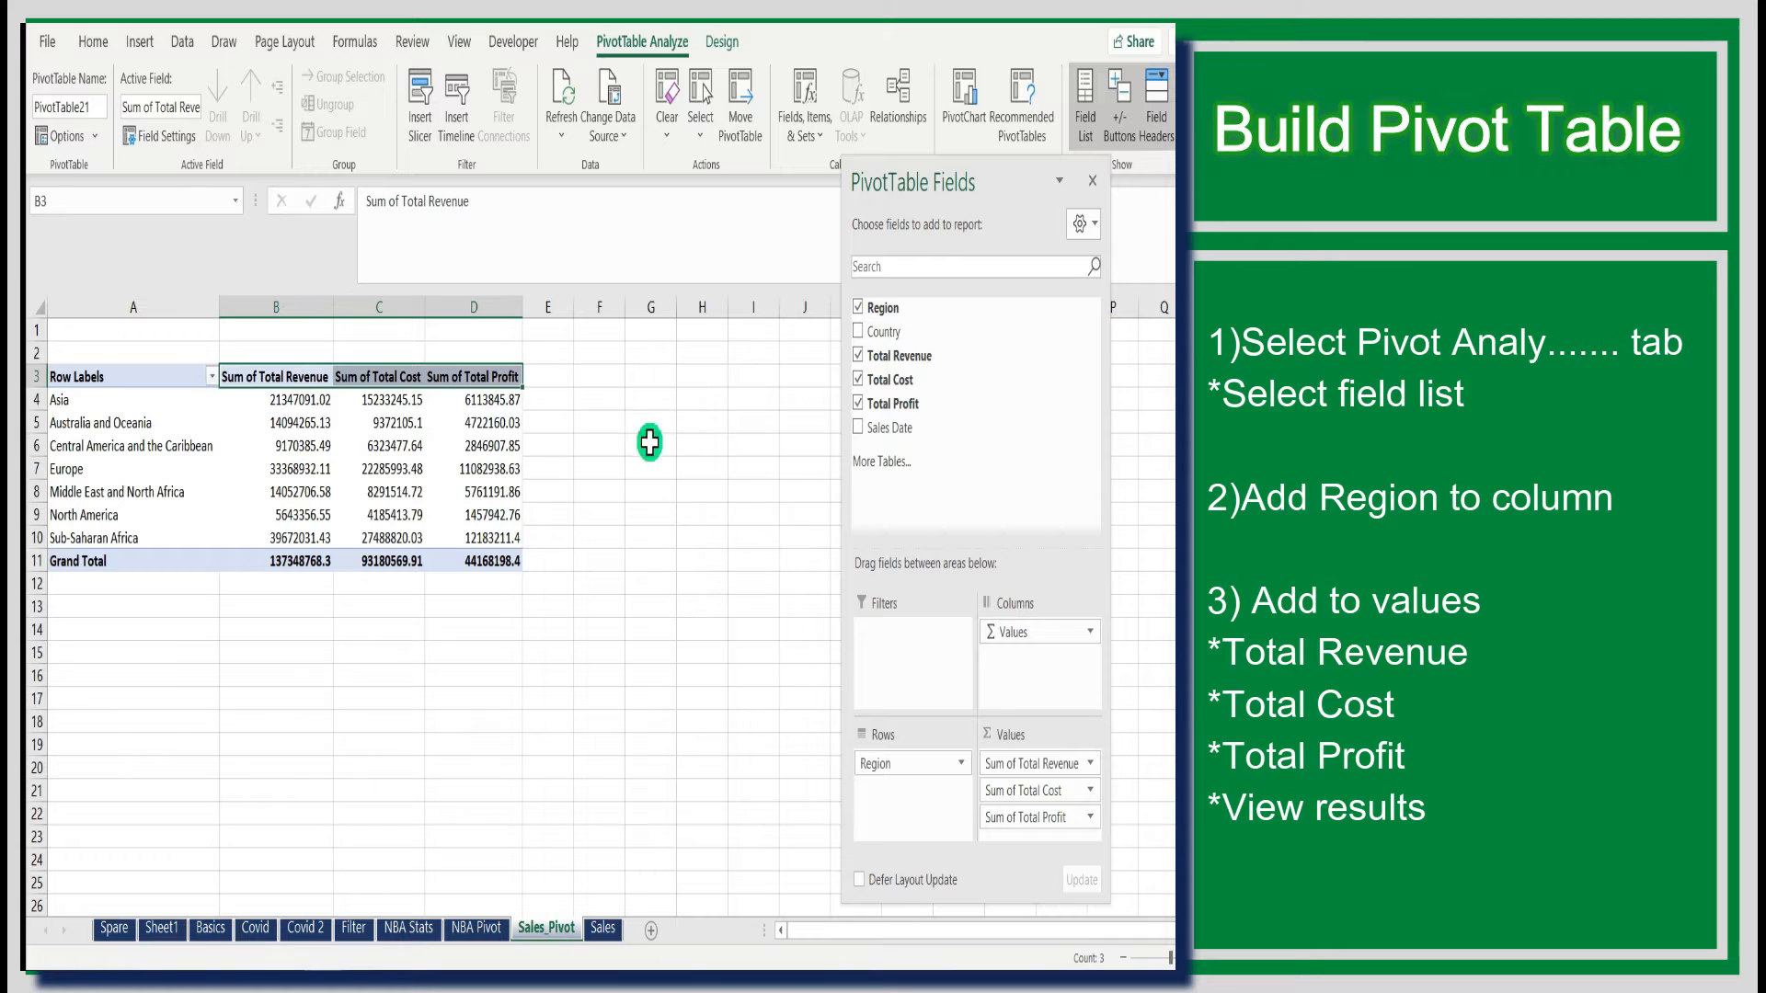
left_click_drag(299, 561, 455, 561)
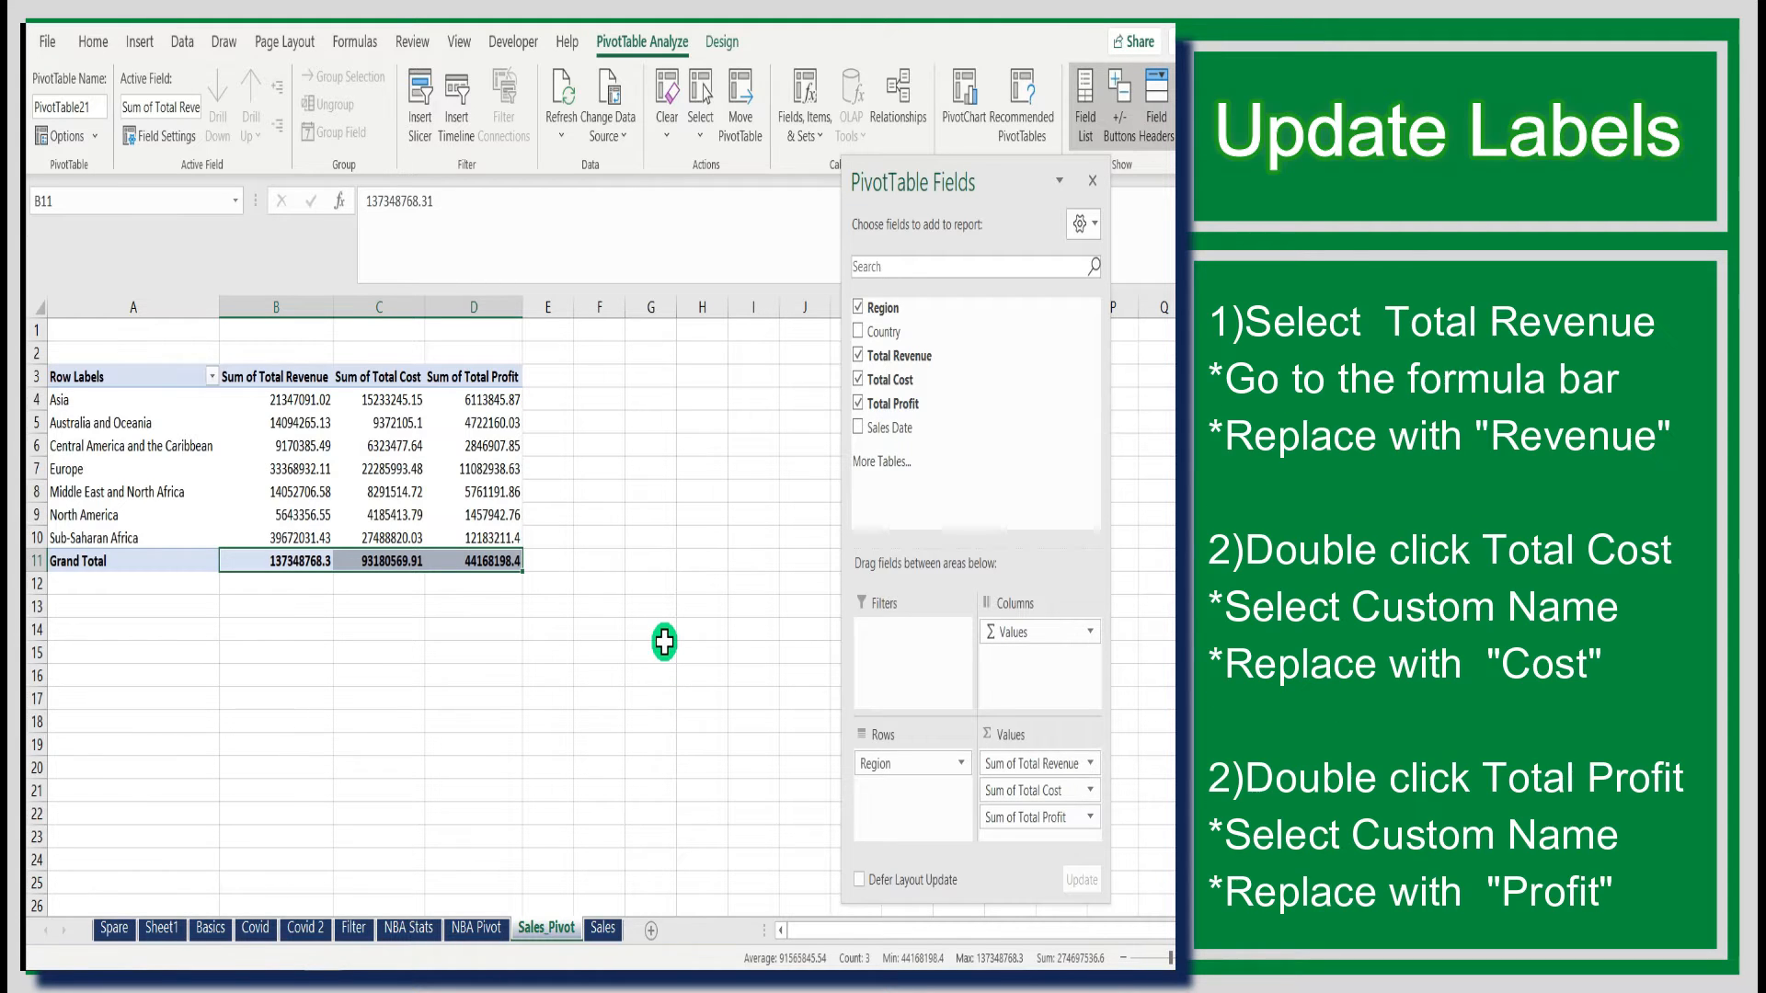
- Rename the Sum of Total Revenue column header to Revenue
double_click(302, 373)
left_click(716, 561)
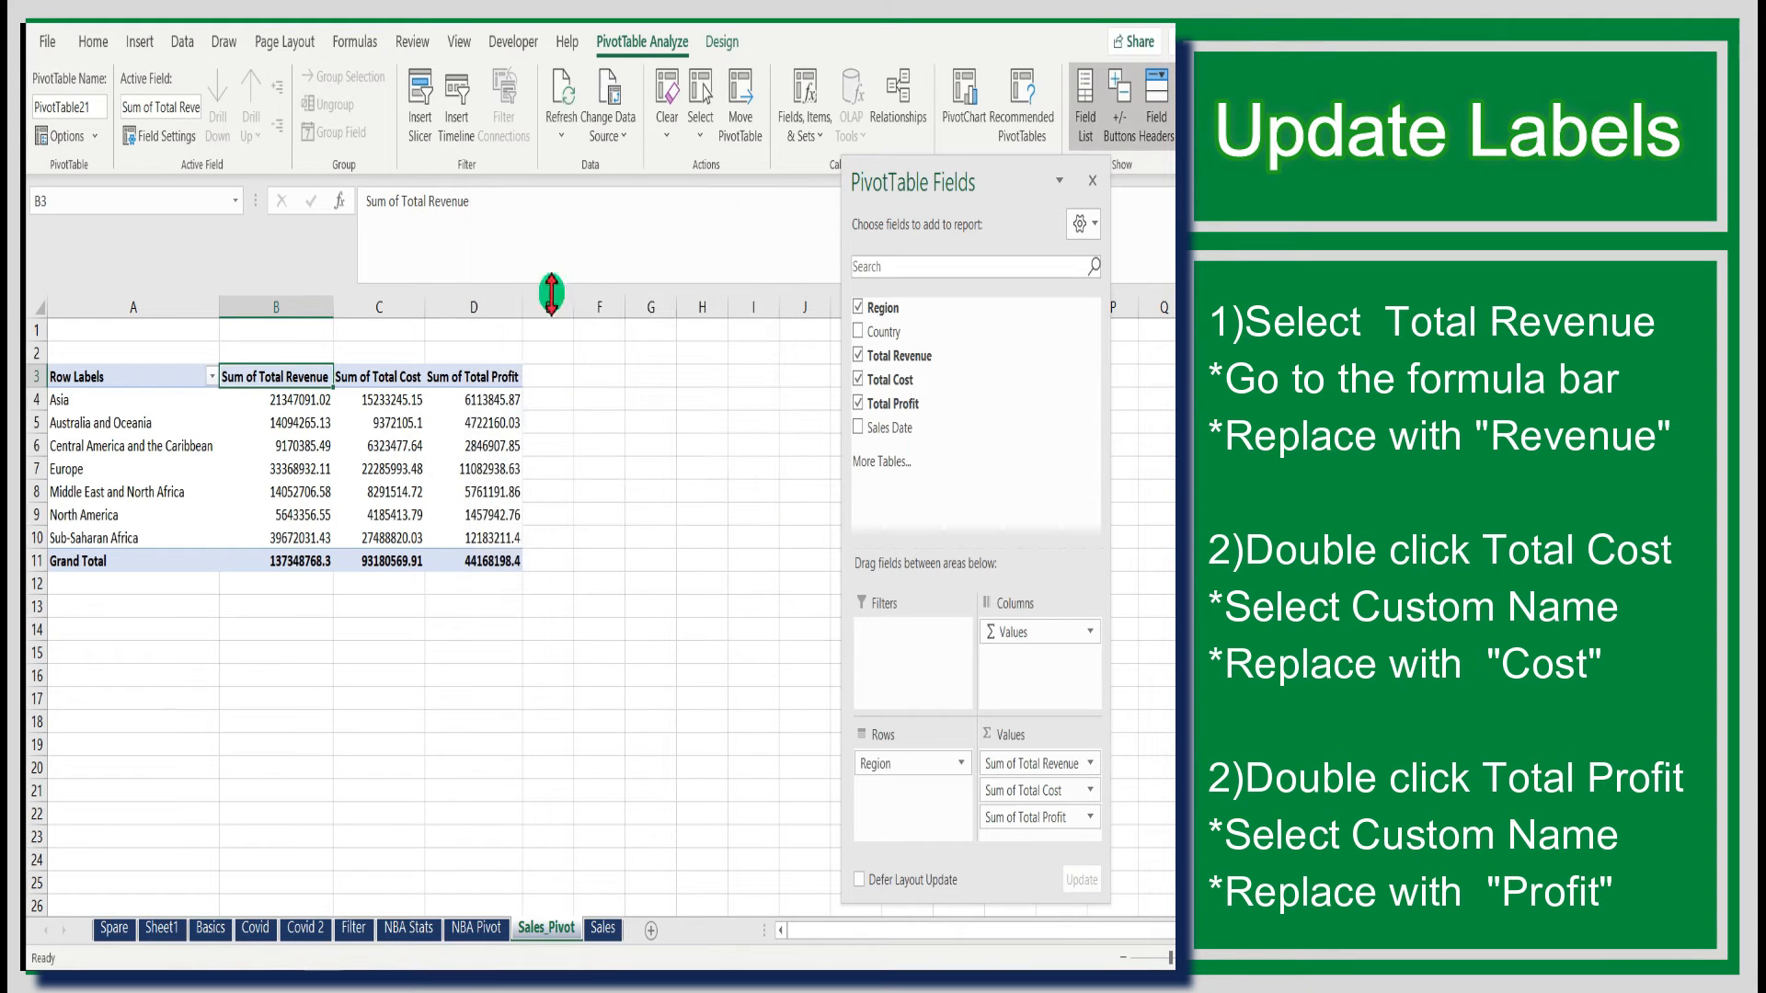
left_click_drag(473, 202, 342, 196)
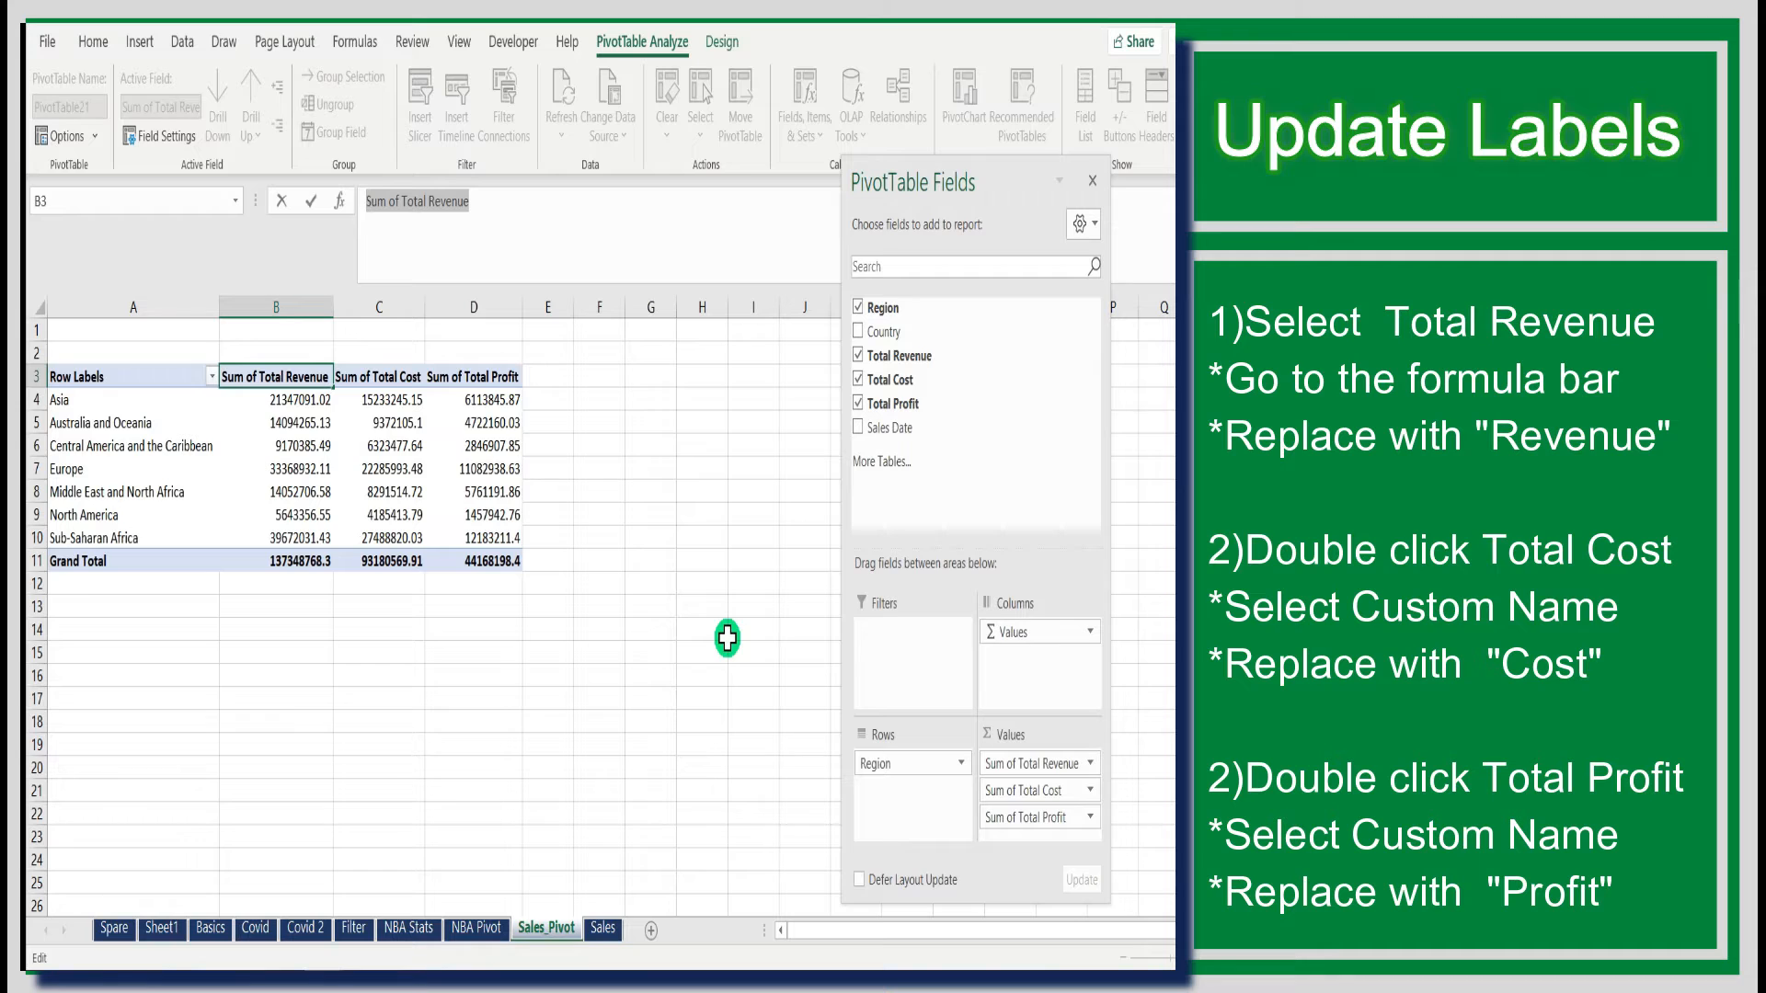
left_click(430, 205)
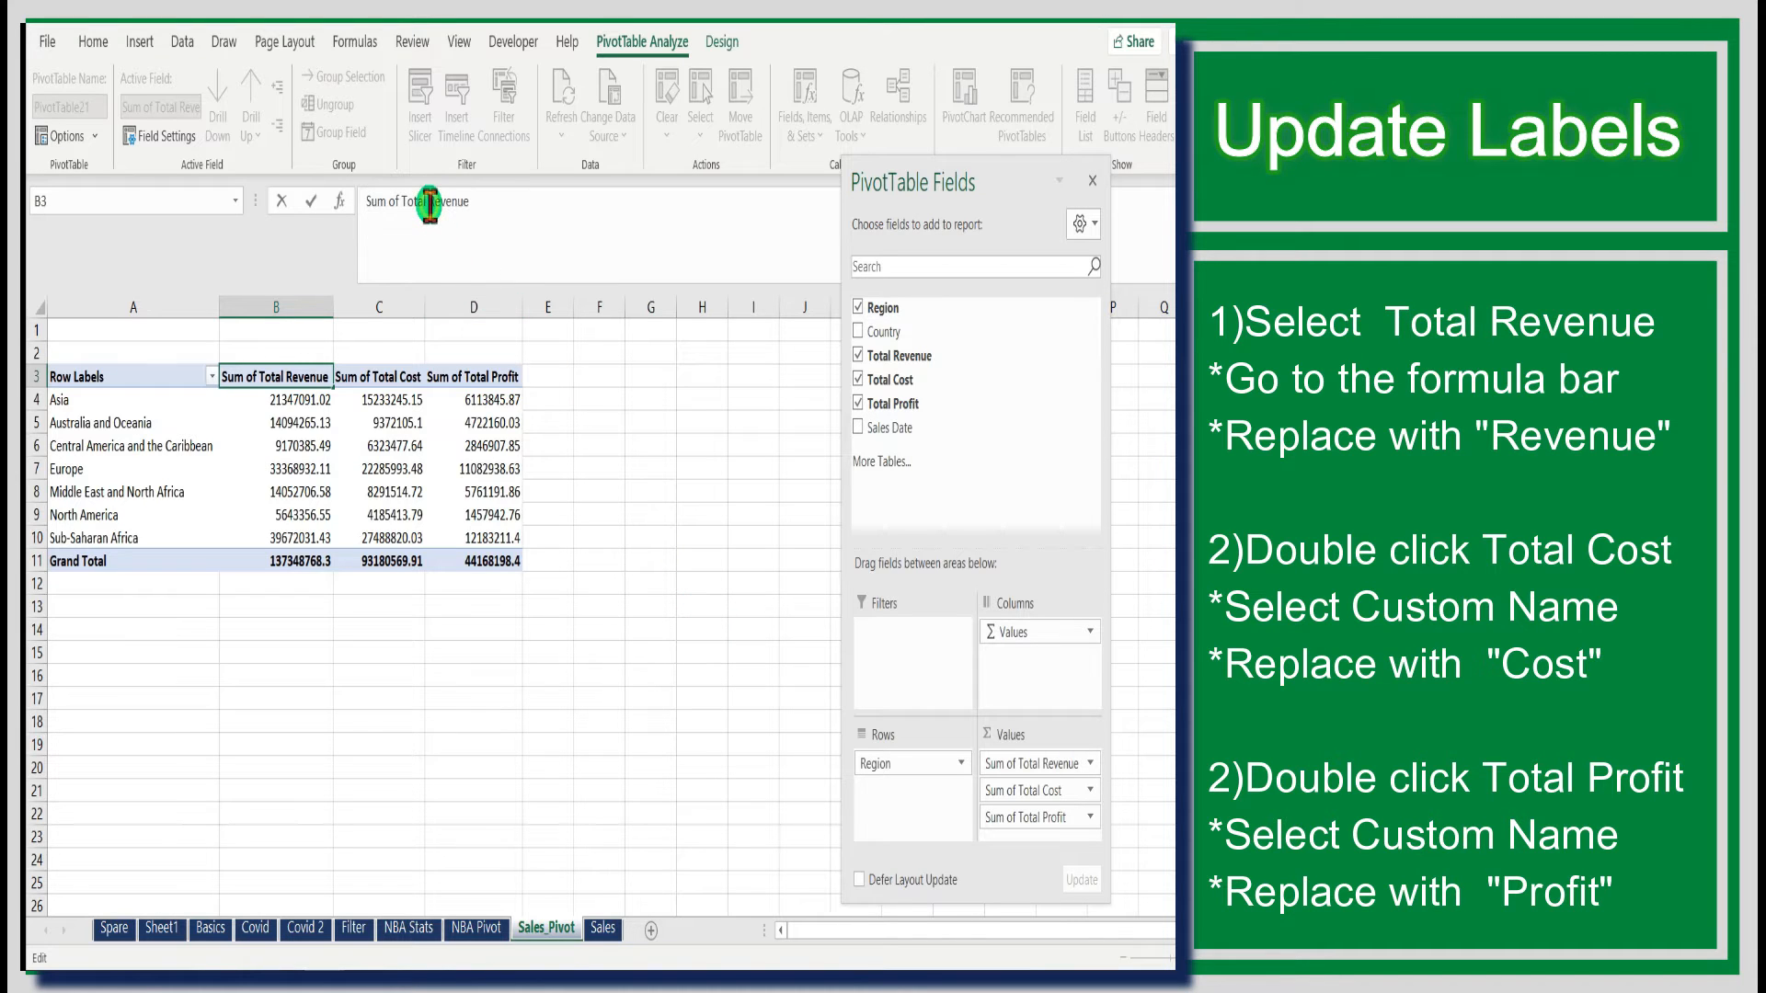
left_click_drag(430, 204, 301, 180)
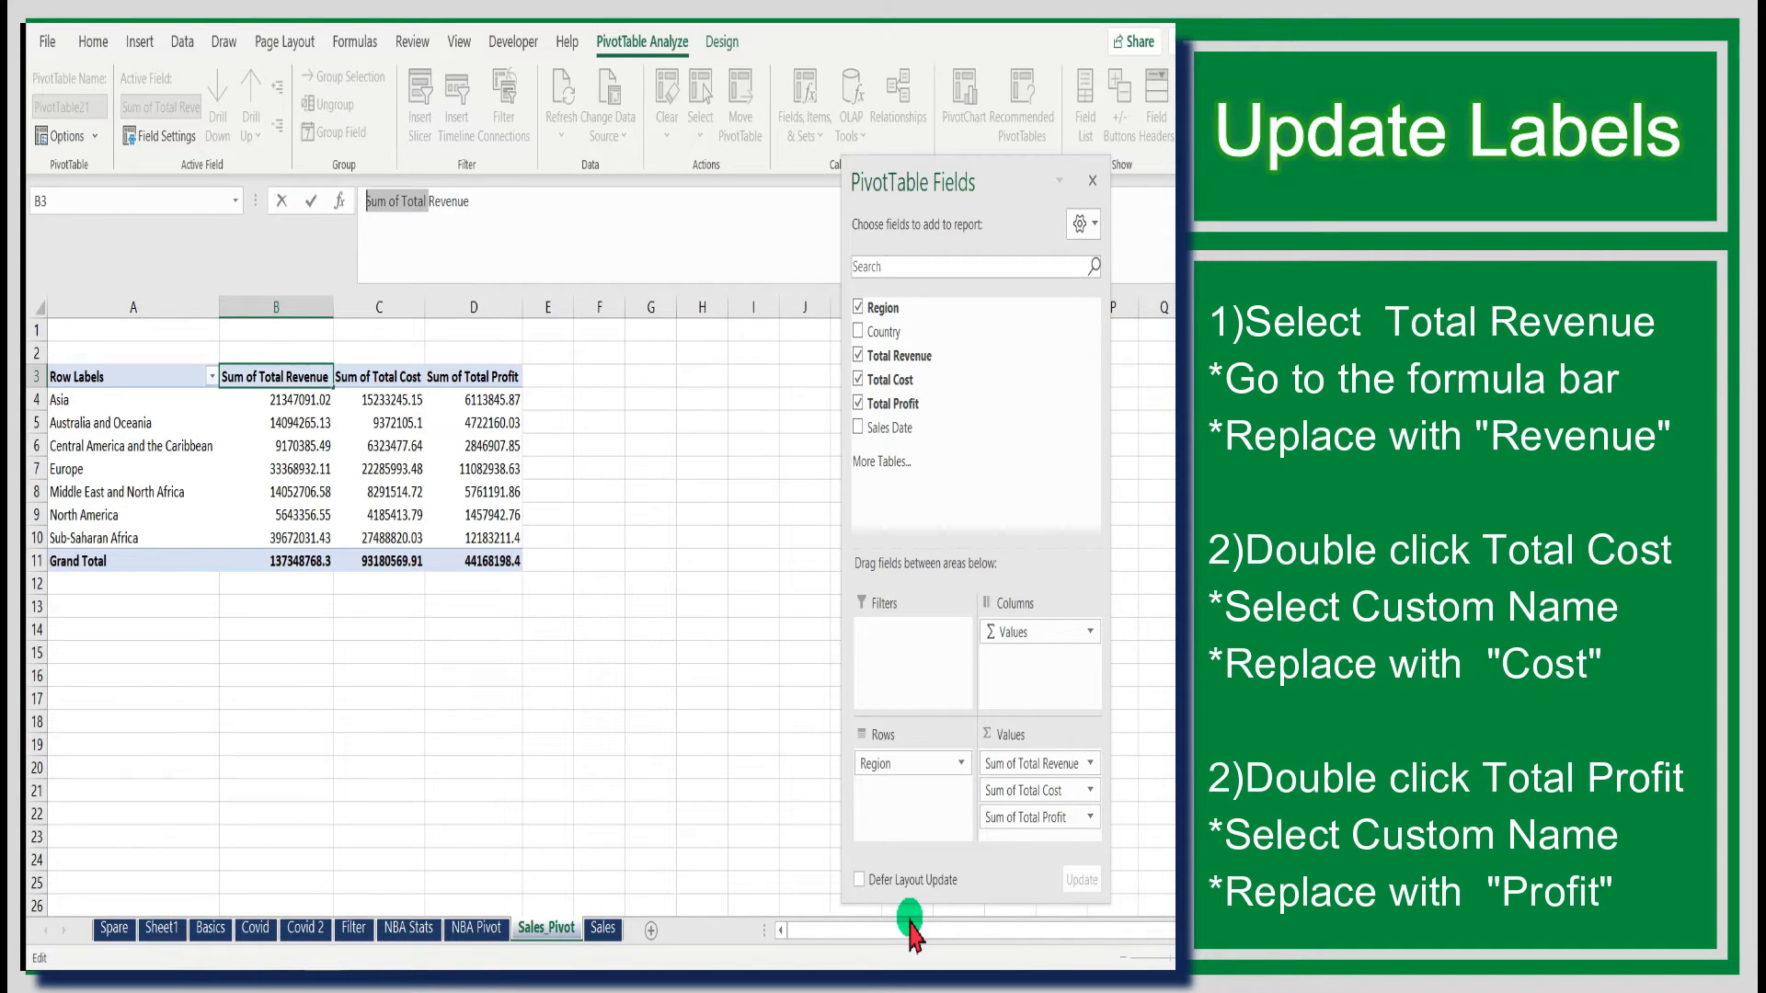
key("BackSpace")
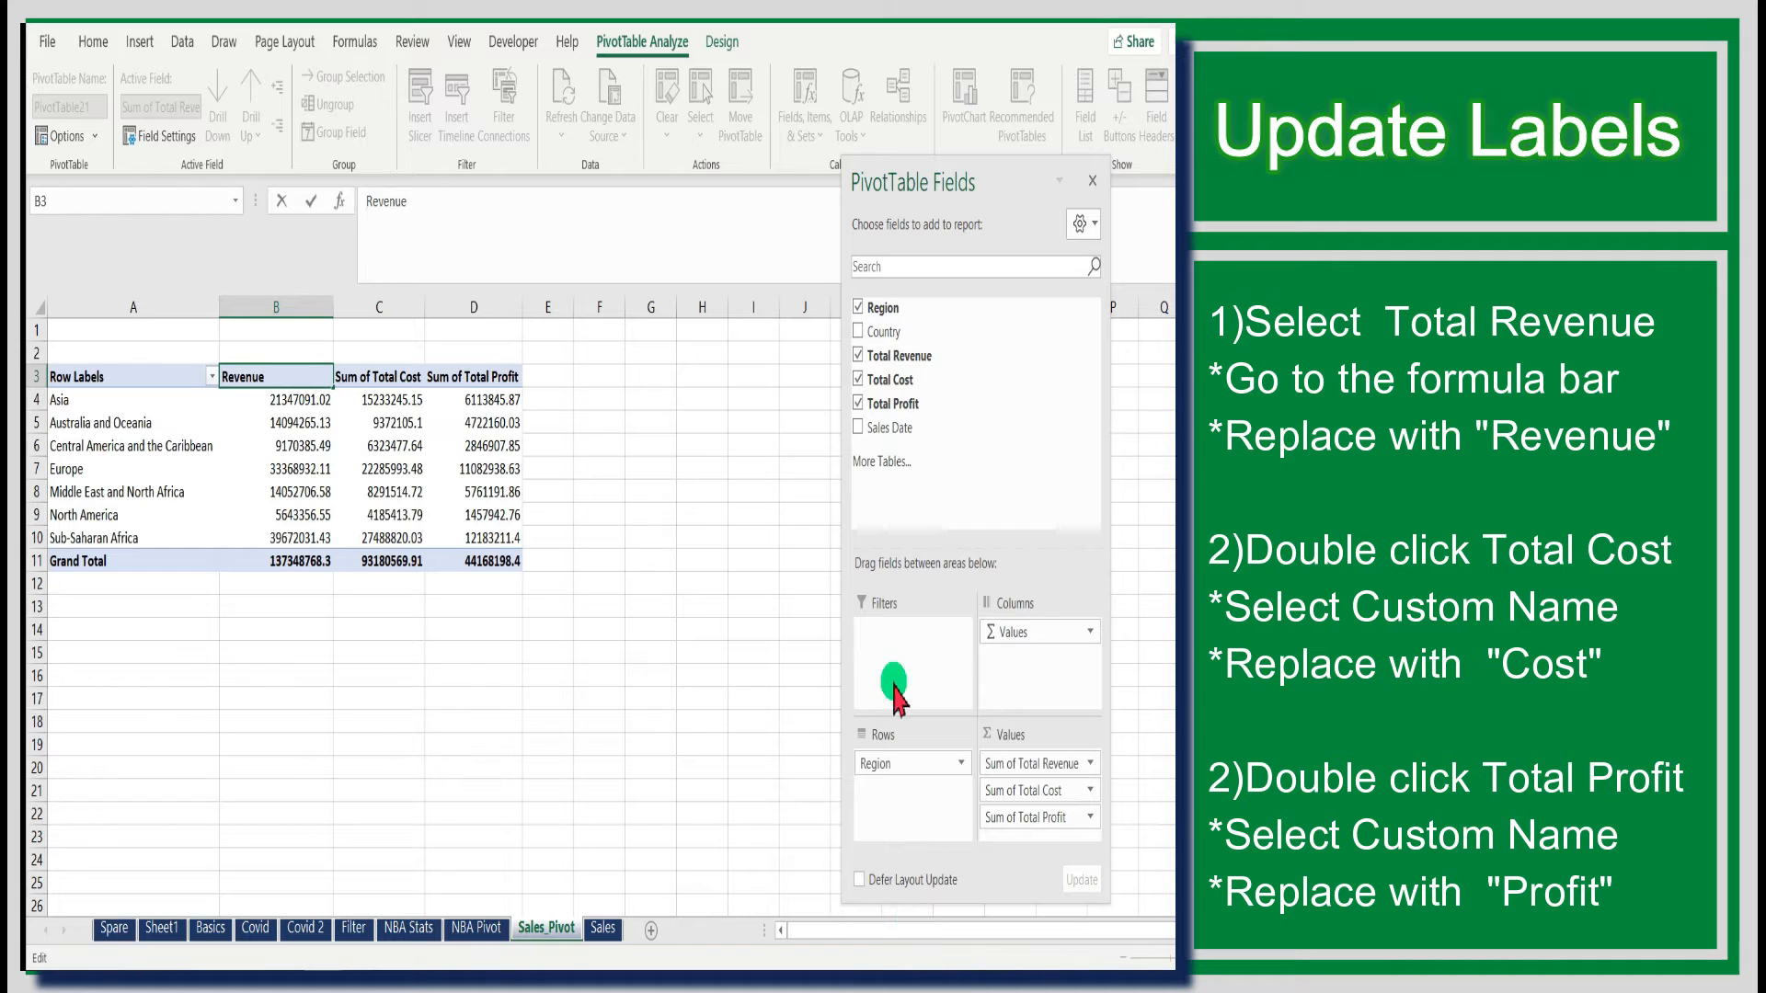
left_click(727, 676)
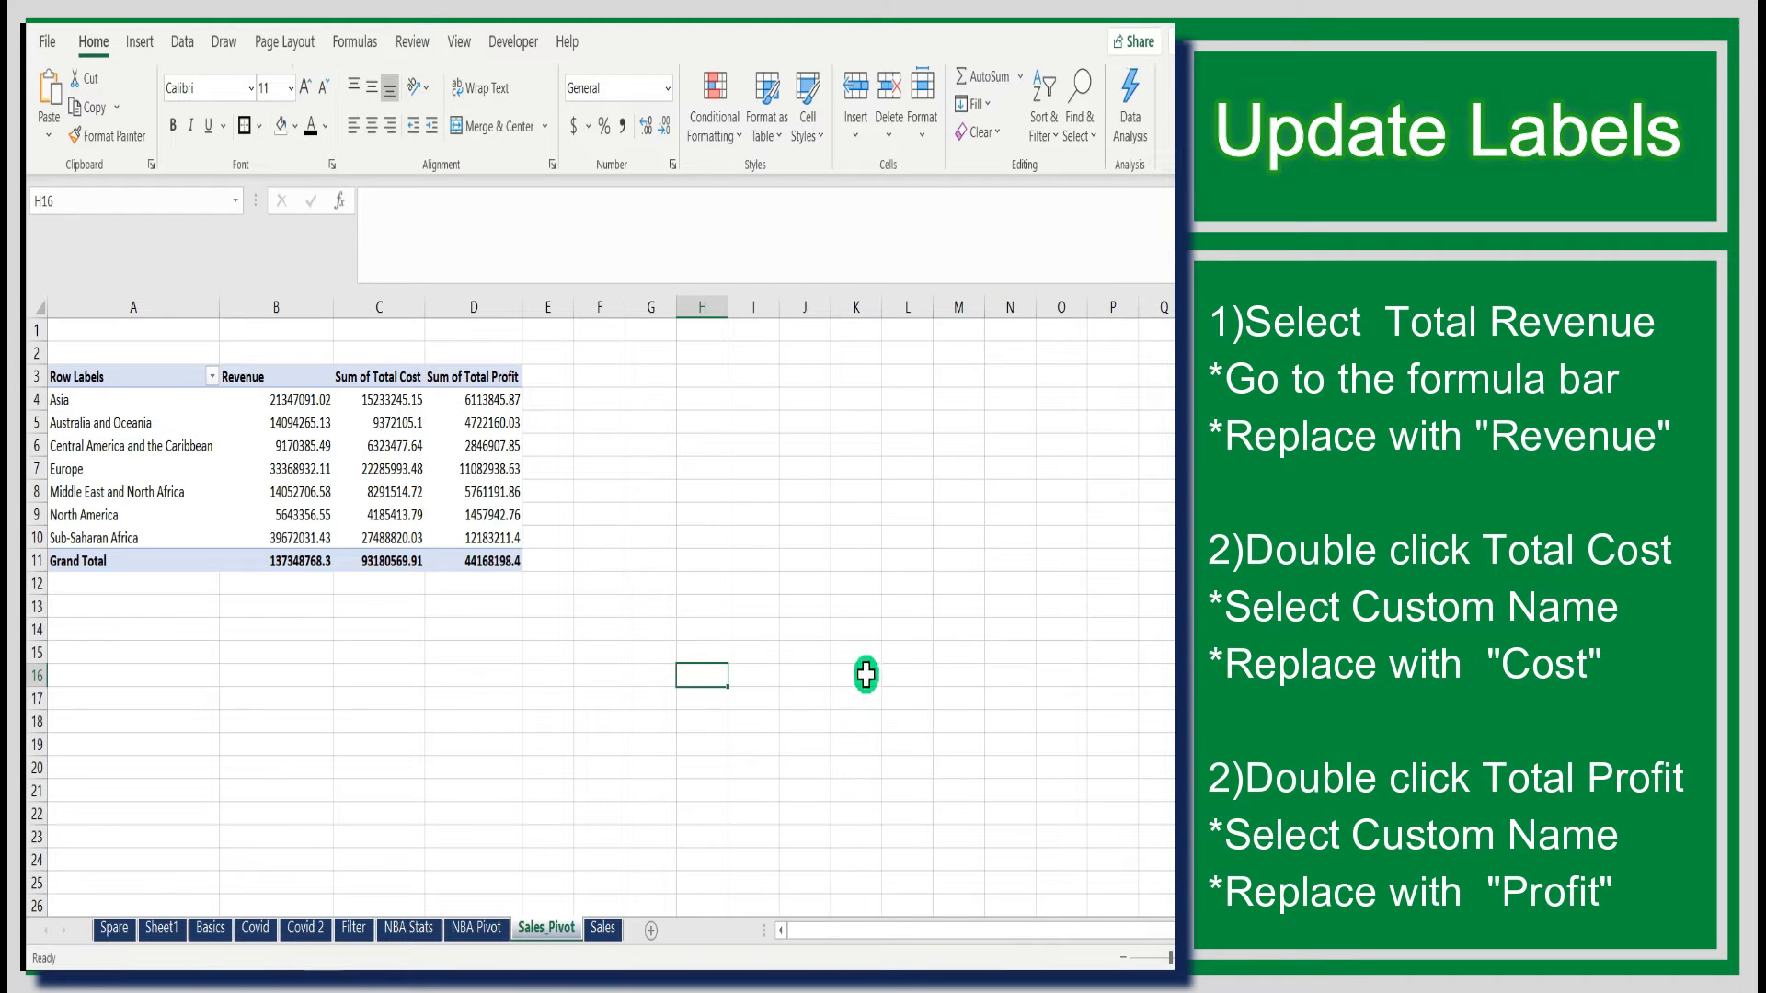
- Rename the Sum of Total Cost value field to Cost through its value field settings
double_click(388, 375)
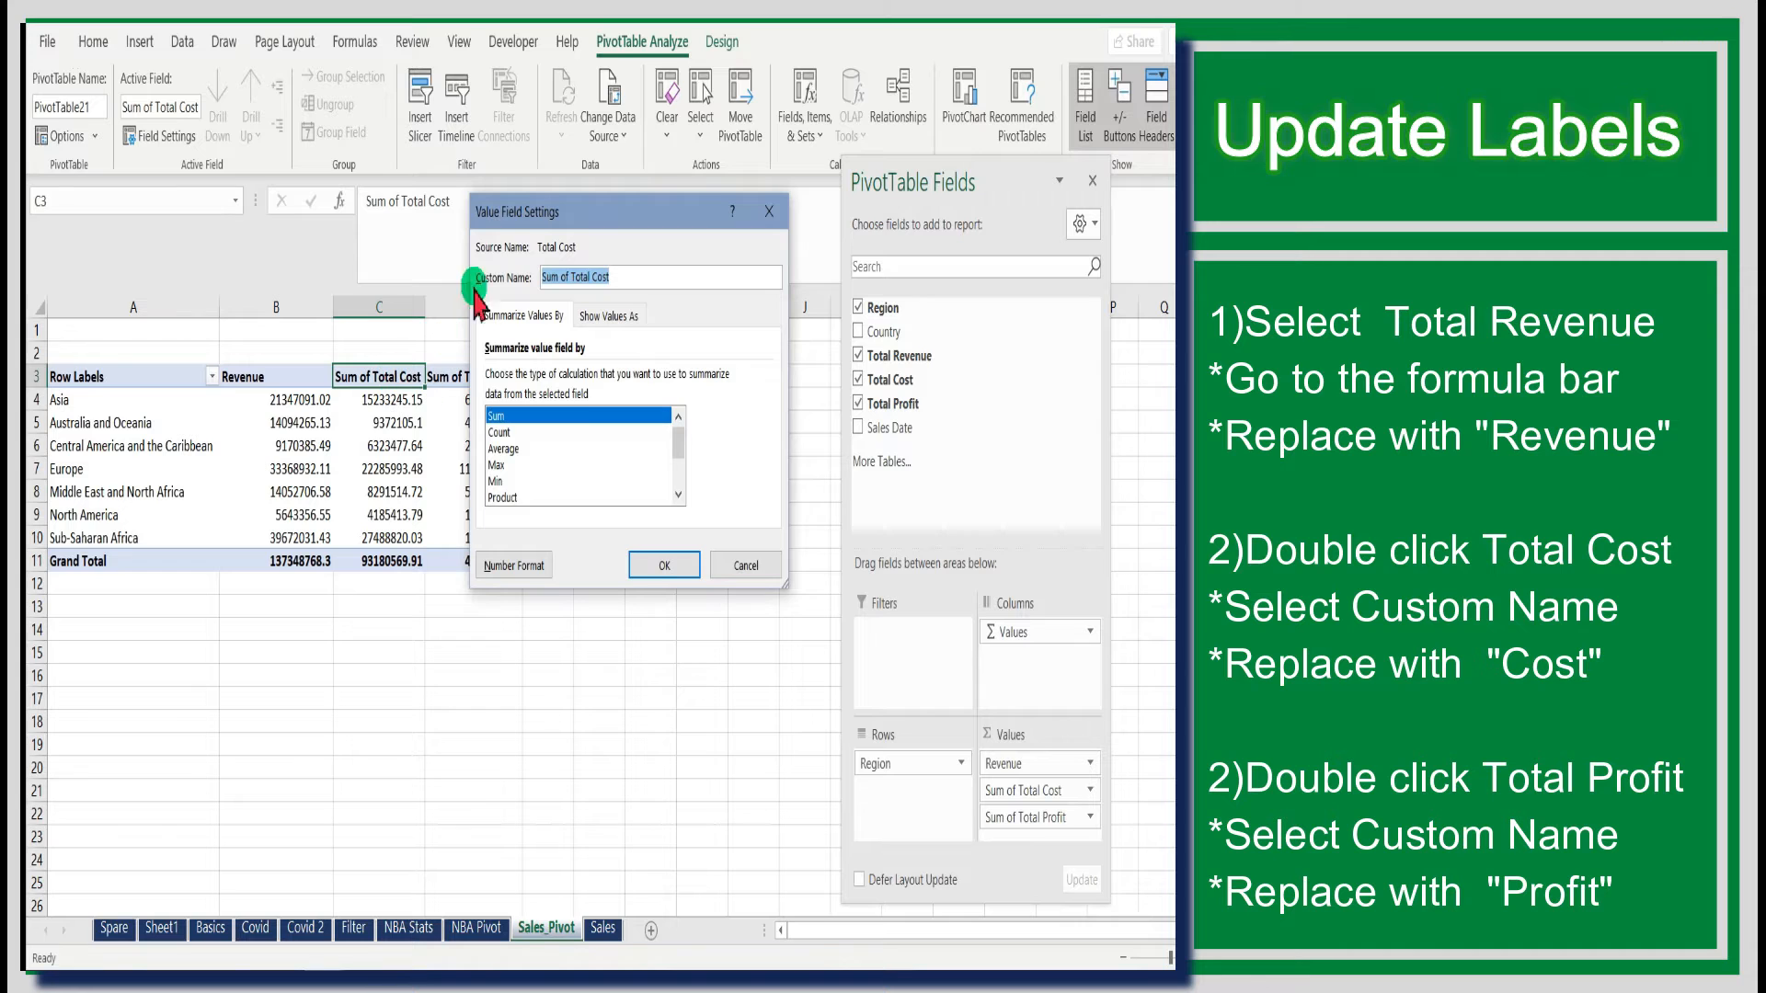
left_click_drag(539, 213, 596, 254)
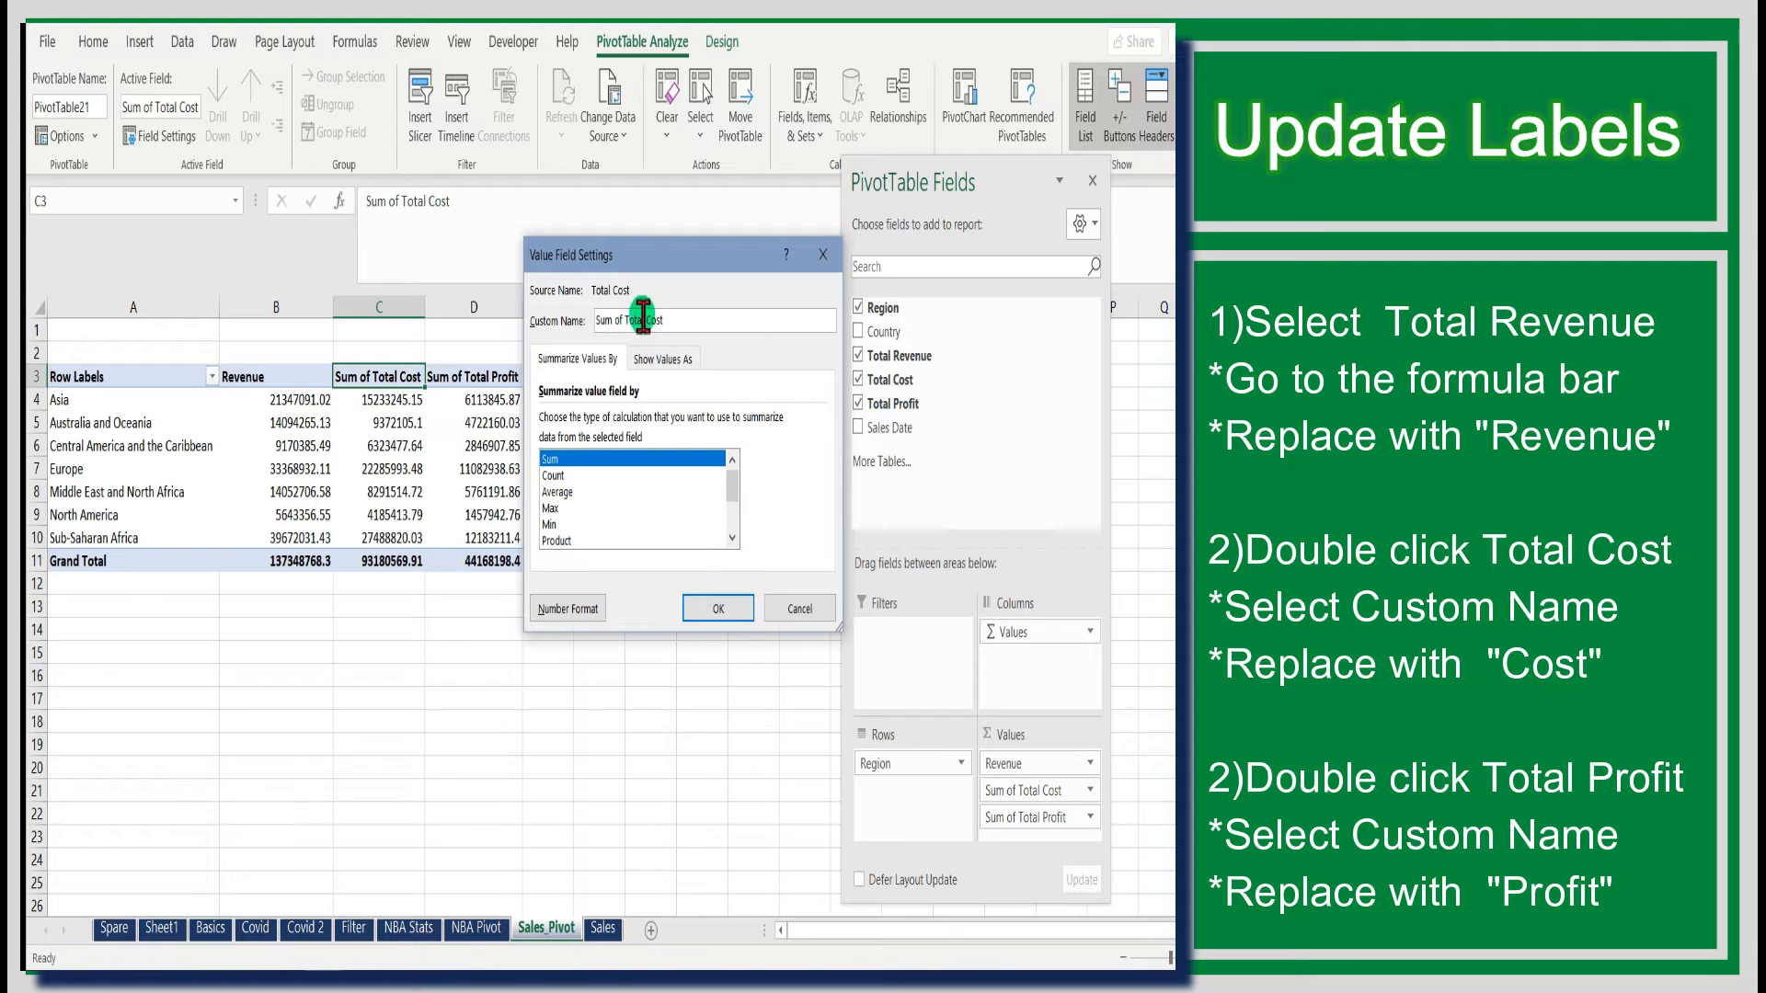
left_click_drag(643, 320, 594, 320)
left_click(716, 606)
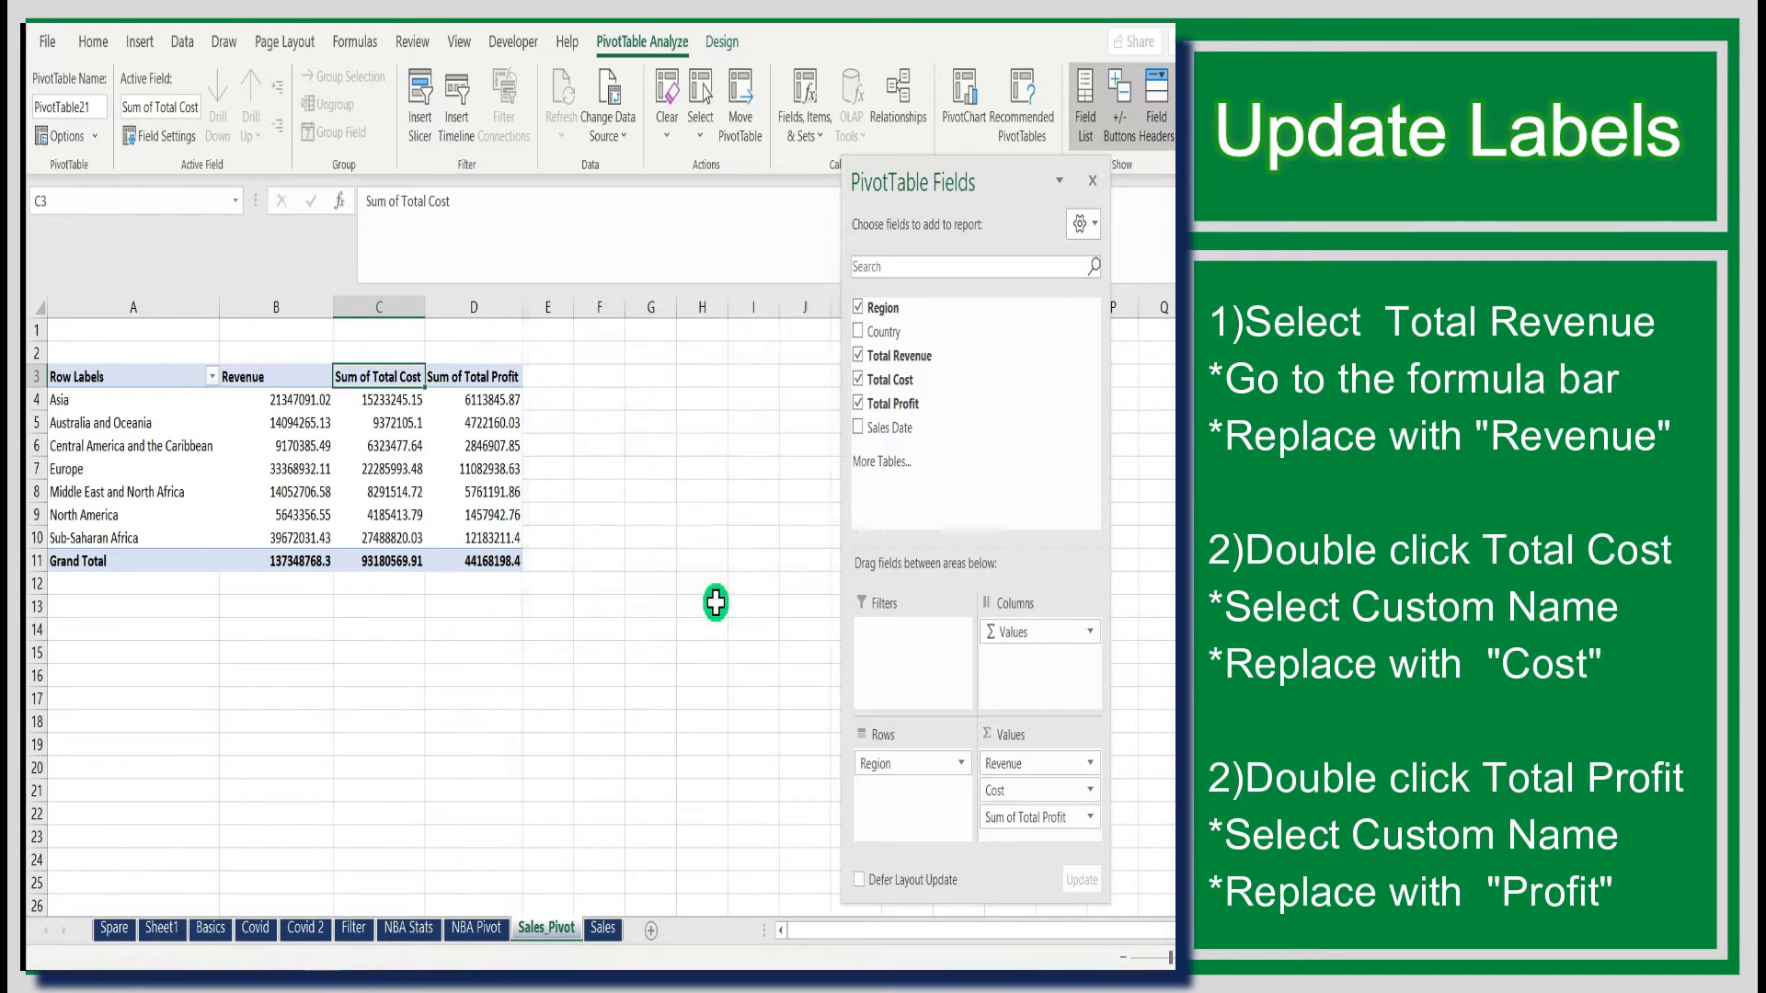
- Rename the Sum of Total Profit value field to Profit through its value field settings
left_click(422, 372)
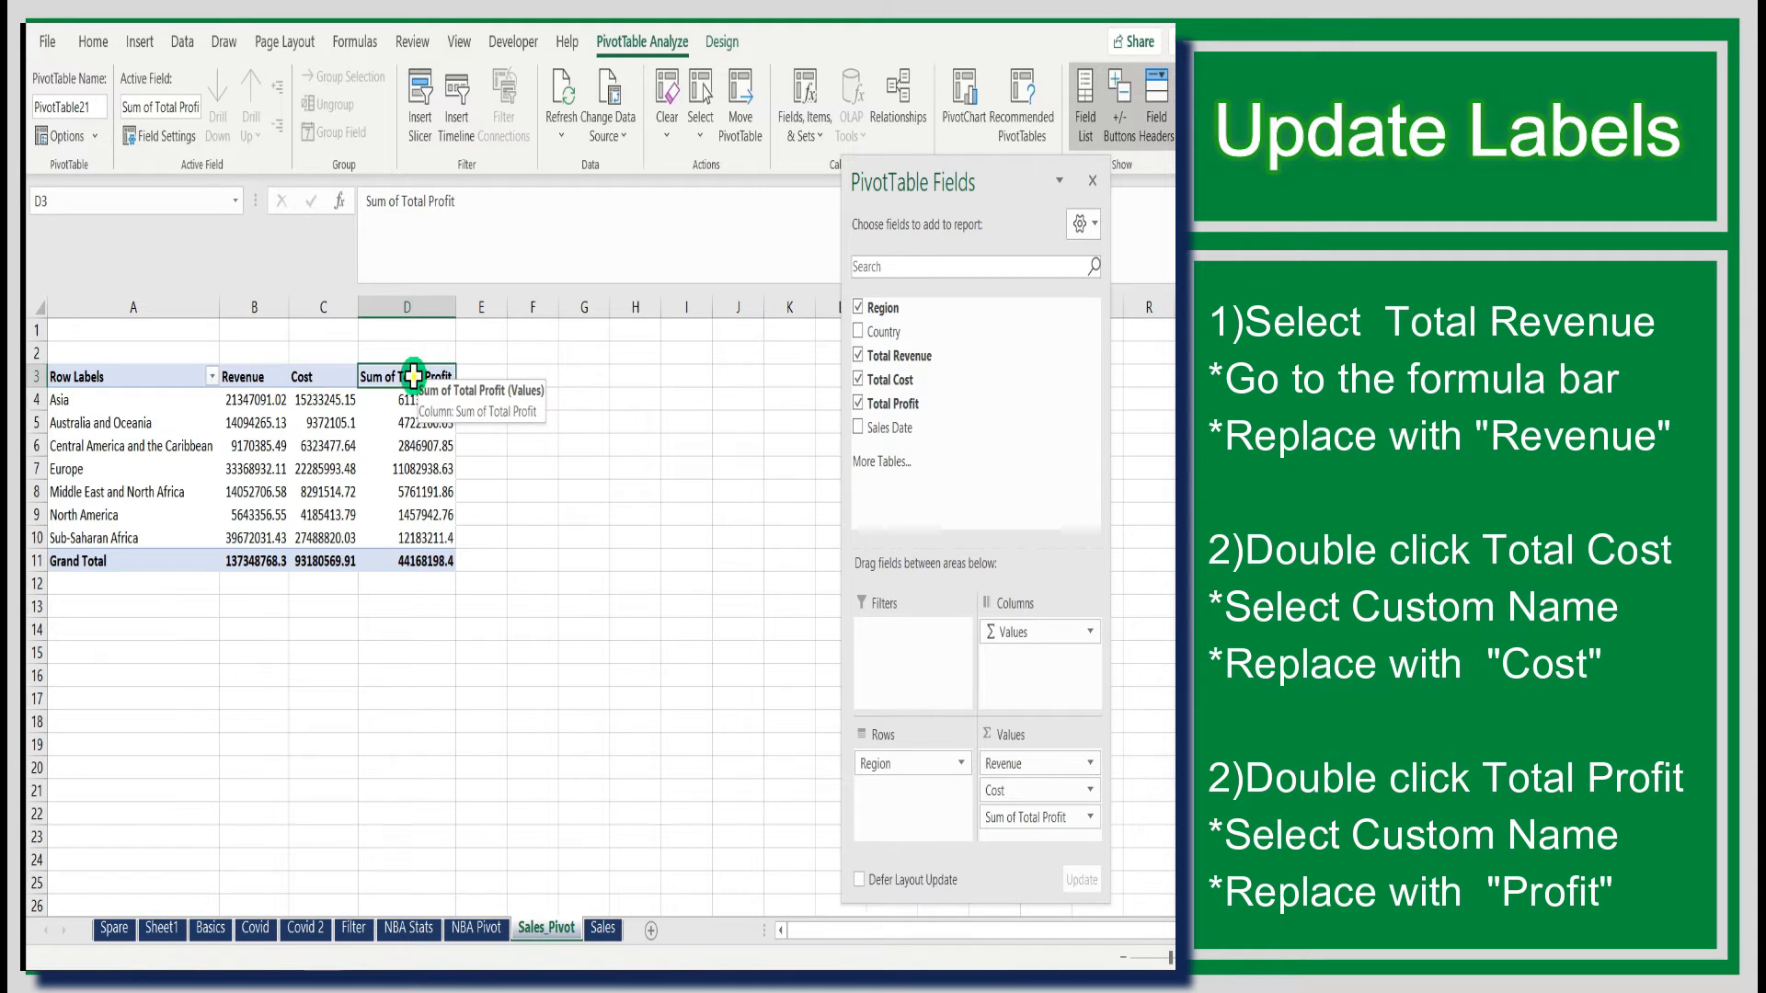
double_click(413, 376)
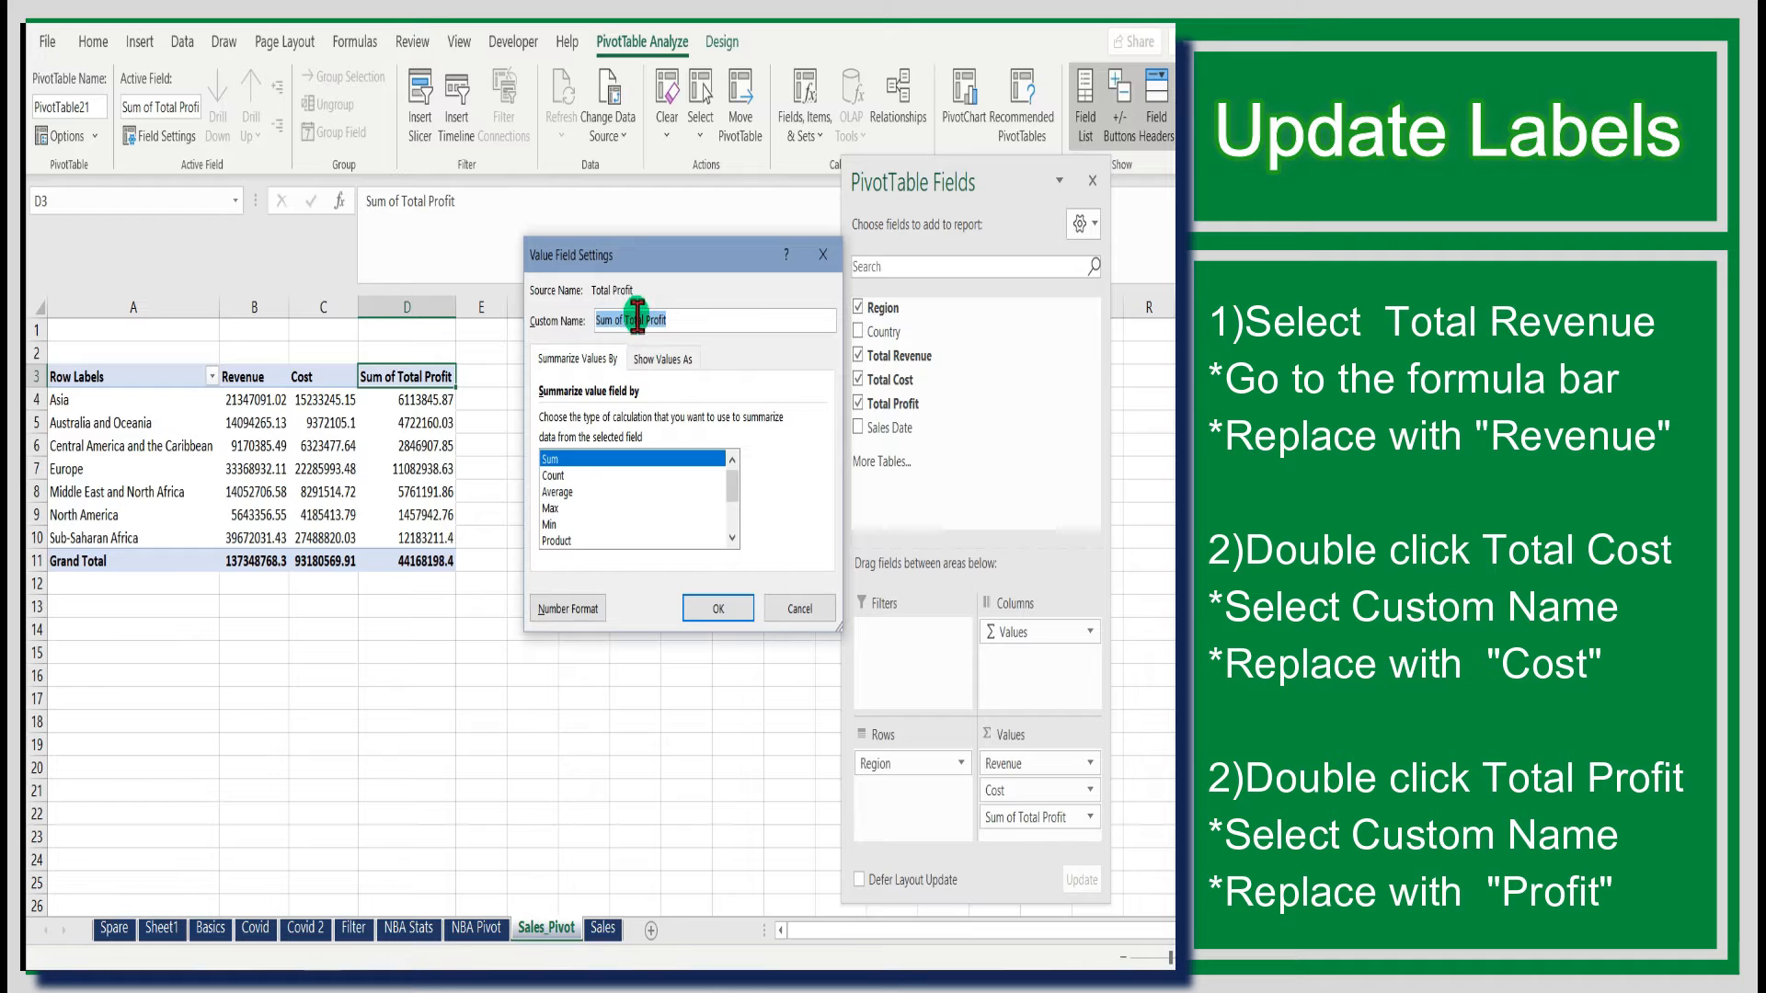
left_click_drag(647, 319, 566, 324)
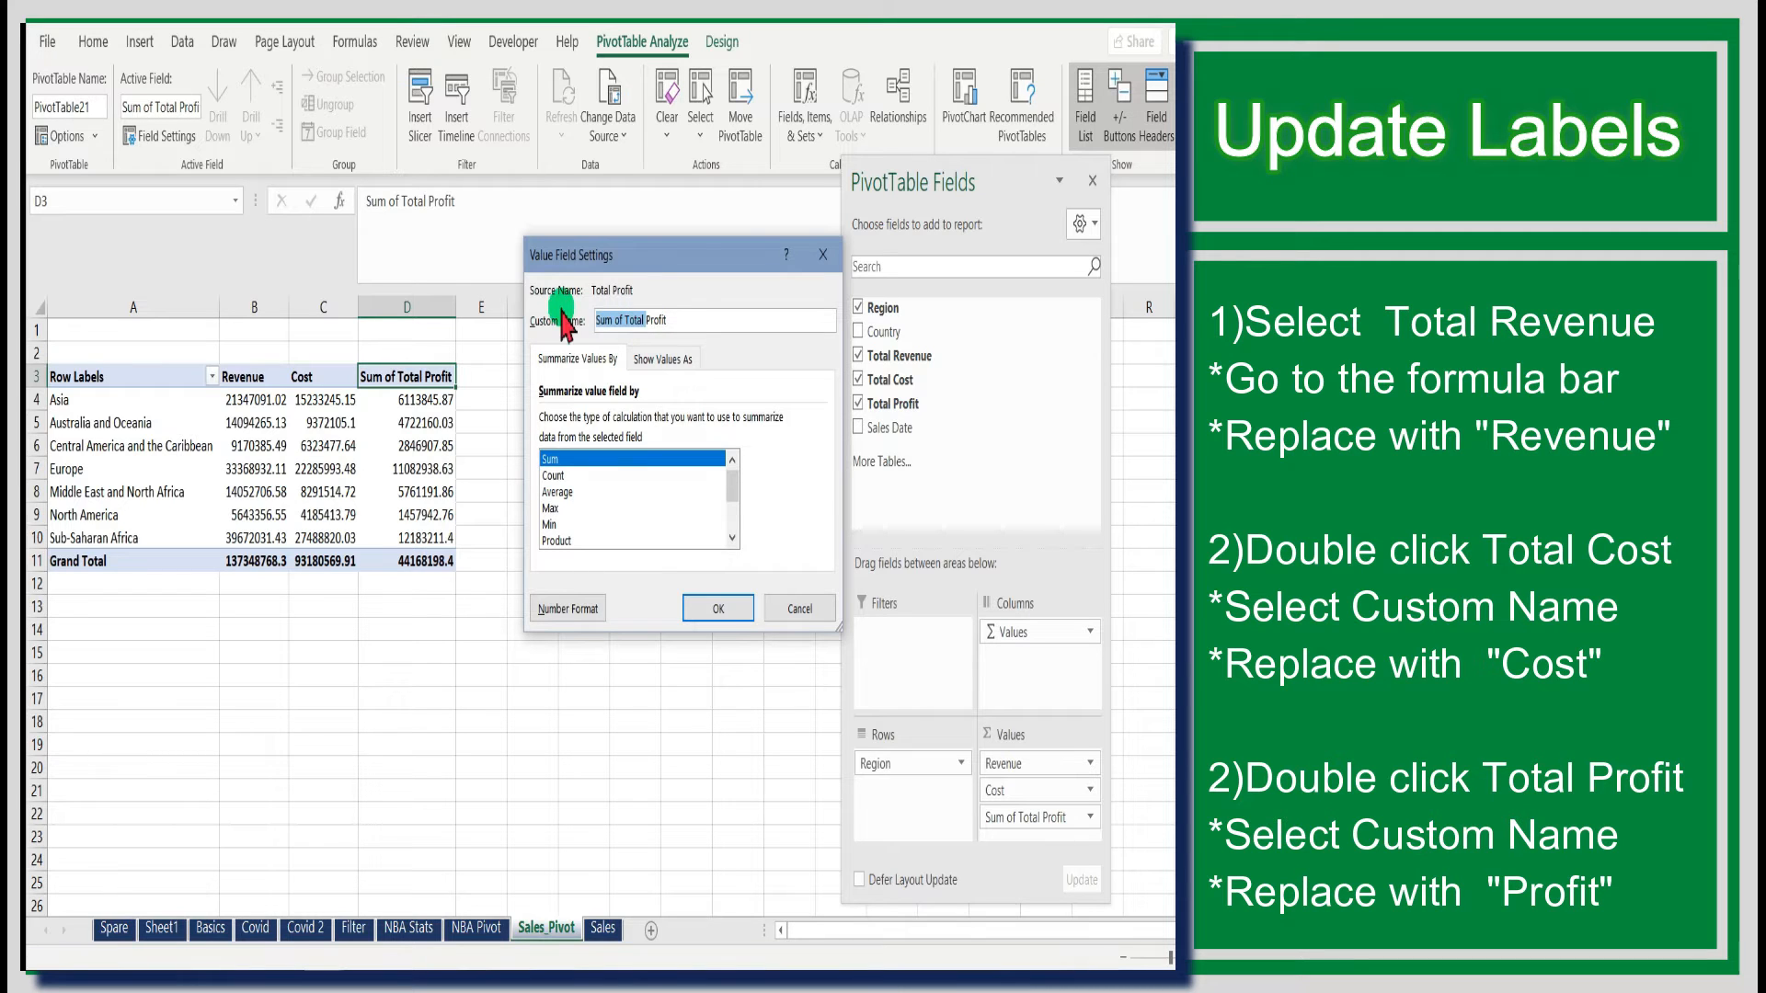
key("BackSpace")
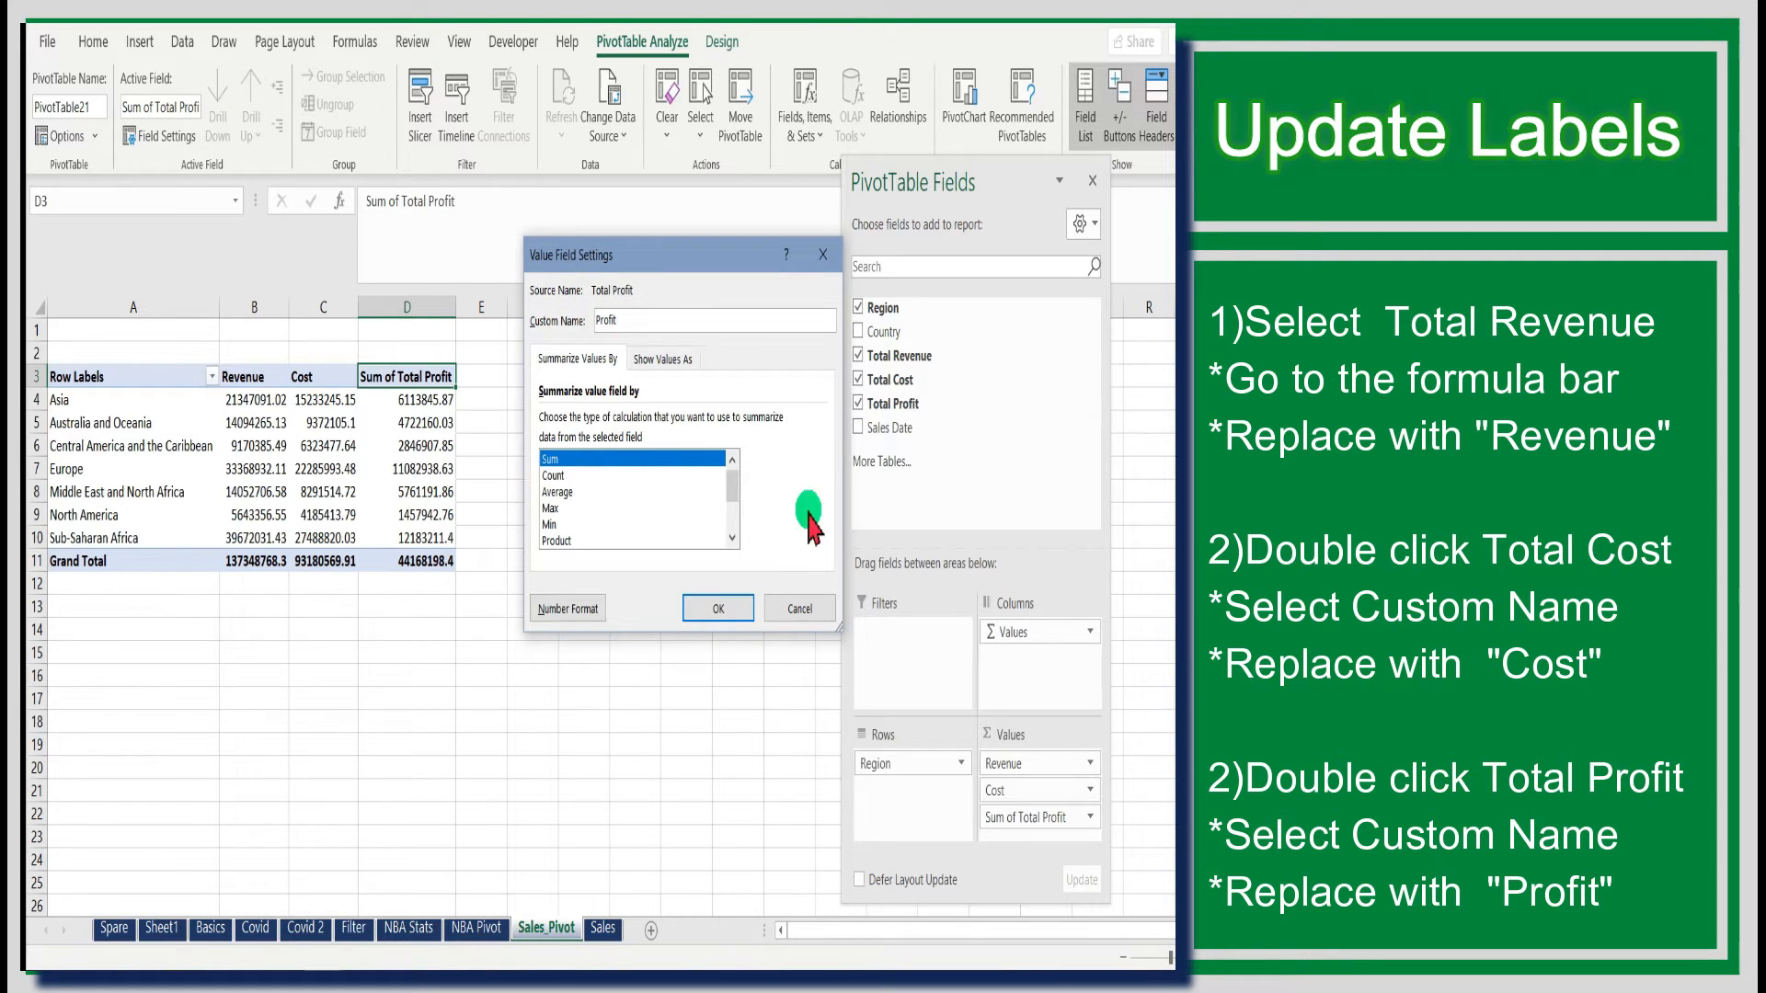
left_click(722, 608)
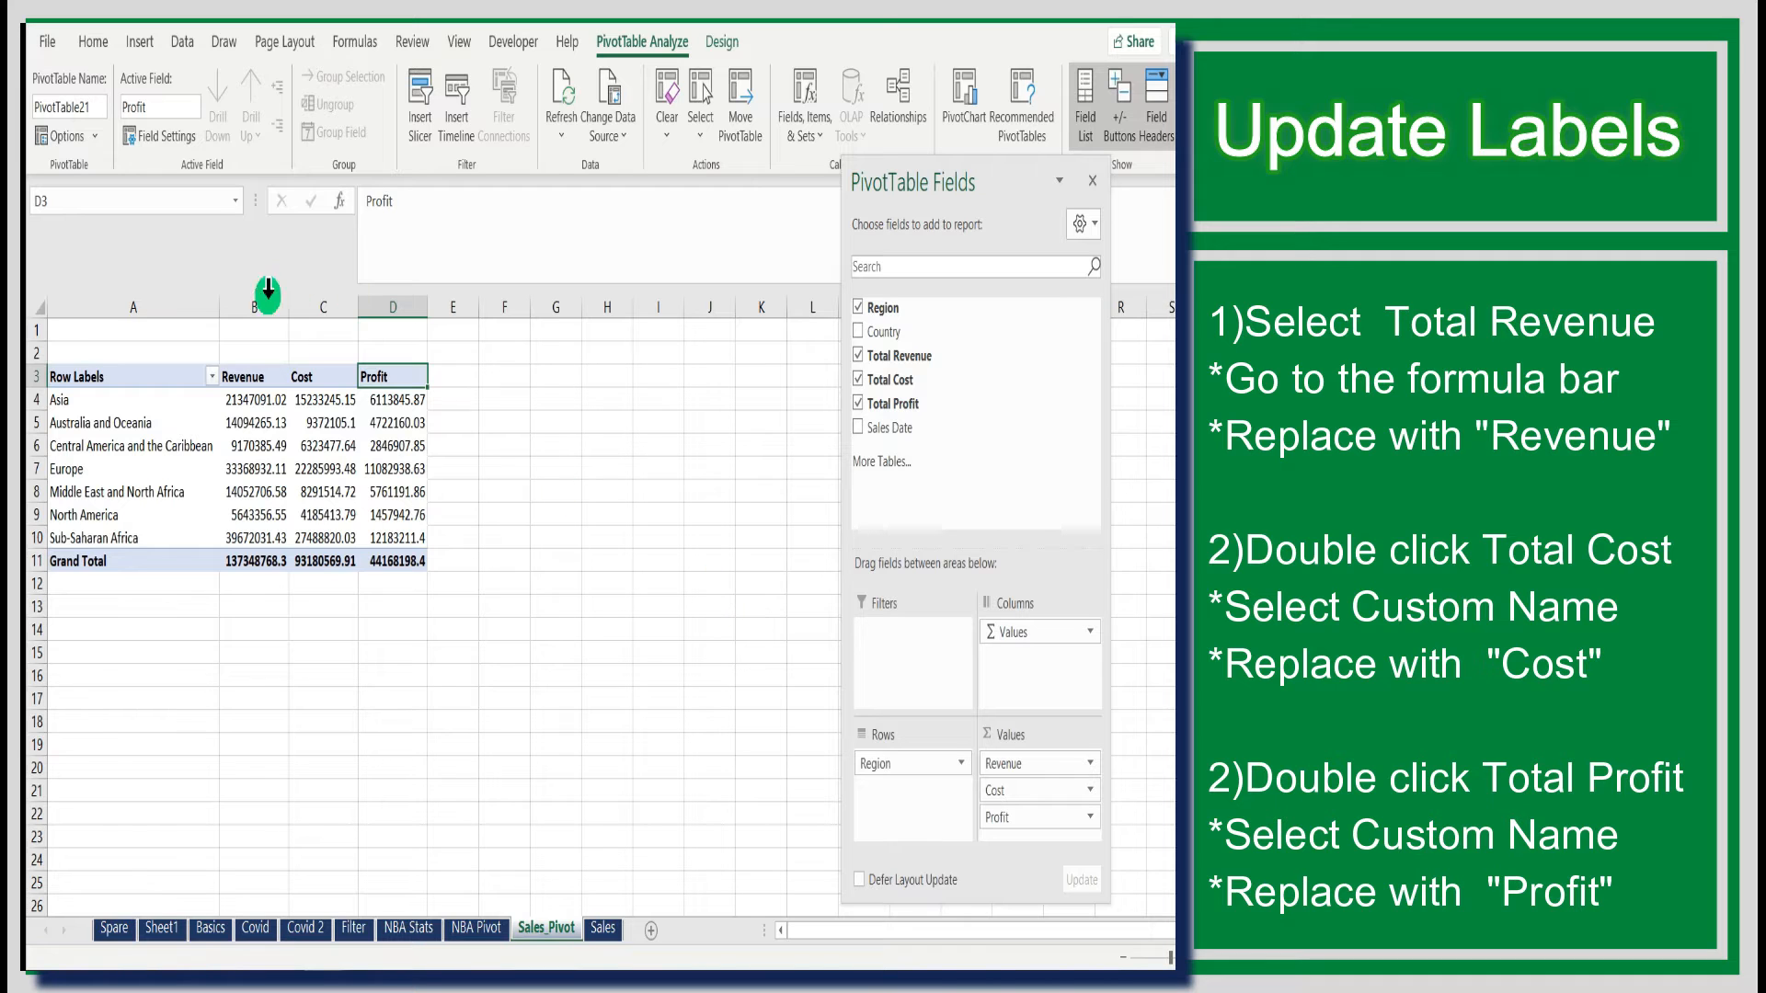
- Widen the PivotTable's value columns so the Cost and Profit headers fit
left_click_drag(259, 307, 398, 307)
mouse_move(427, 302)
left_mouse_down()
mouse_move(465, 319)
mouse_move(455, 308)
left_mouse_up()
left_click(626, 468)
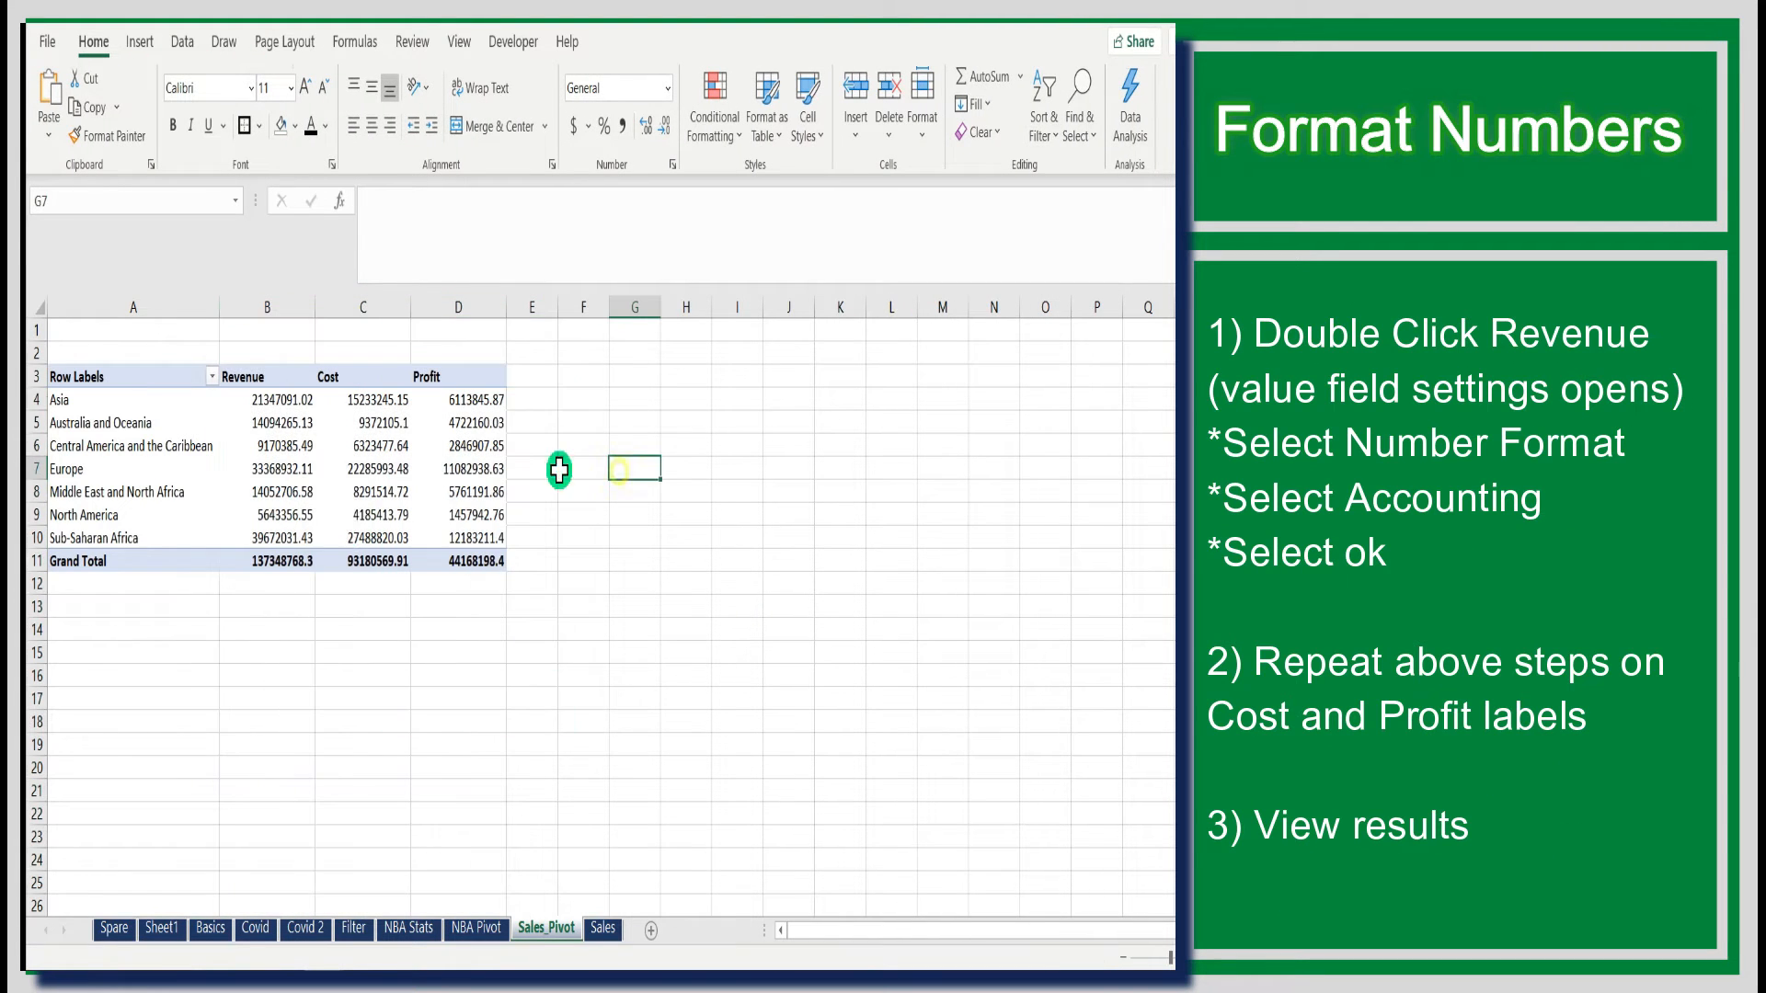
- Apply the Accounting number format to the Revenue value field
double_click(244, 378)
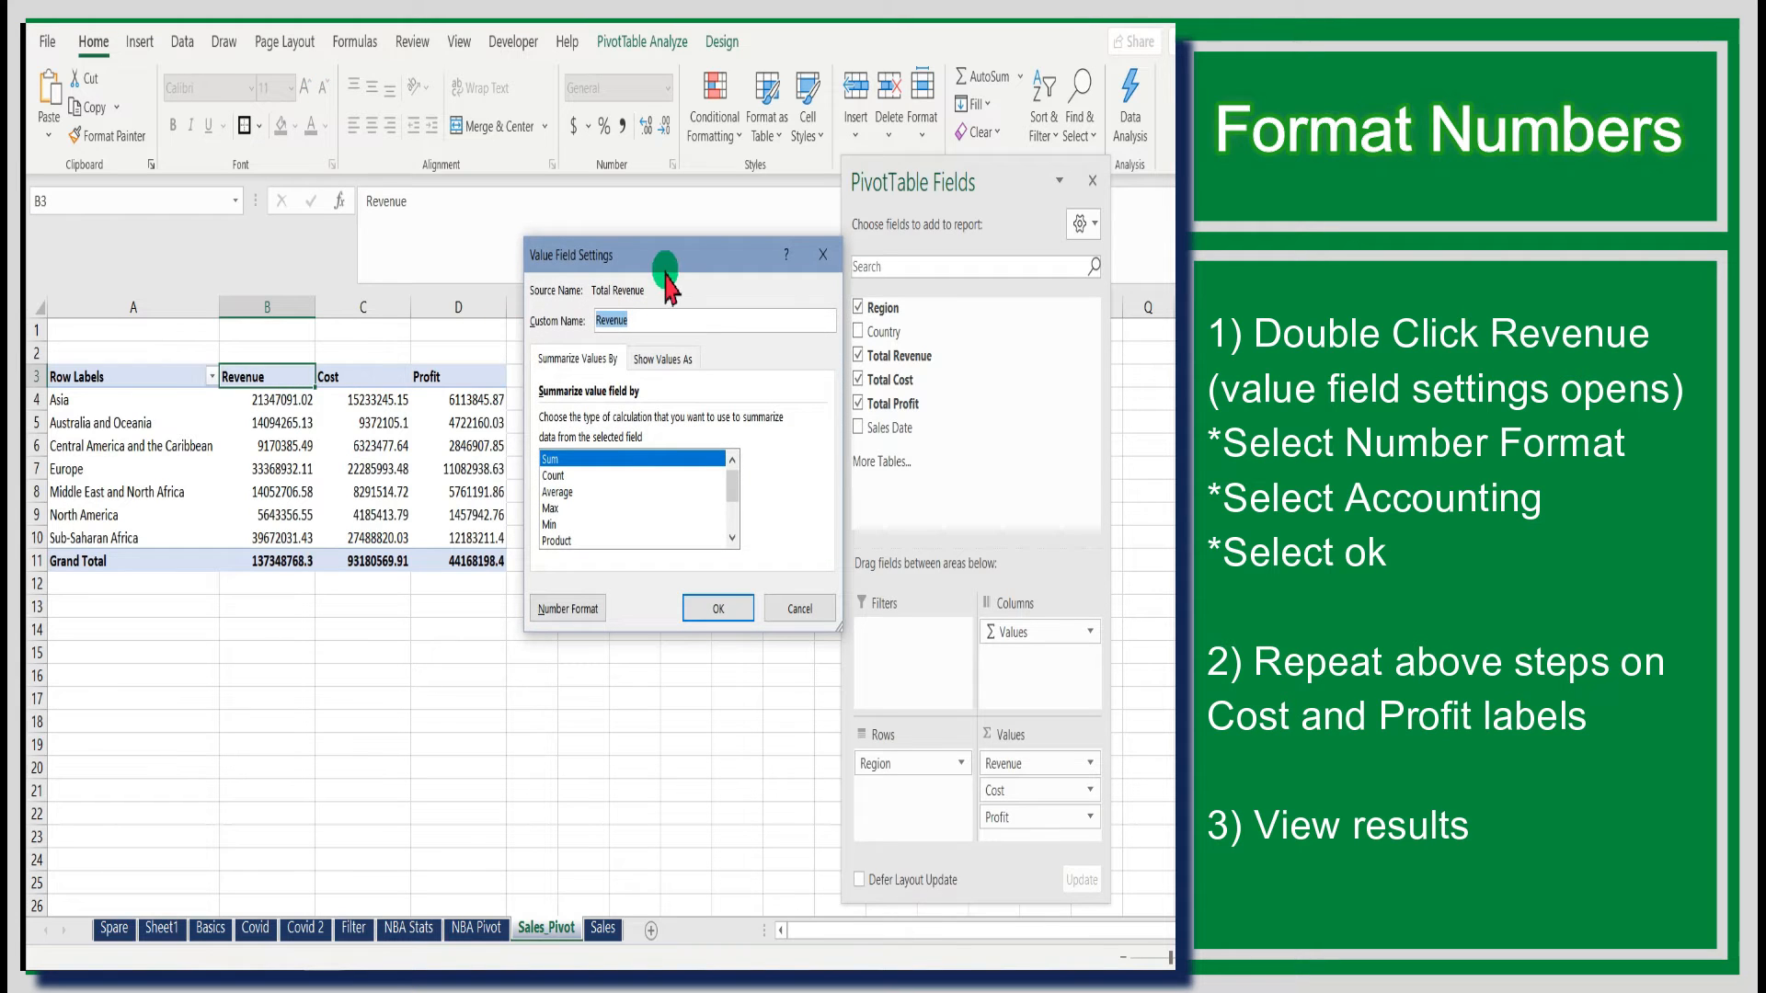
left_click_drag(666, 272, 657, 279)
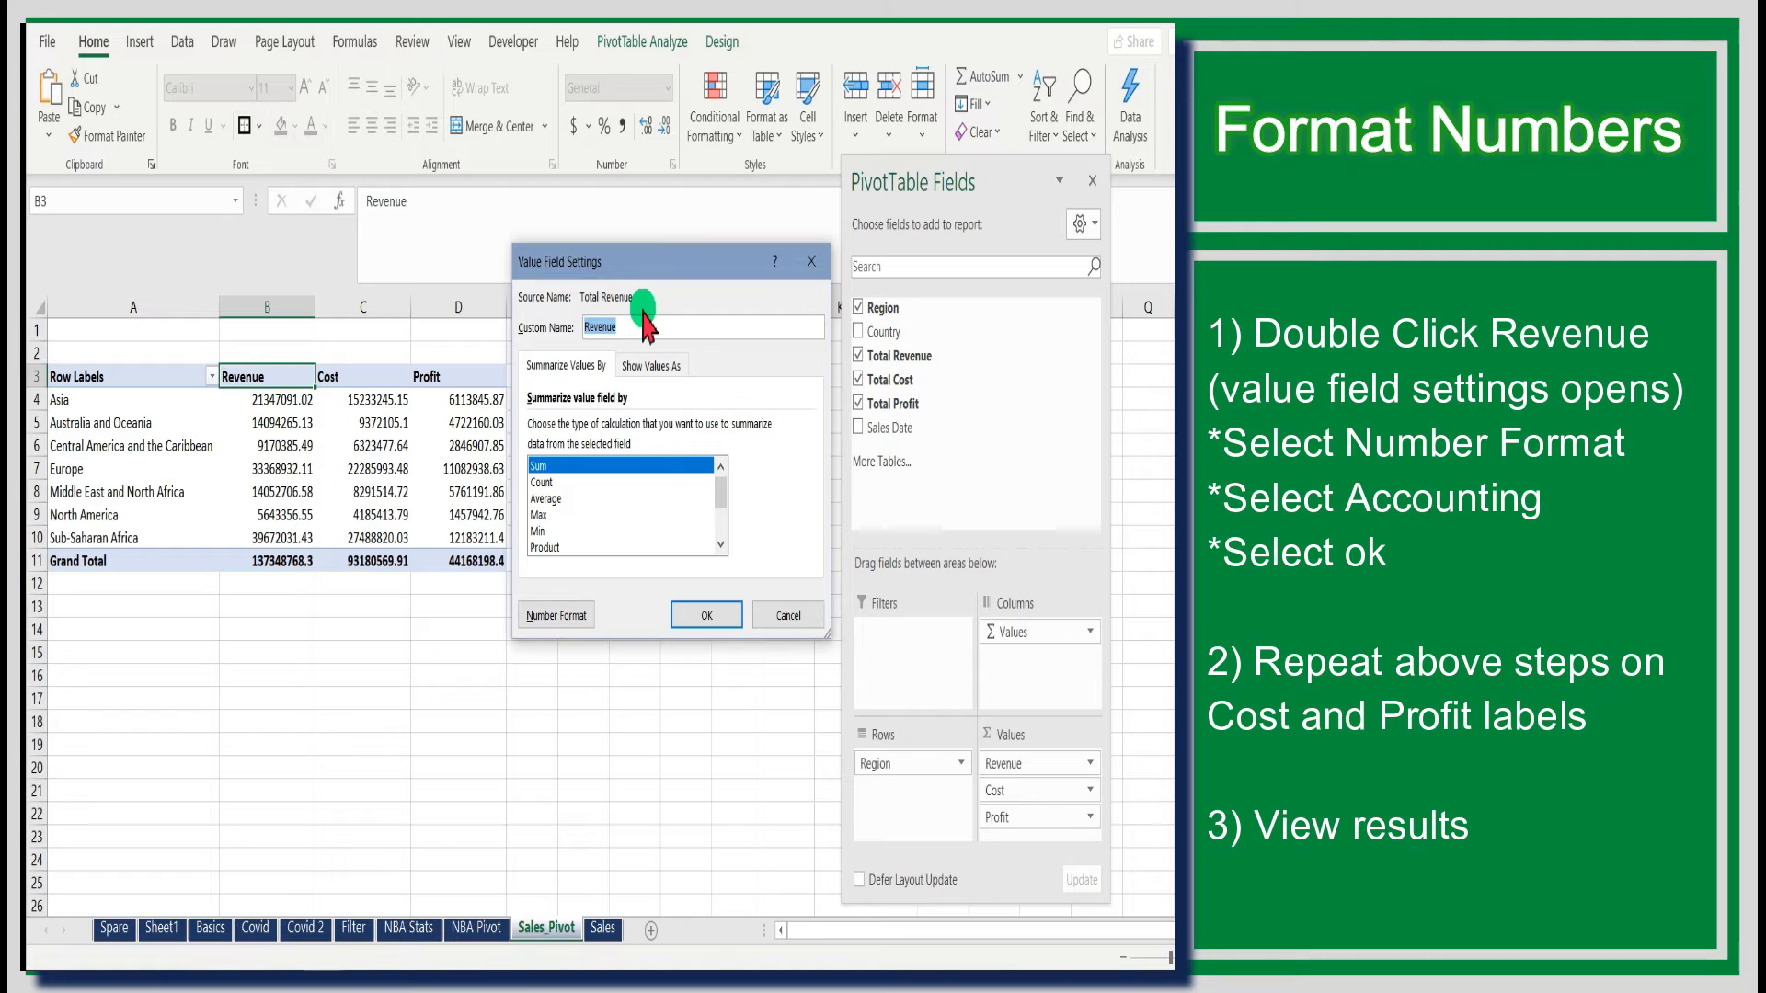
left_click(556, 615)
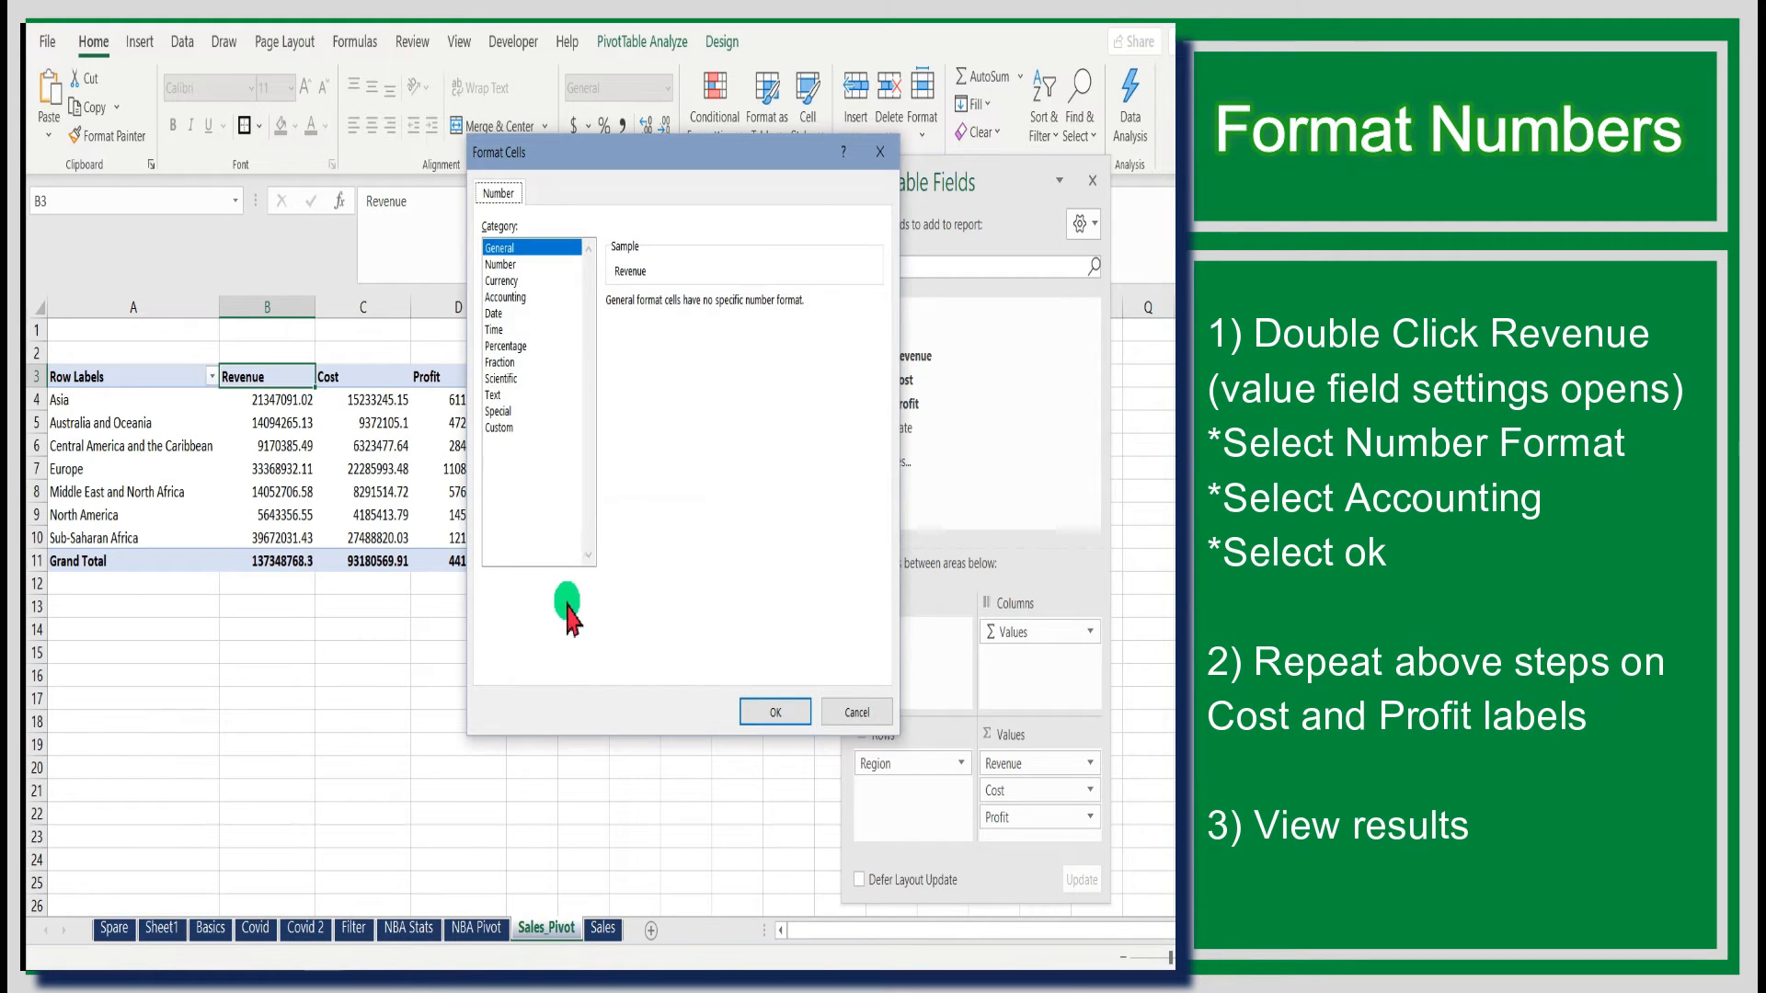
left_click(515, 297)
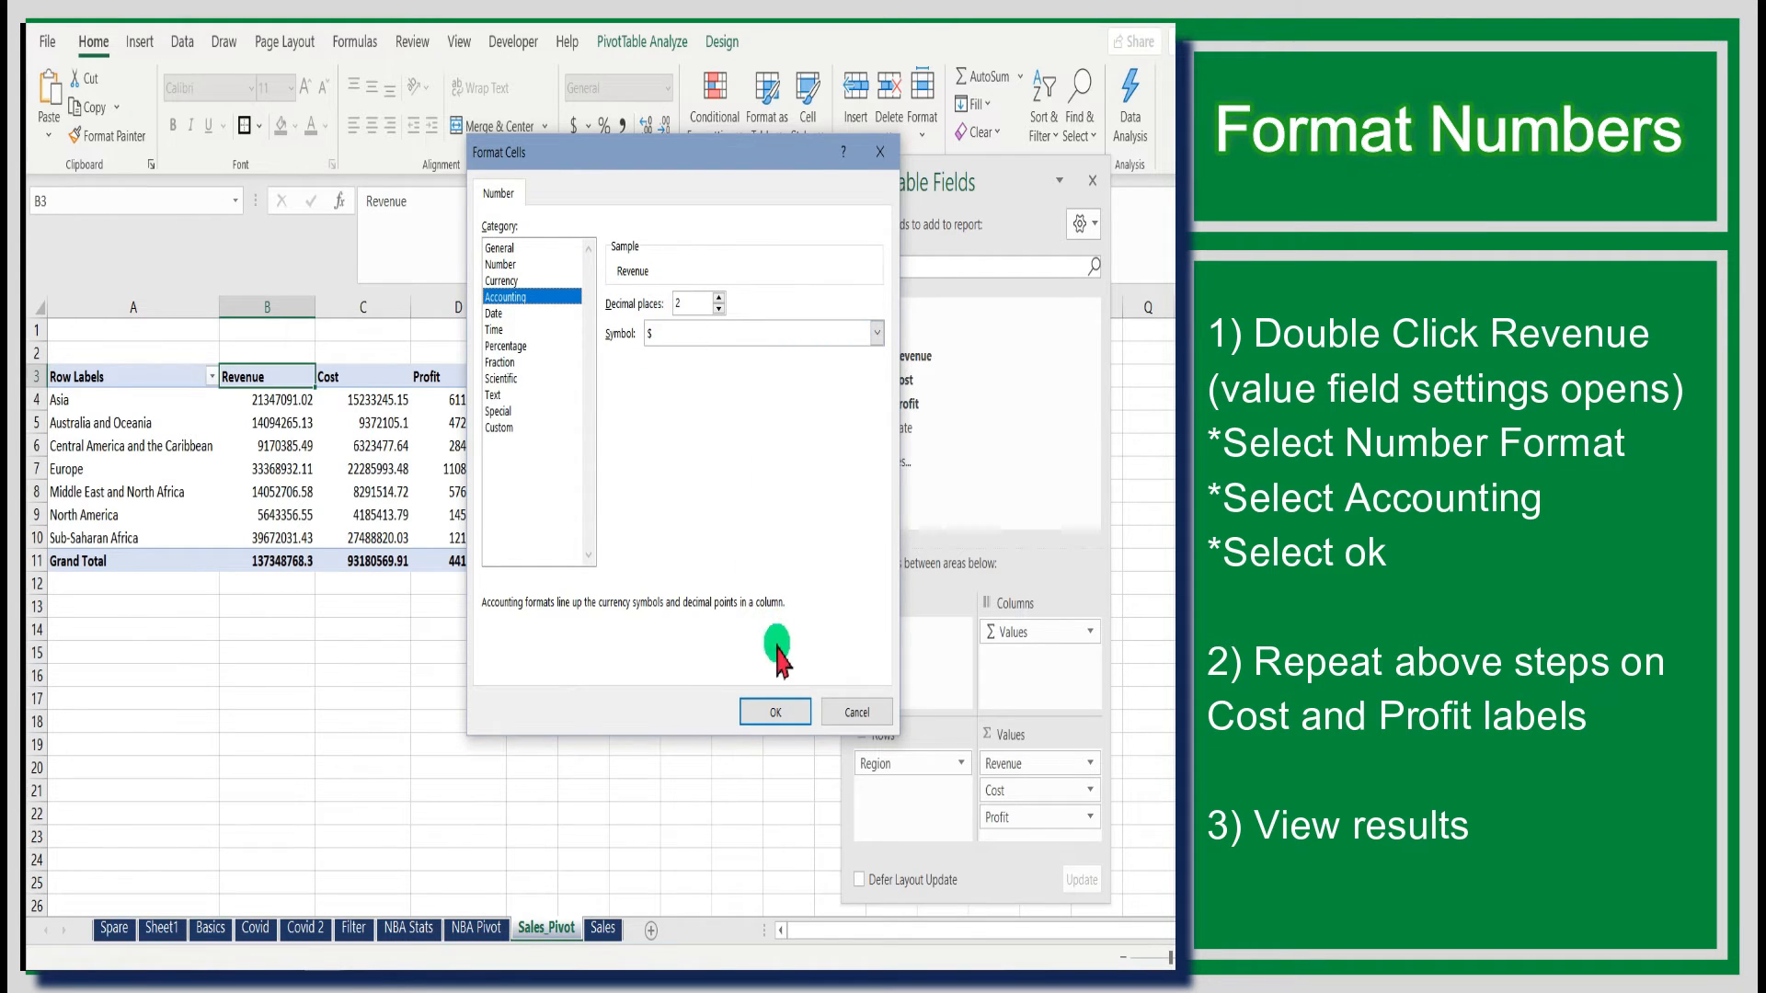
left_click(776, 710)
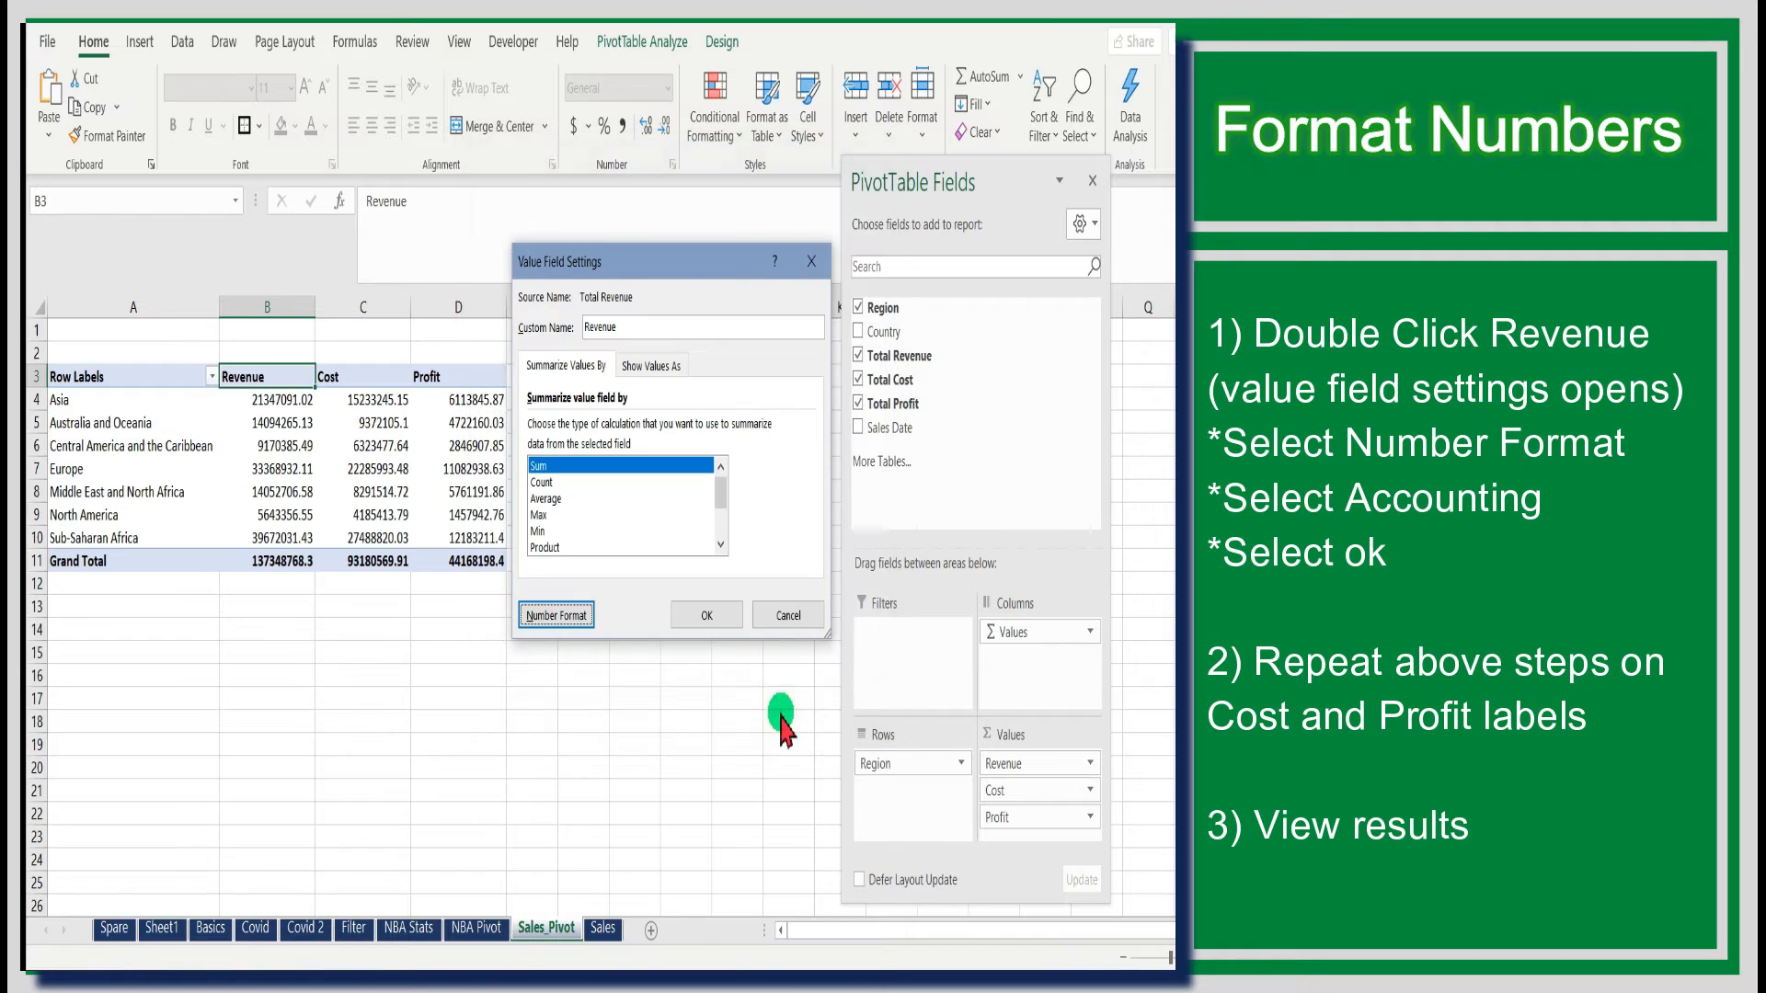
left_click(726, 613)
left_click_drag(299, 404, 280, 561)
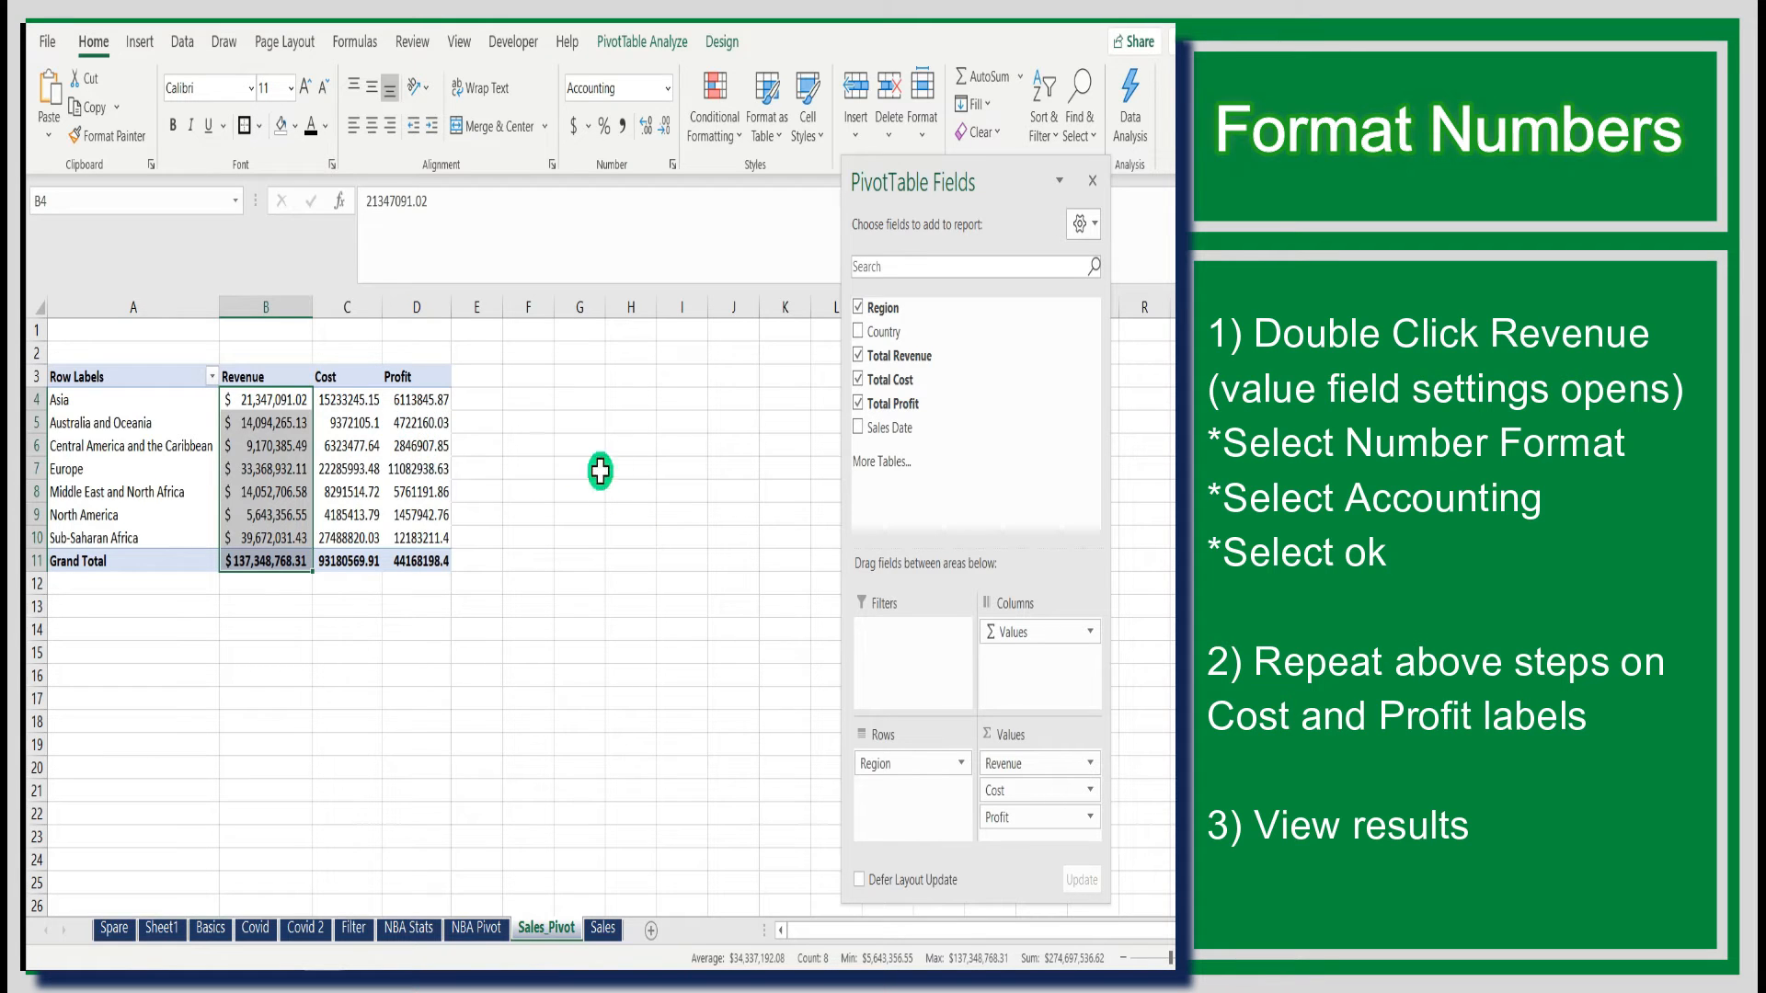
left_click(639, 487)
- Apply the Accounting number format to the Cost value field
double_click(352, 377)
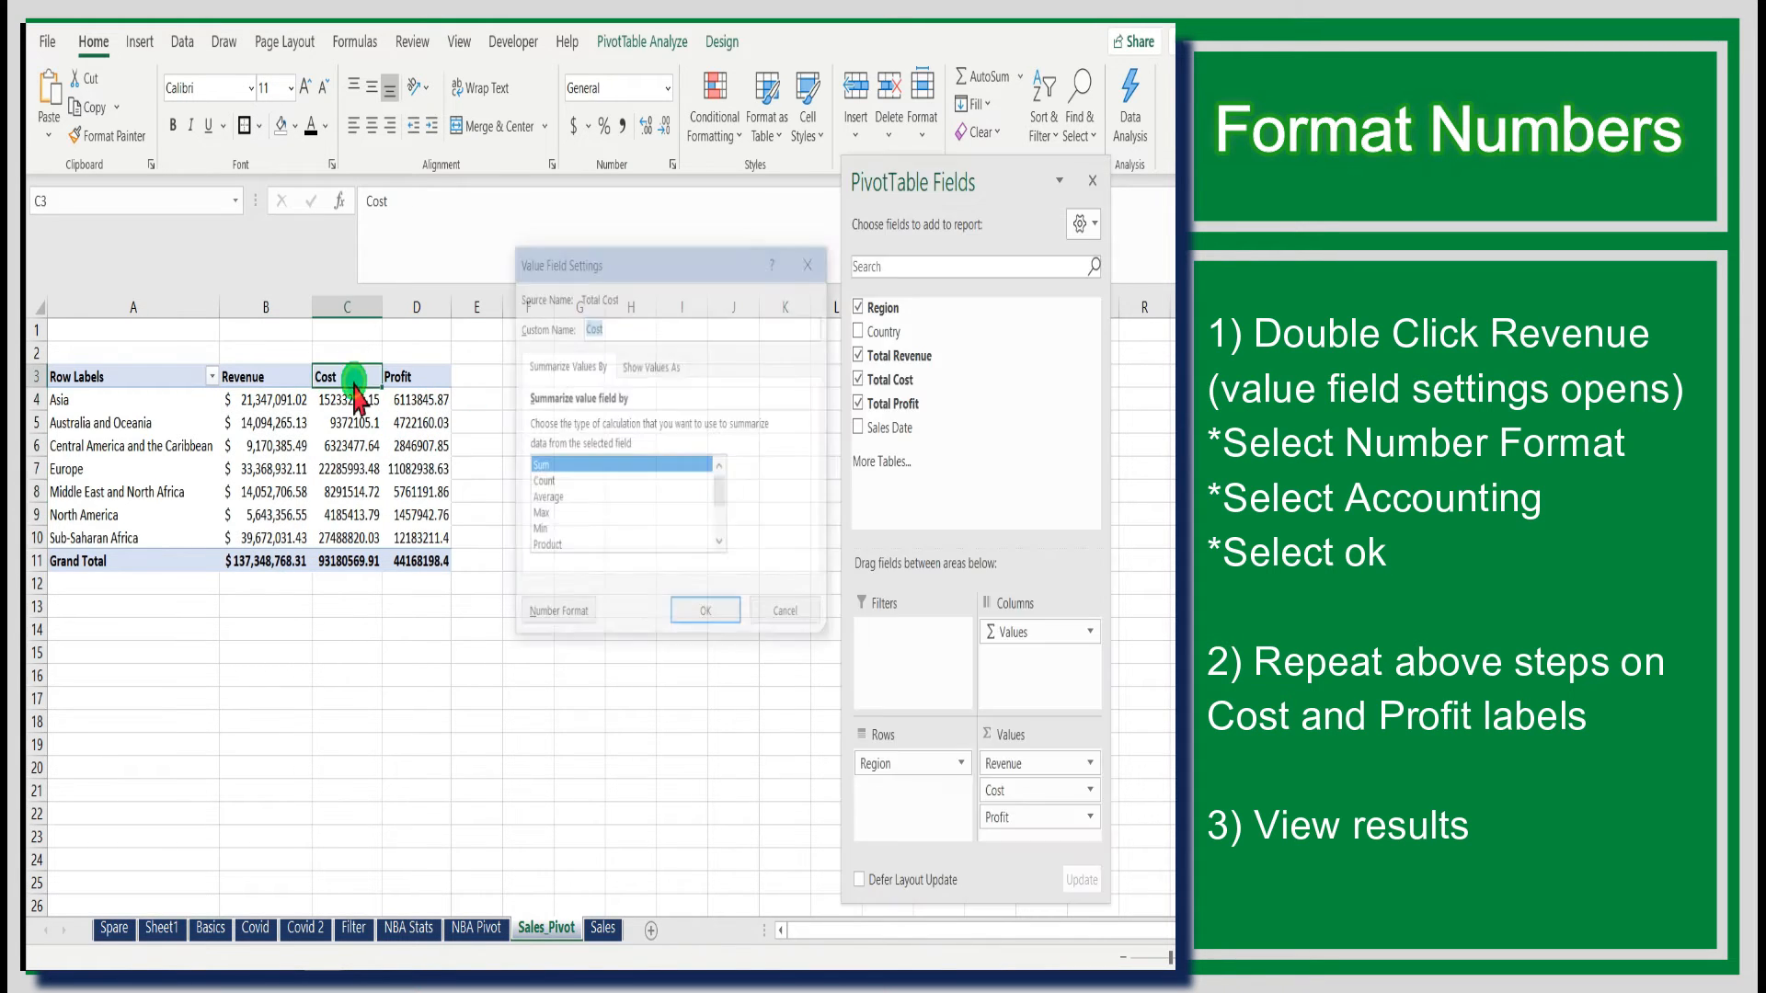
left_click(556, 615)
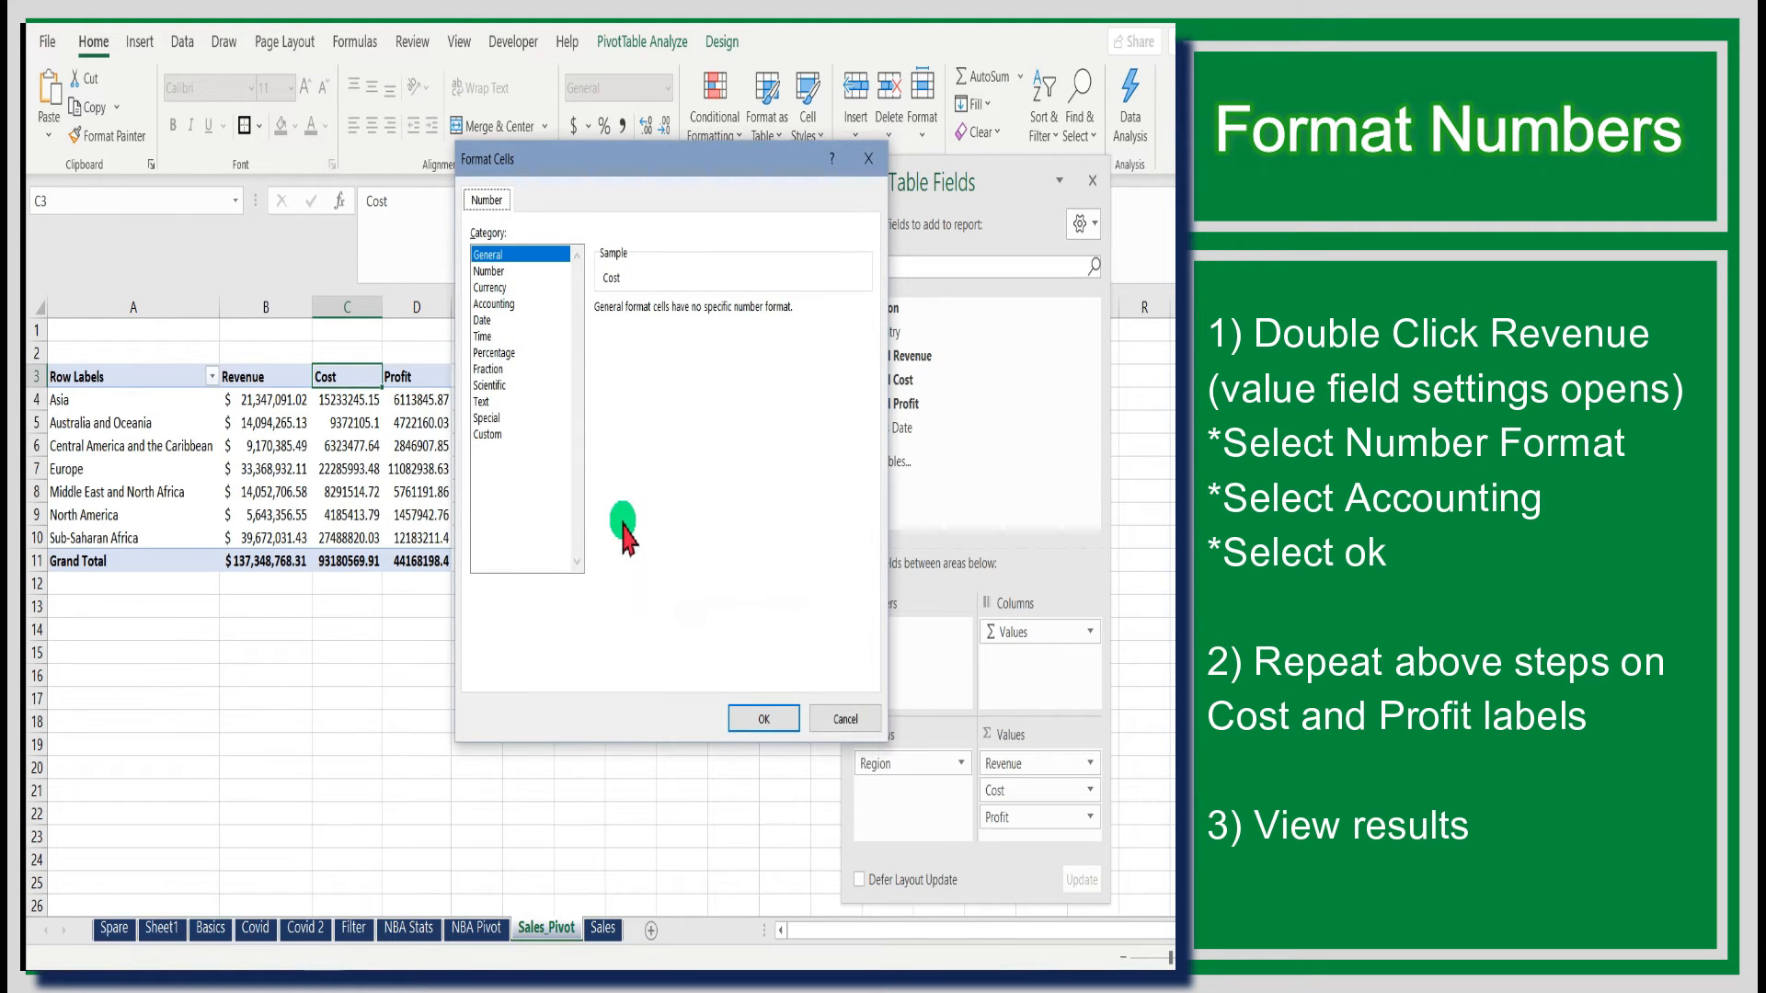
left_click(495, 304)
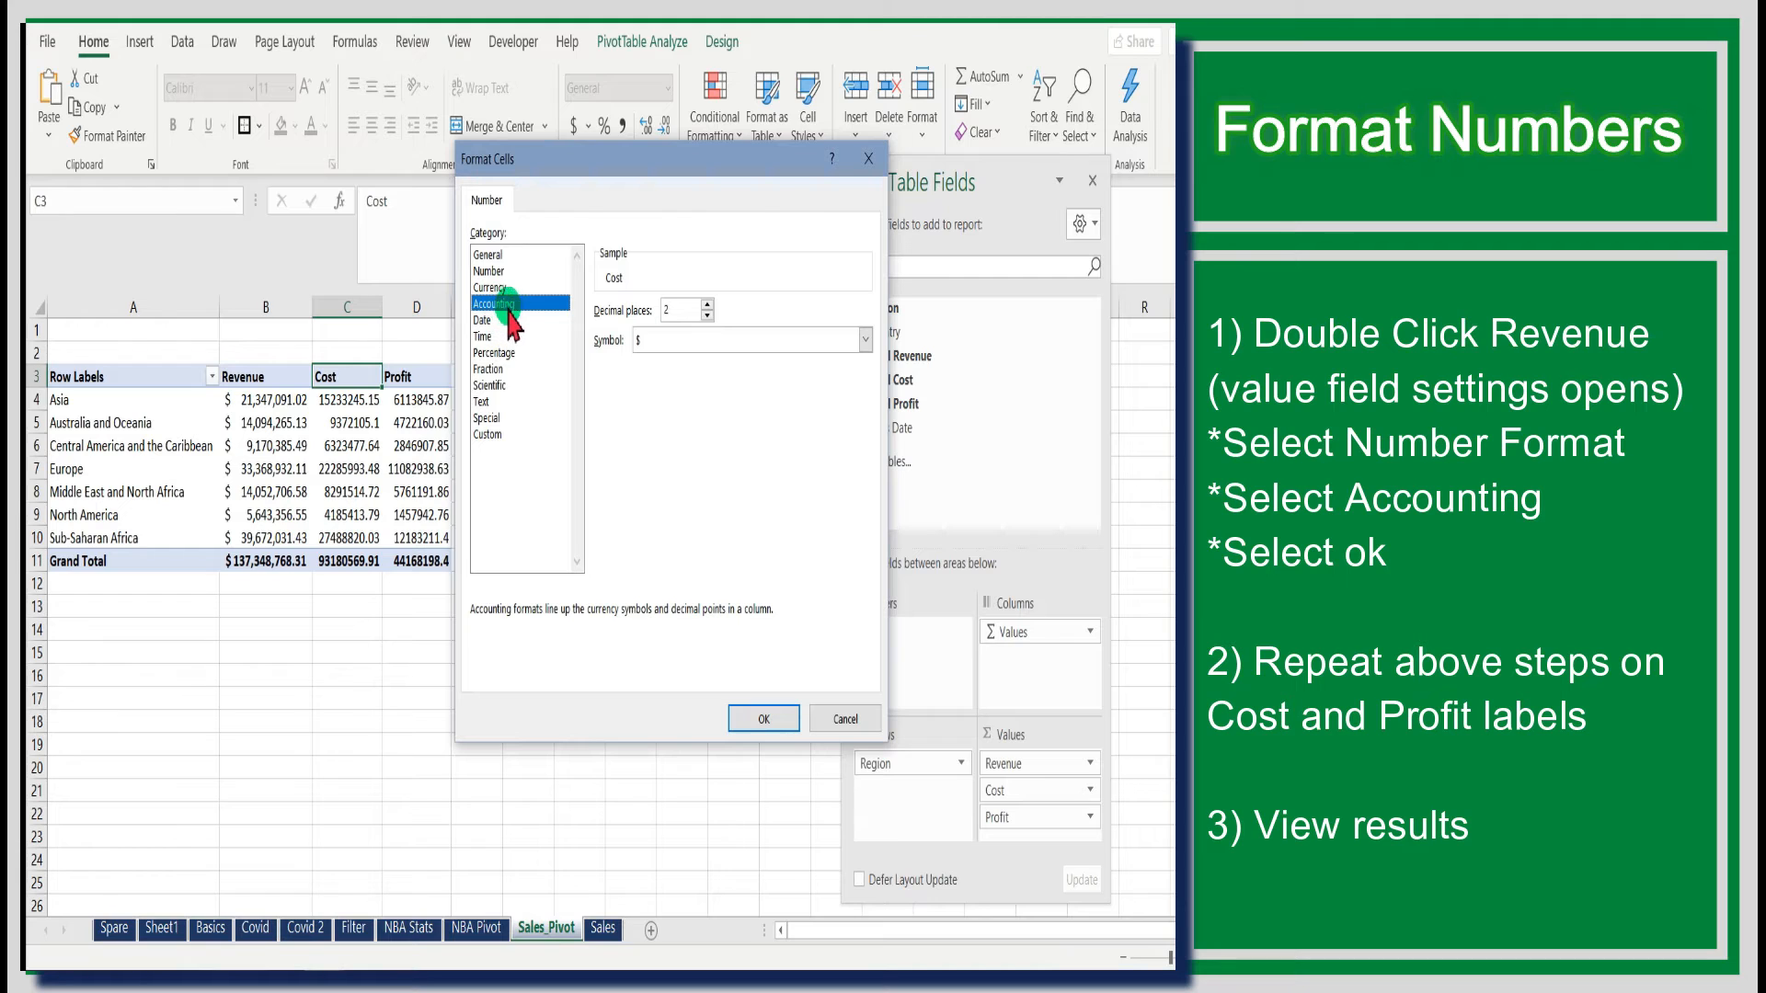
left_click(755, 721)
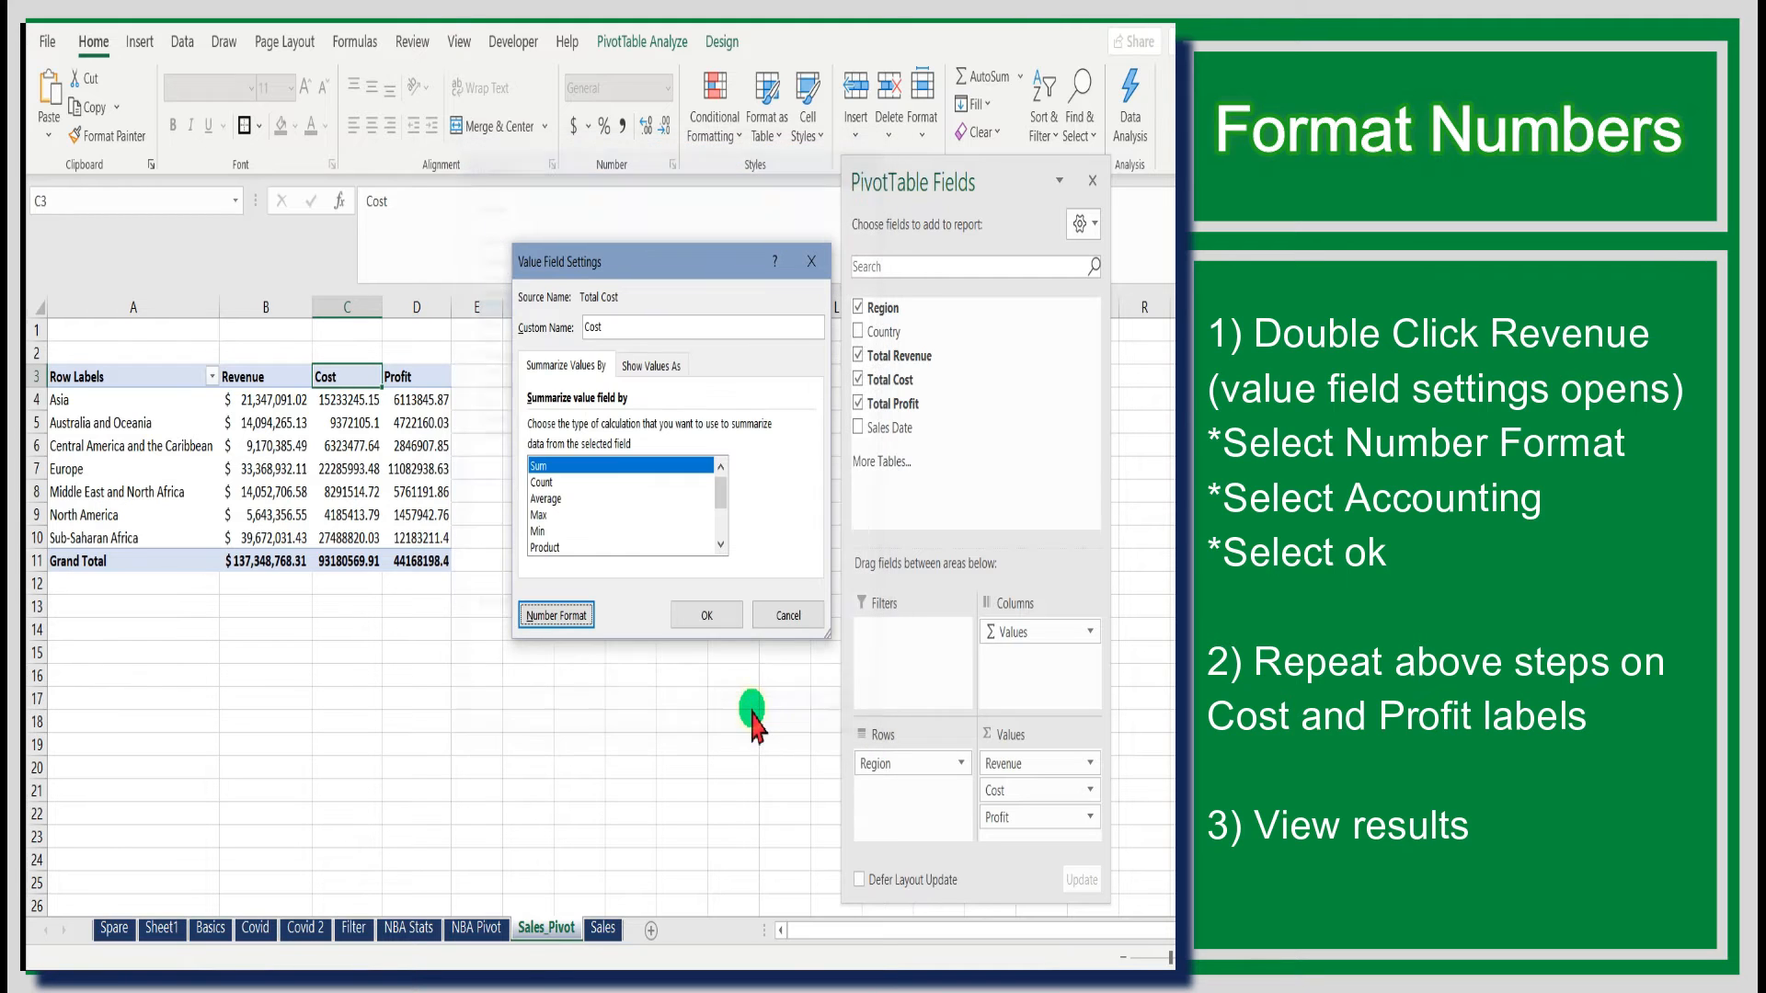
left_click(710, 614)
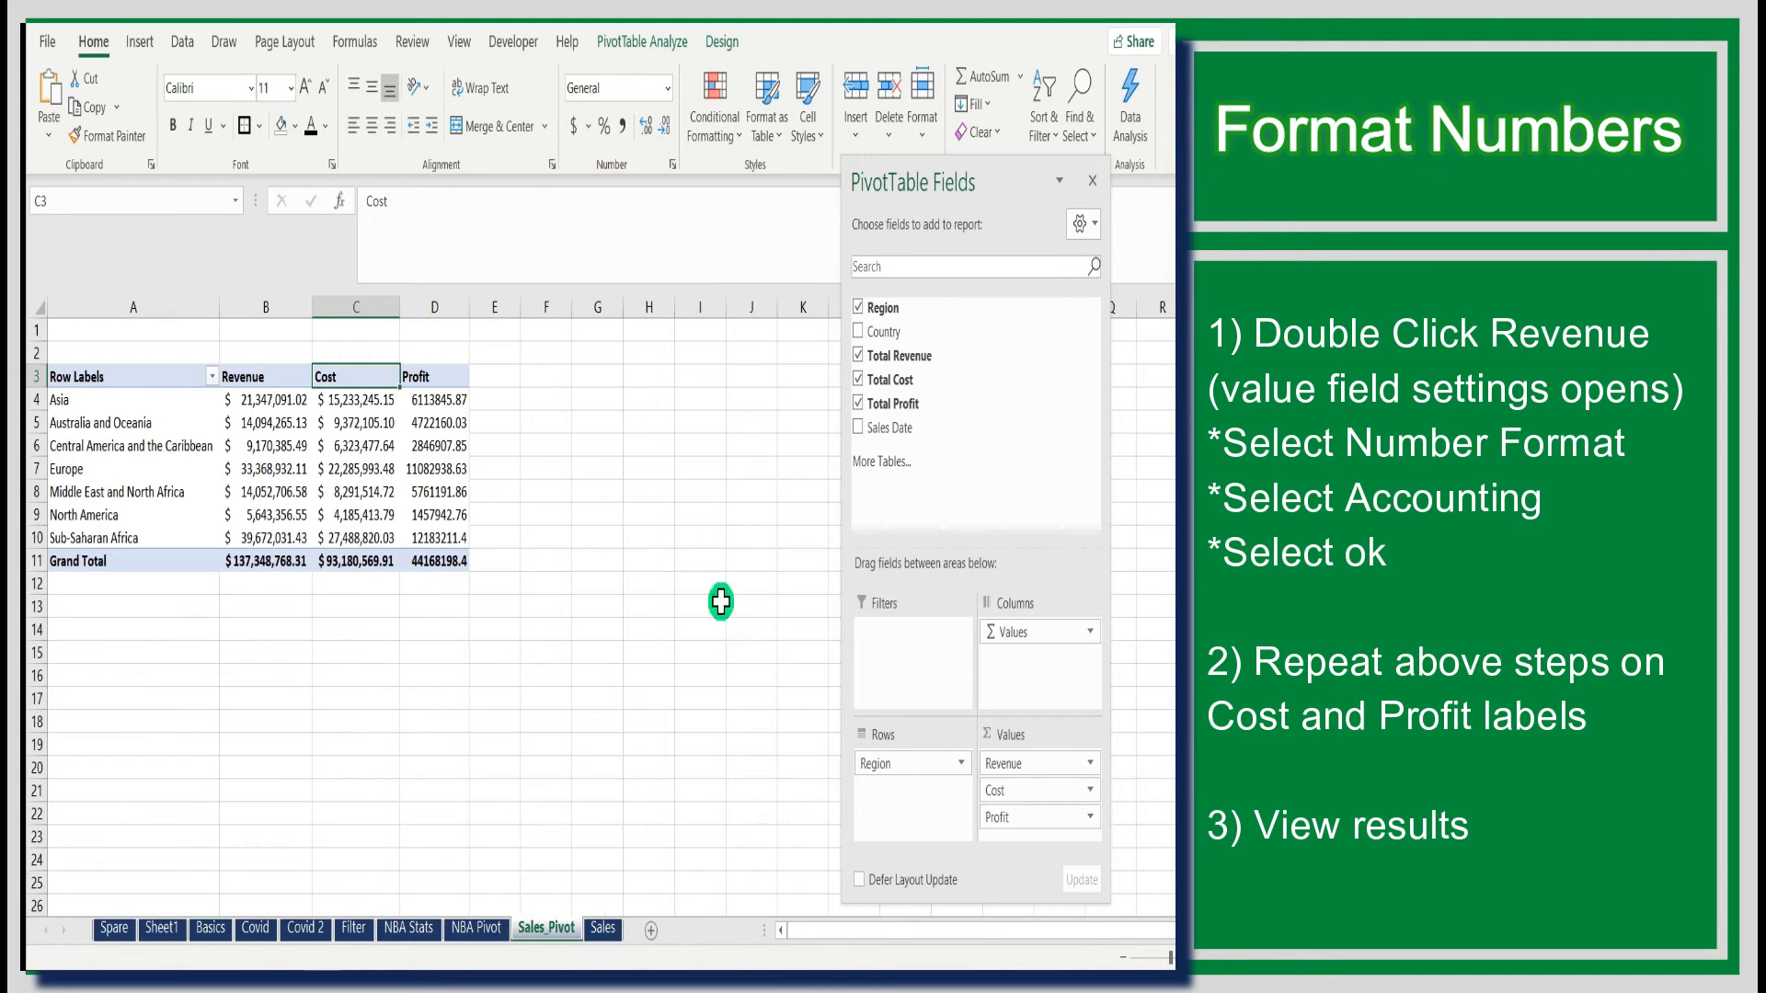
- Apply the Accounting number format to the Profit value field
double_click(444, 377)
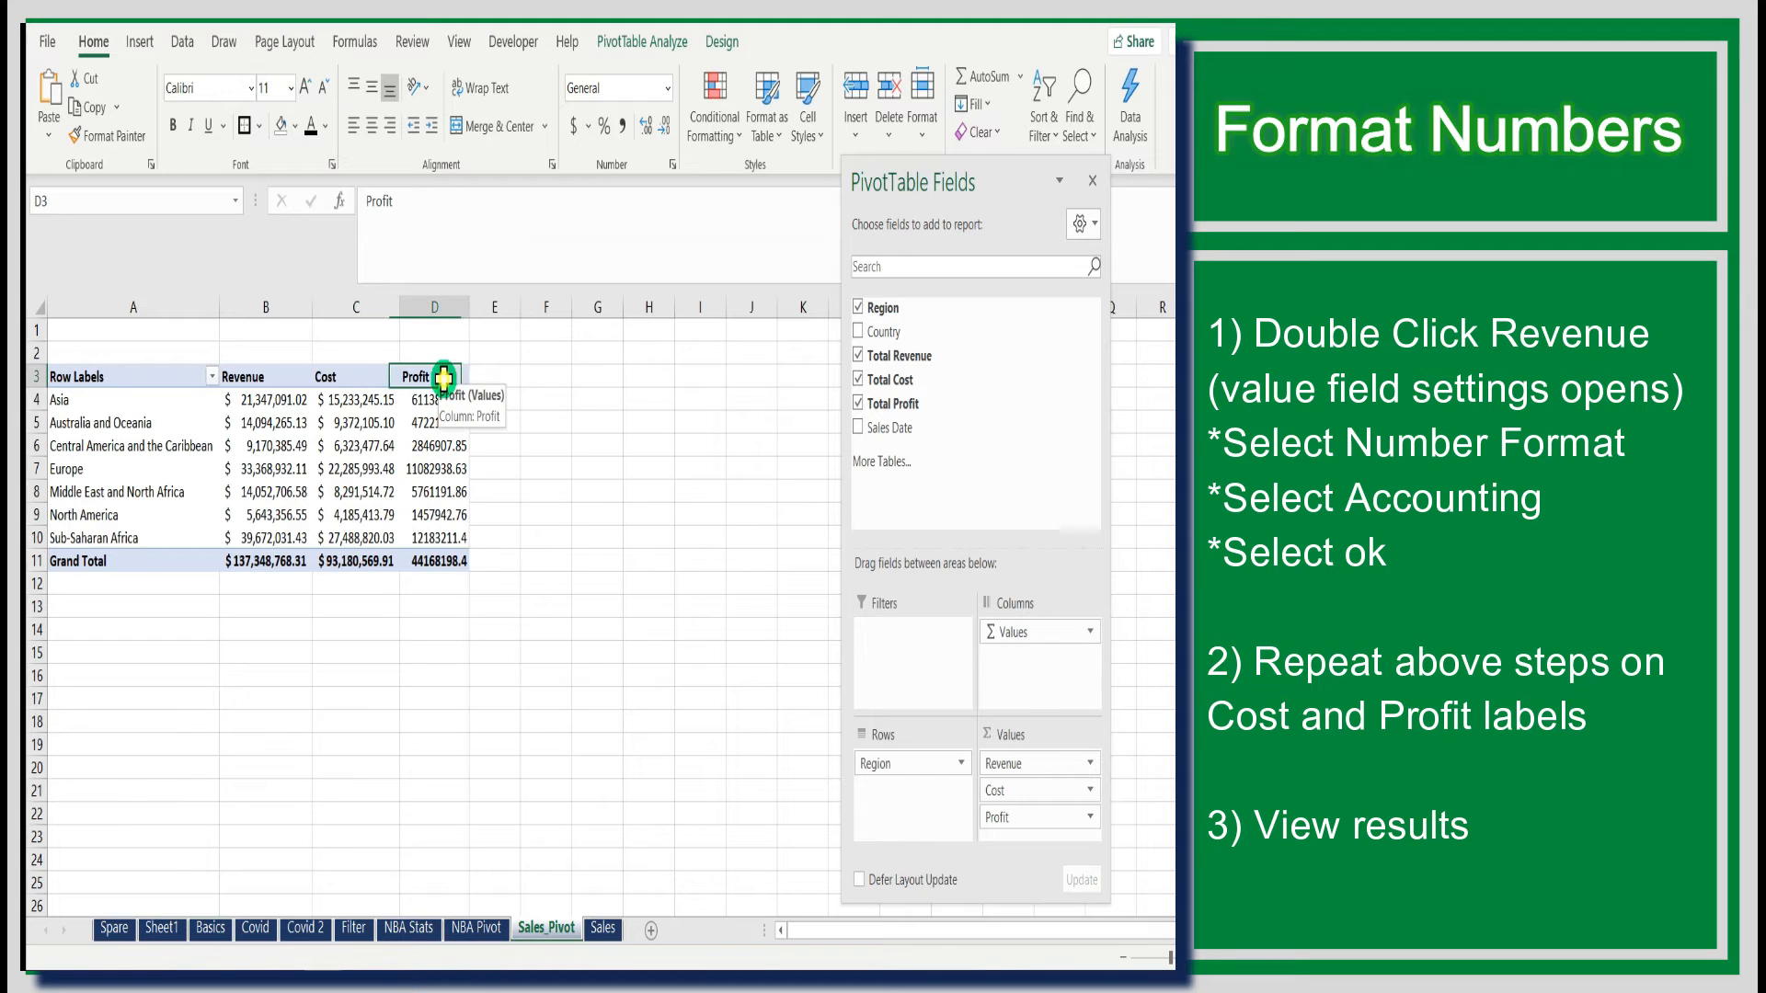
left_click(585, 616)
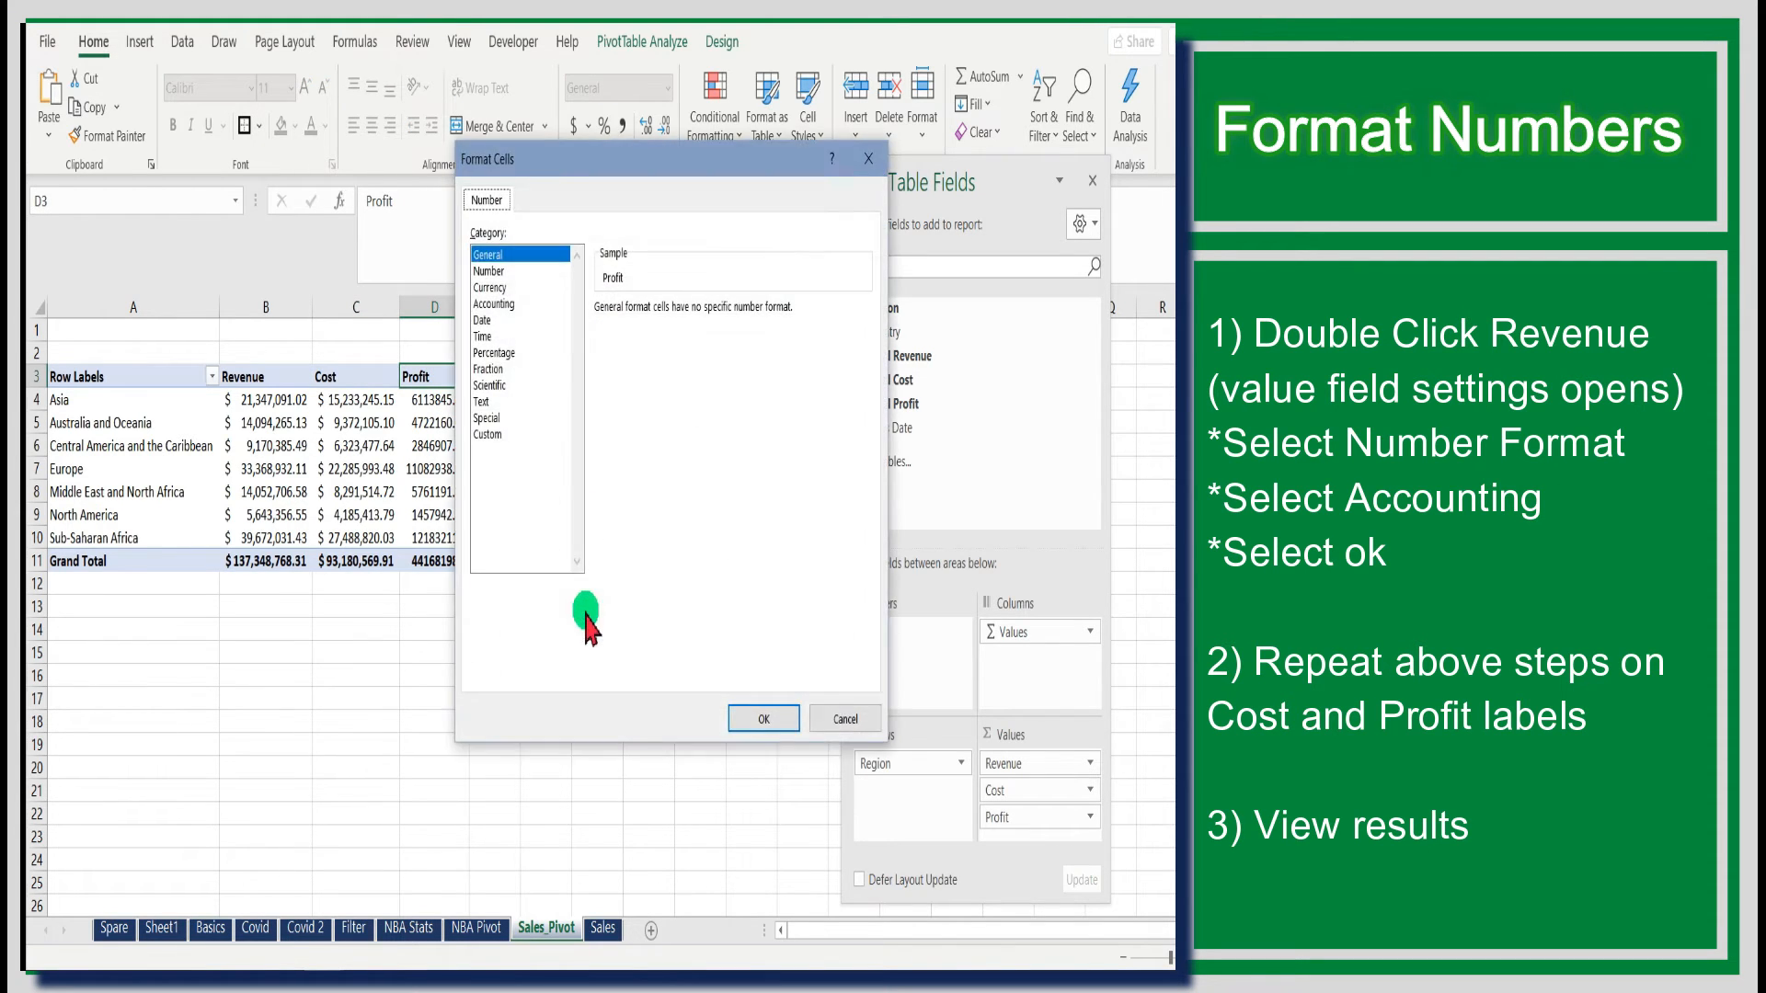
left_click(505, 307)
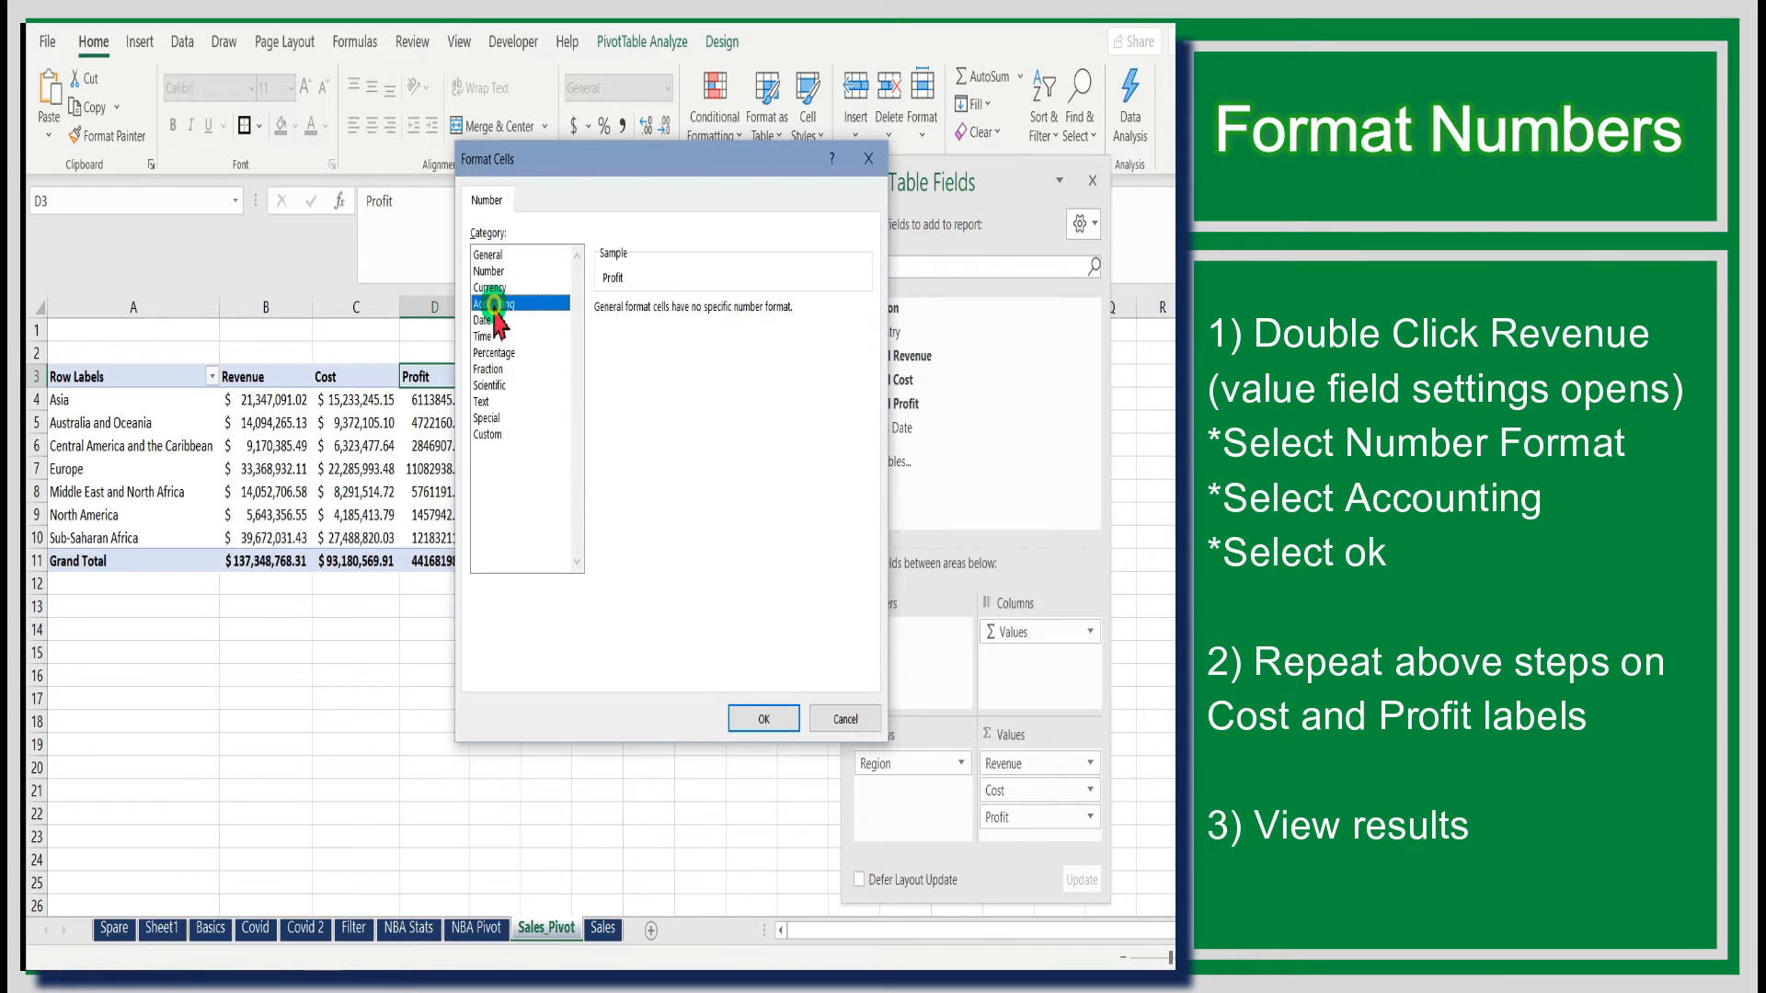
left_click(765, 722)
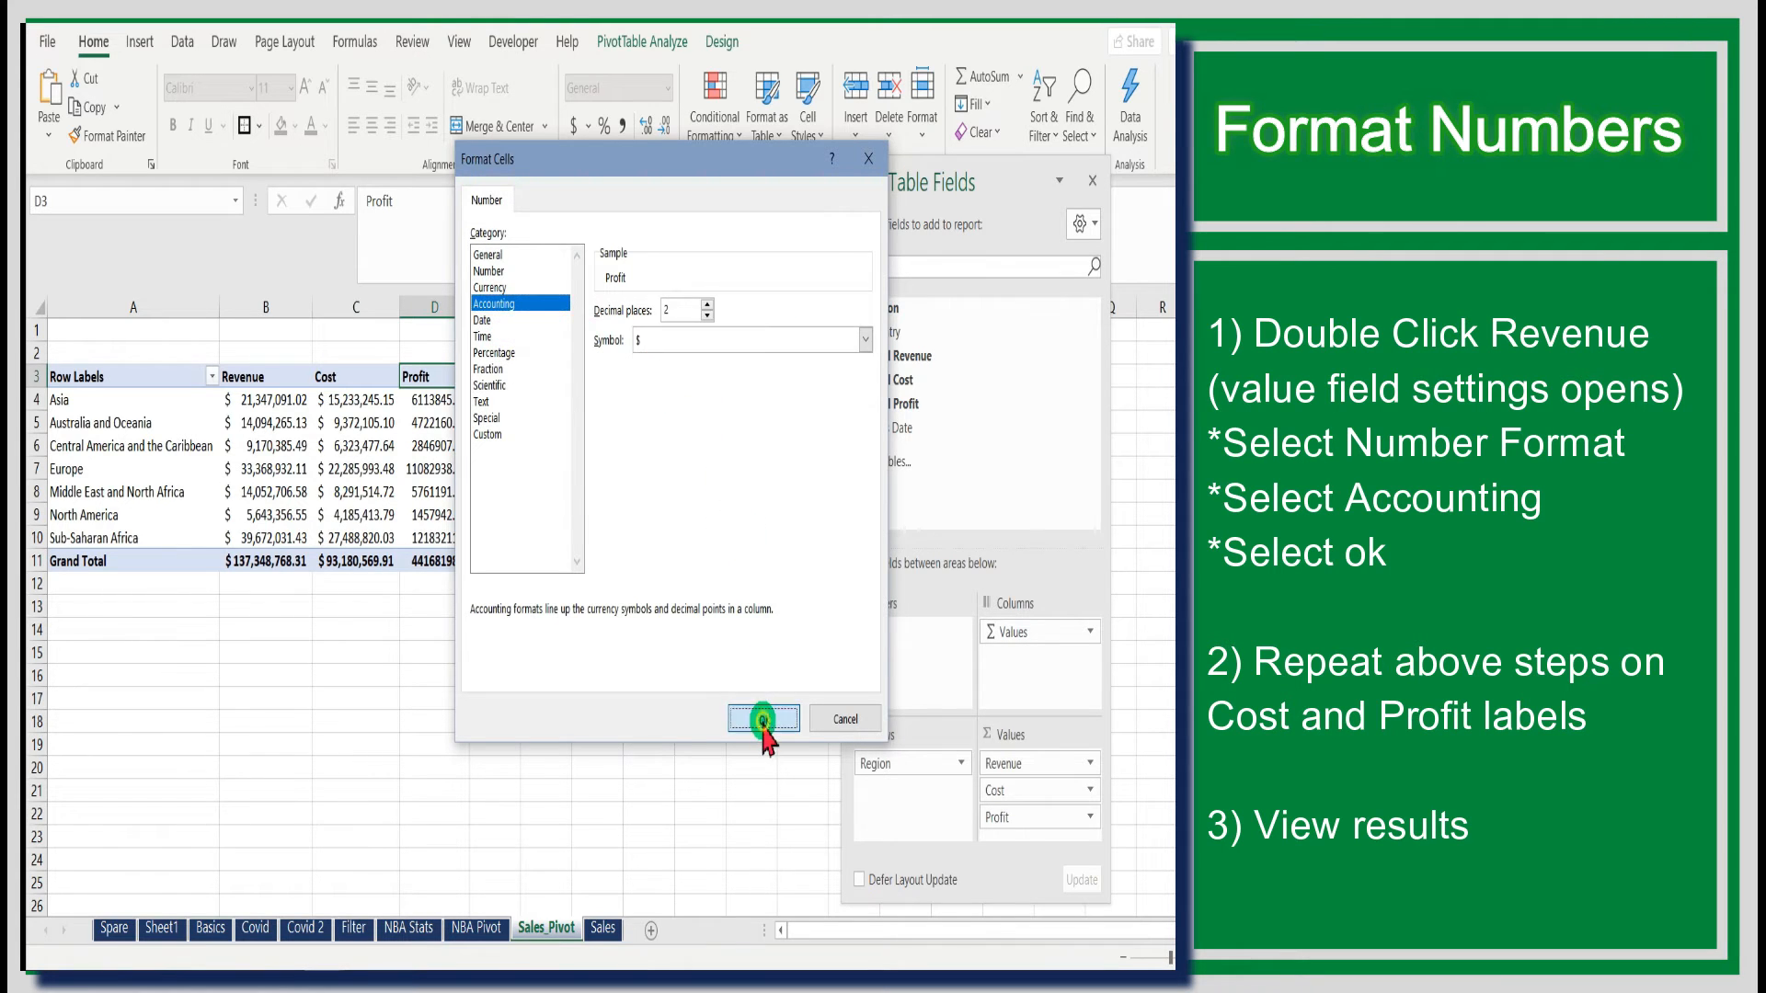
left_click(706, 615)
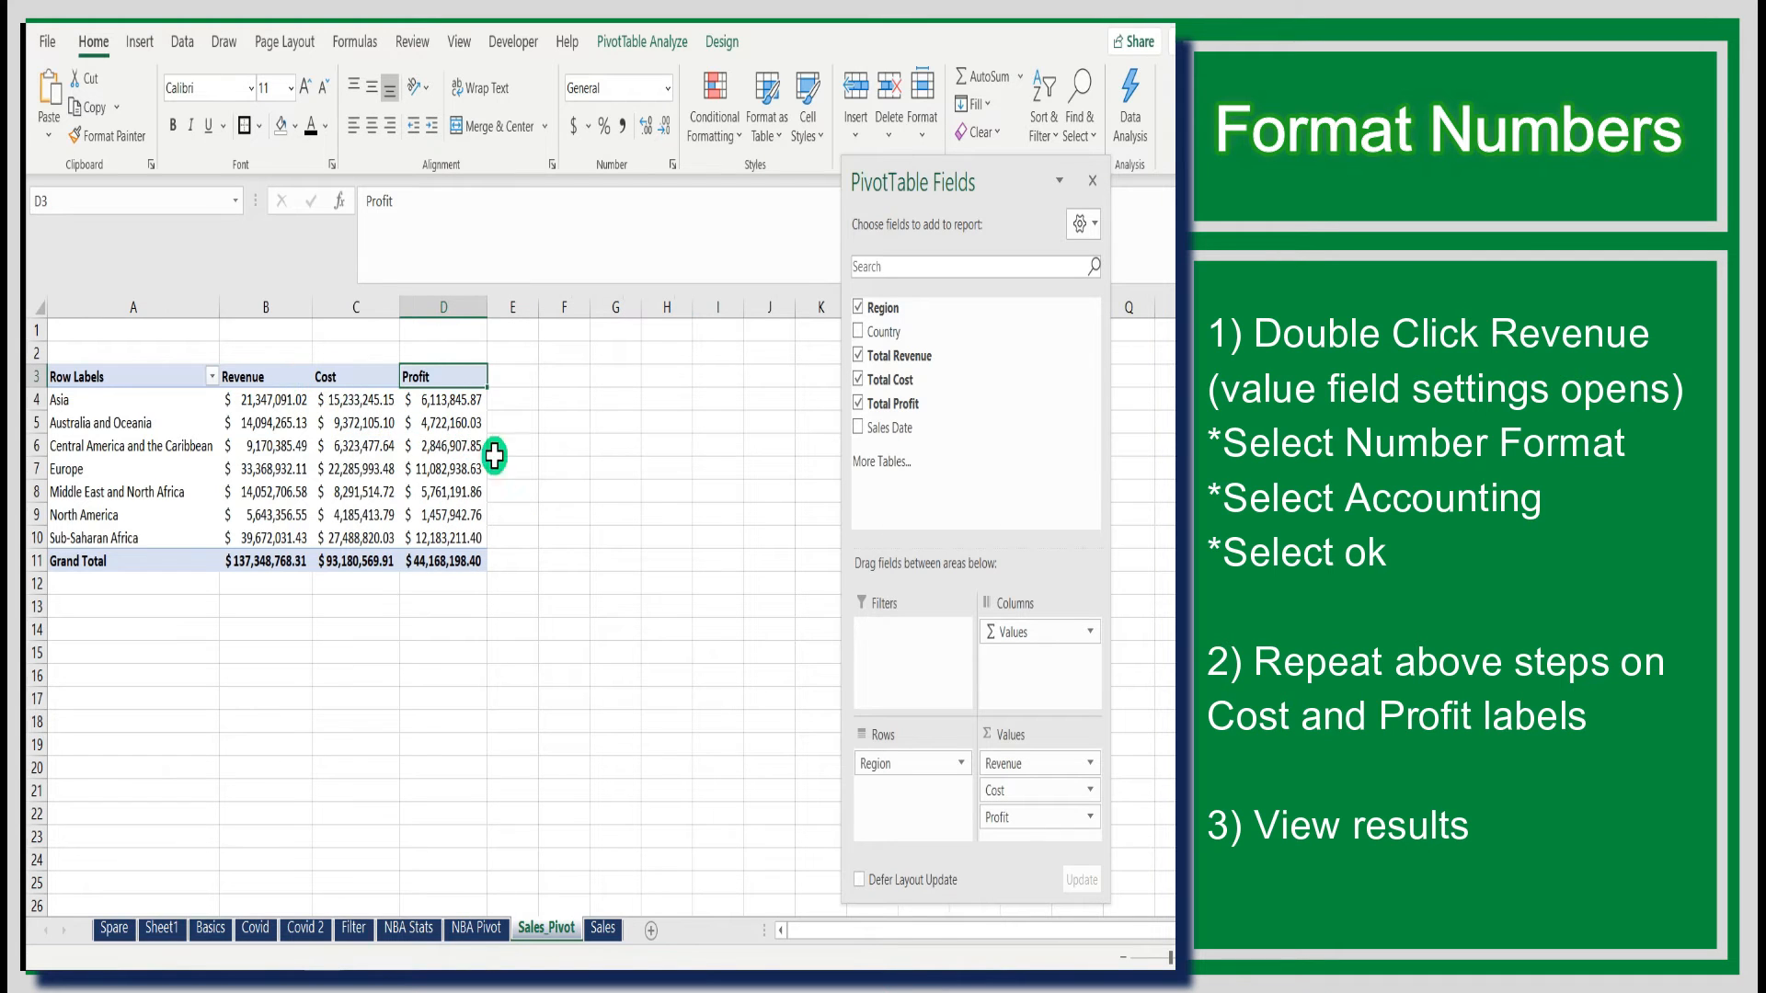
left_click(1091, 766)
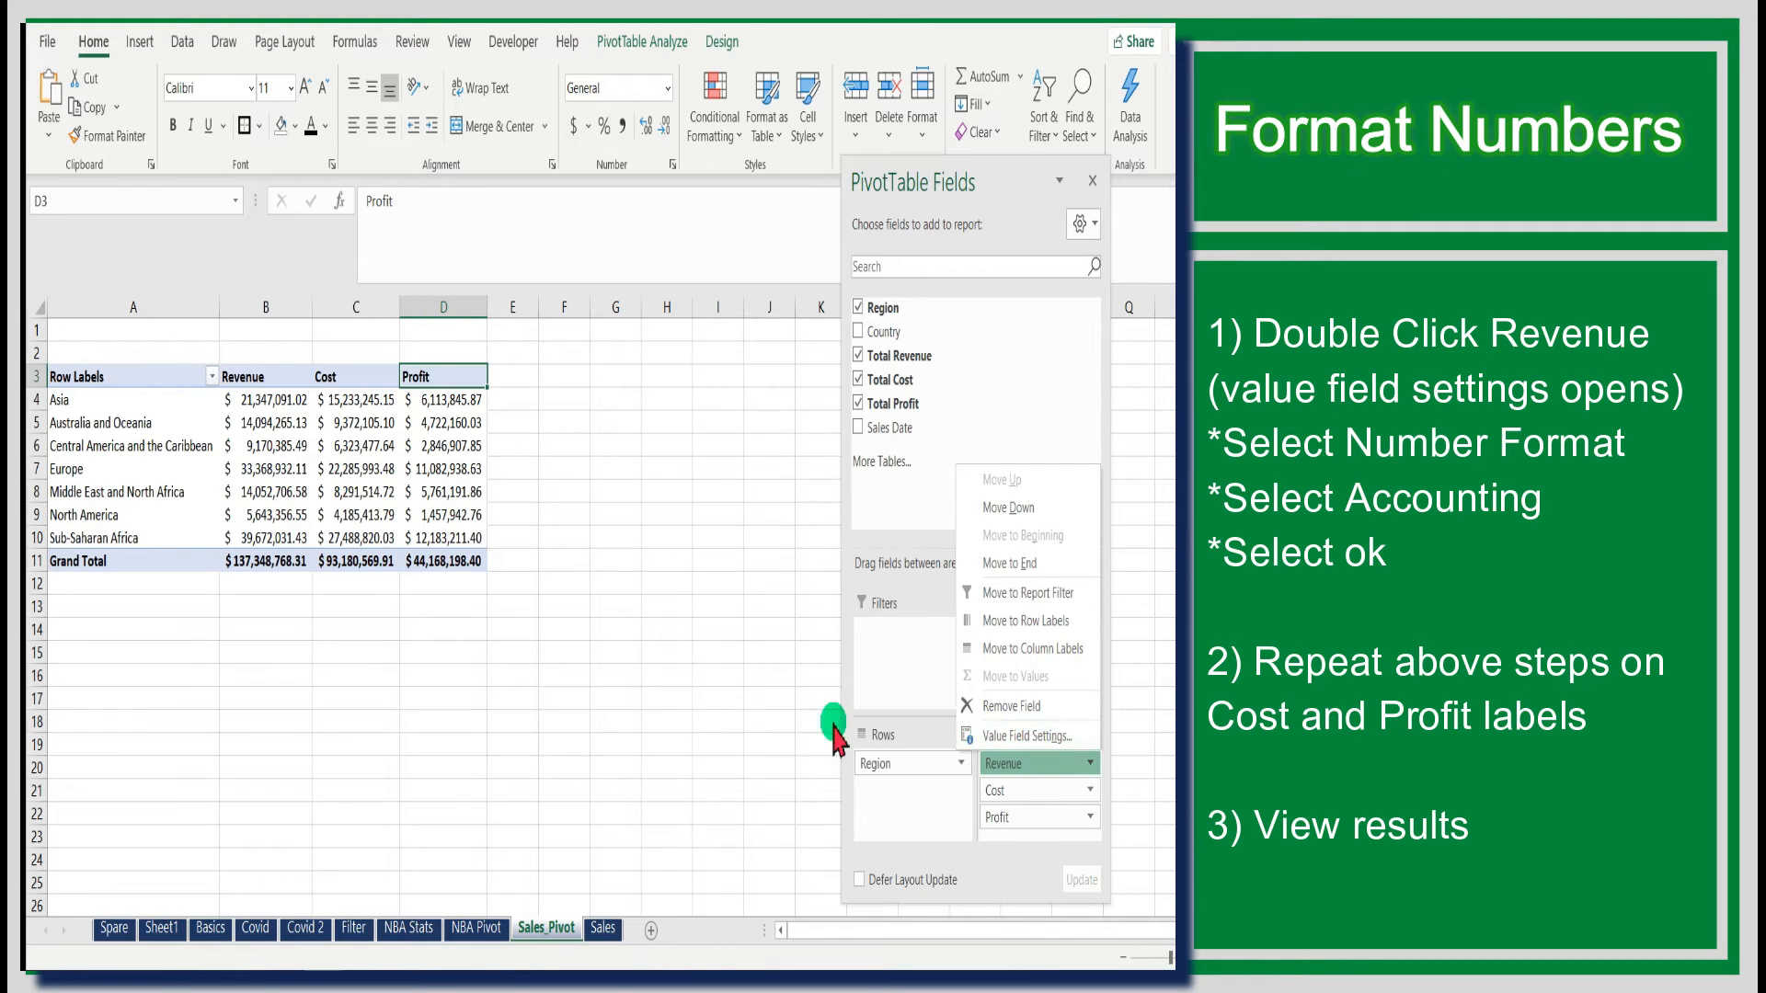
left_click(780, 721)
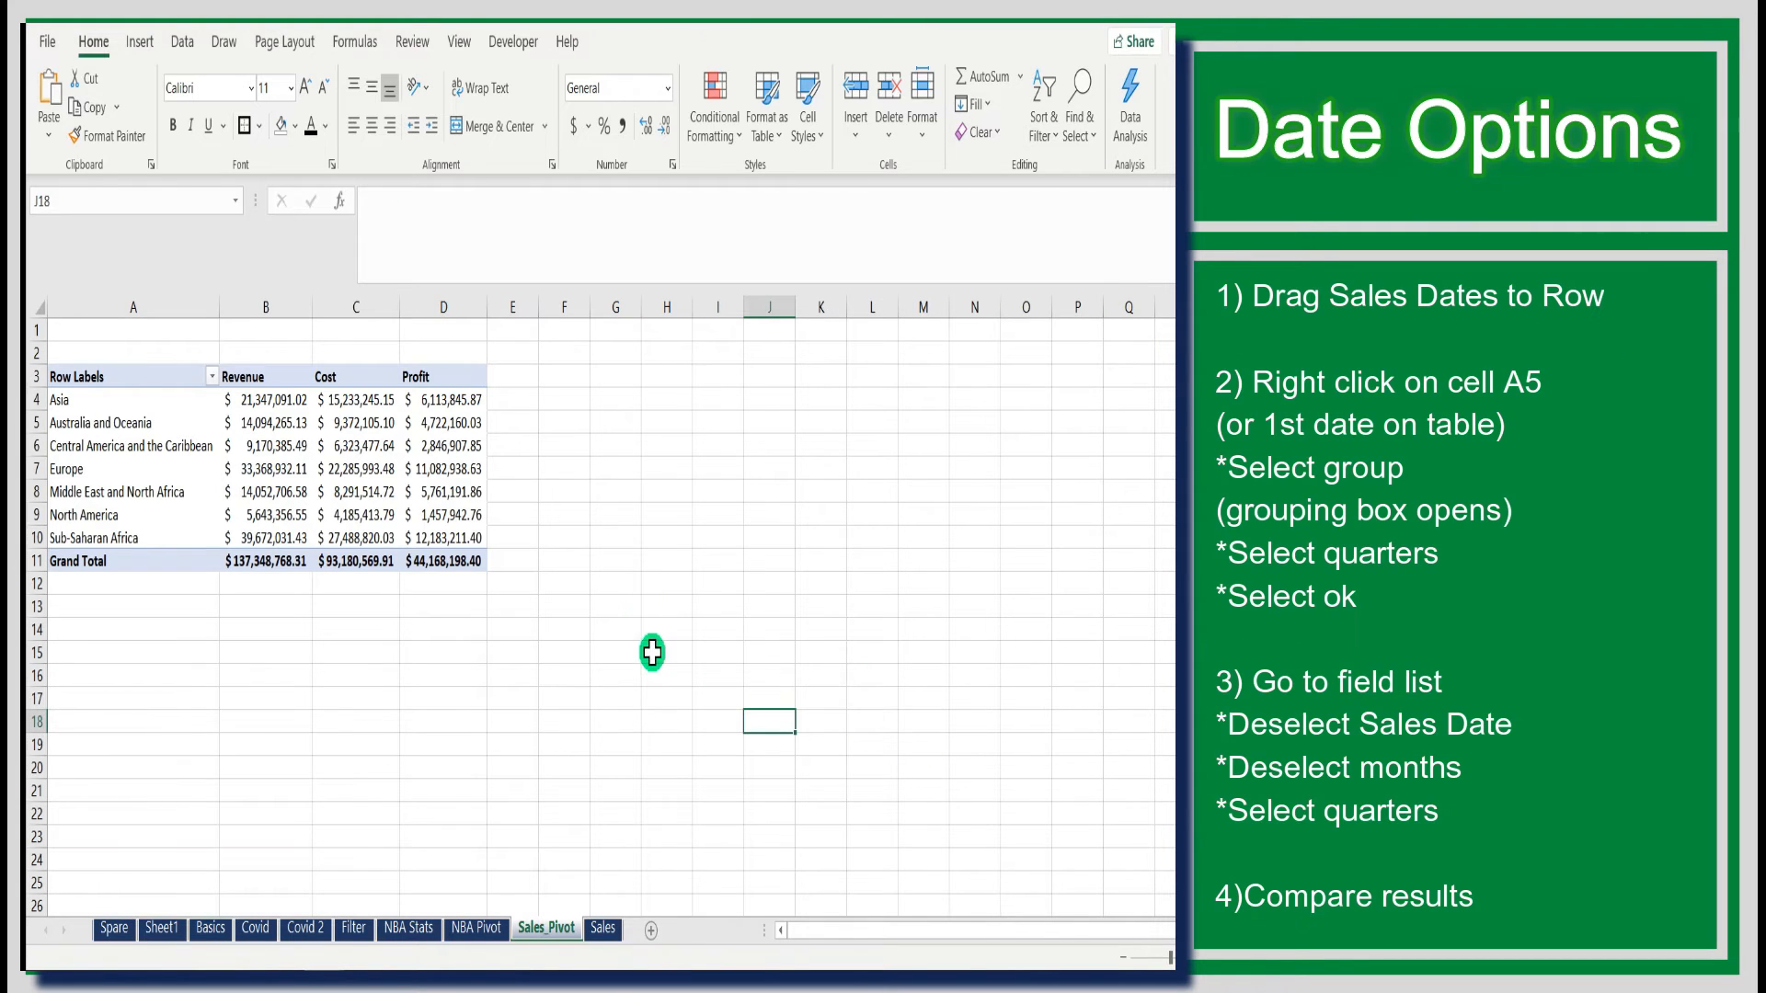
- Add the Sales Date field to the PivotTable rows beneath Region
left_click(189, 376)
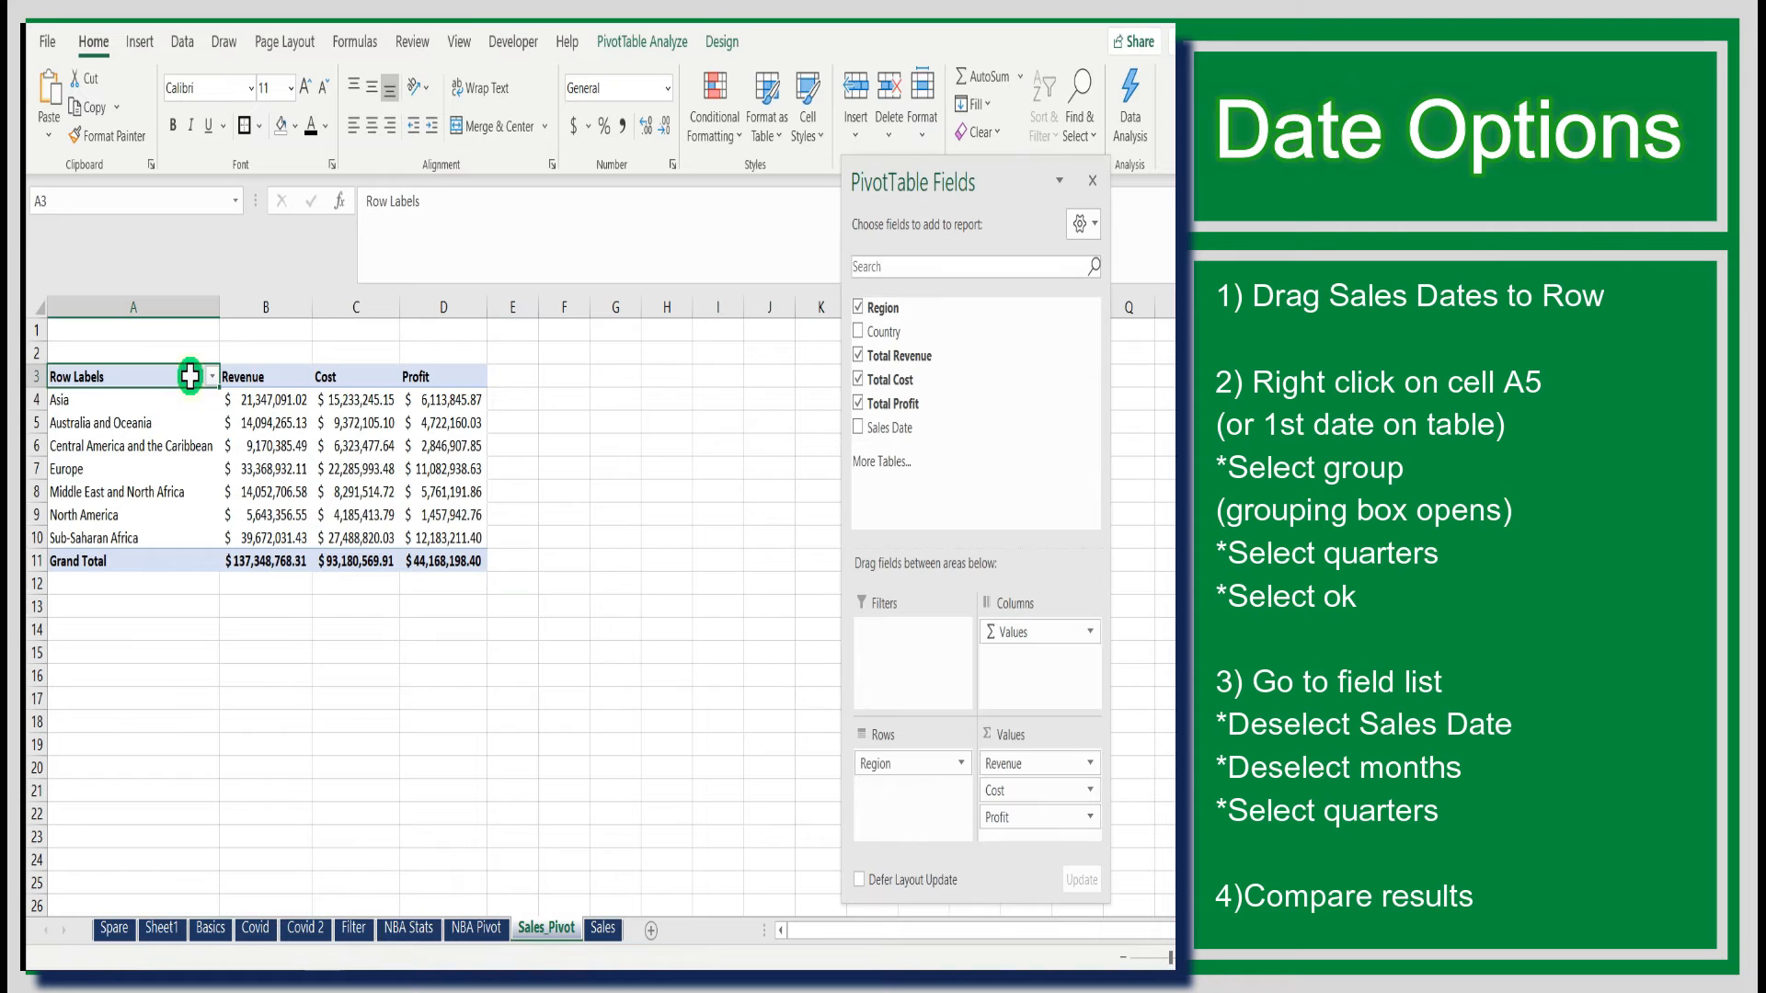
left_click_drag(860, 439, 892, 805)
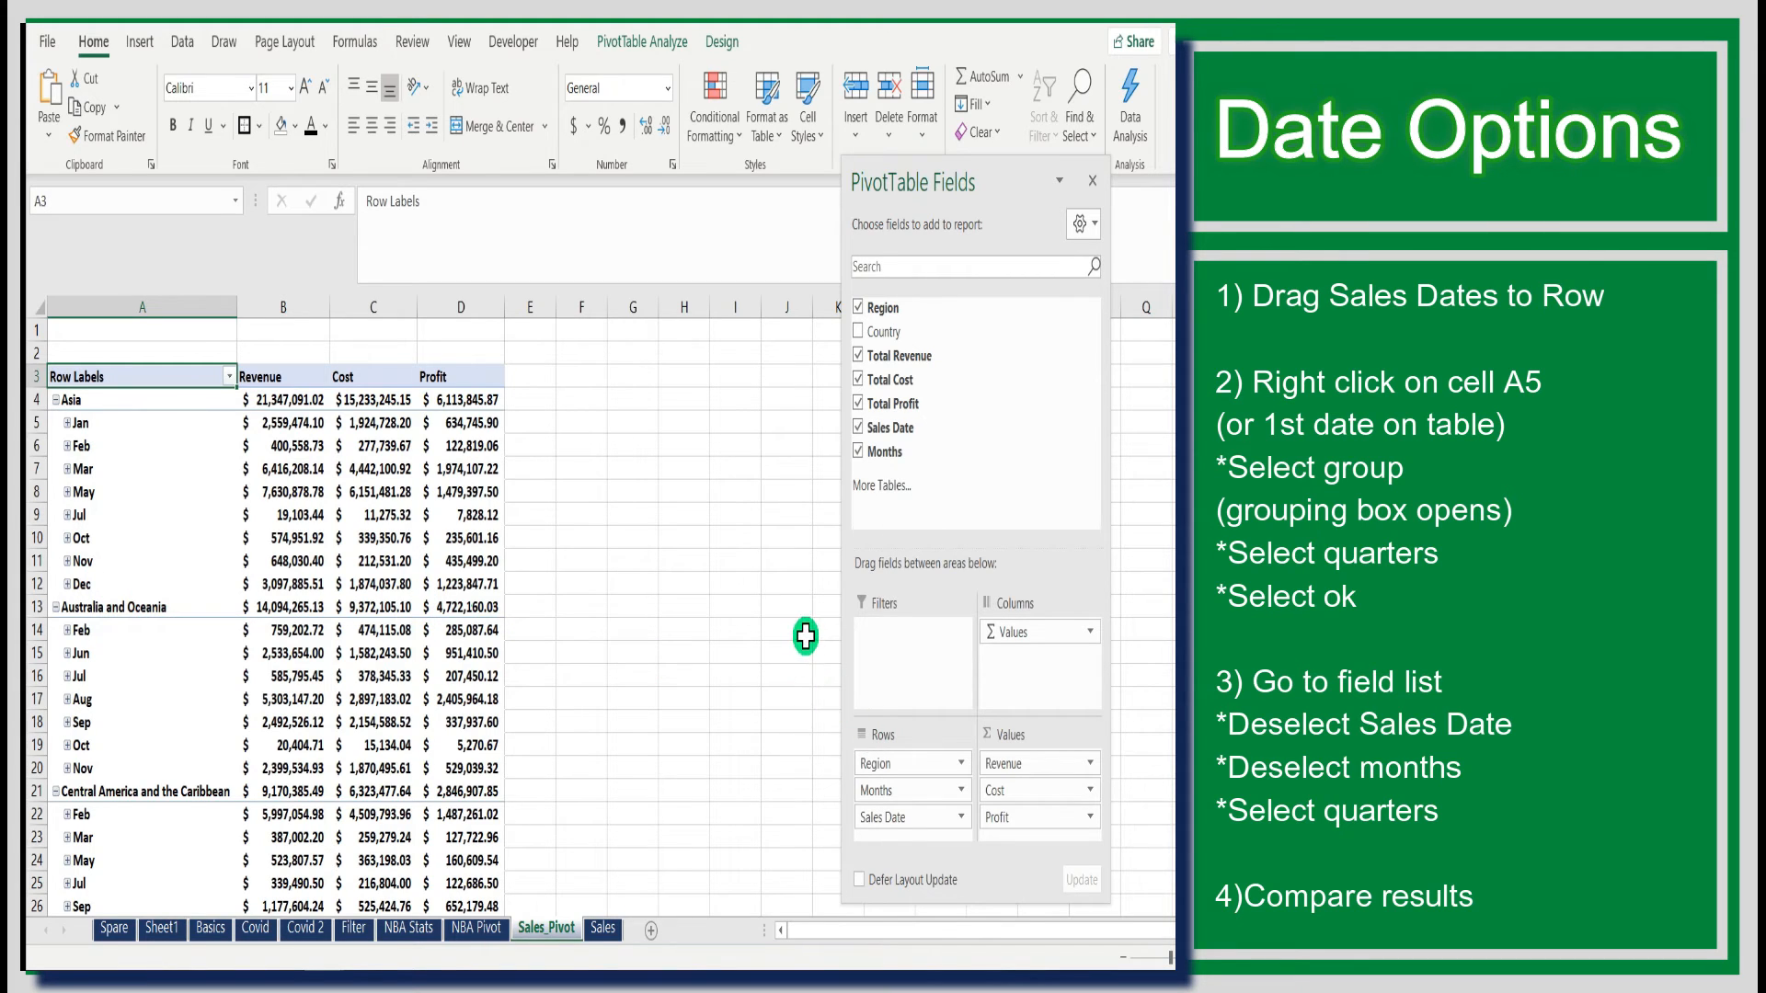
- Group the first date row's dates by Quarters in addition to Days and Months
left_click(131, 426)
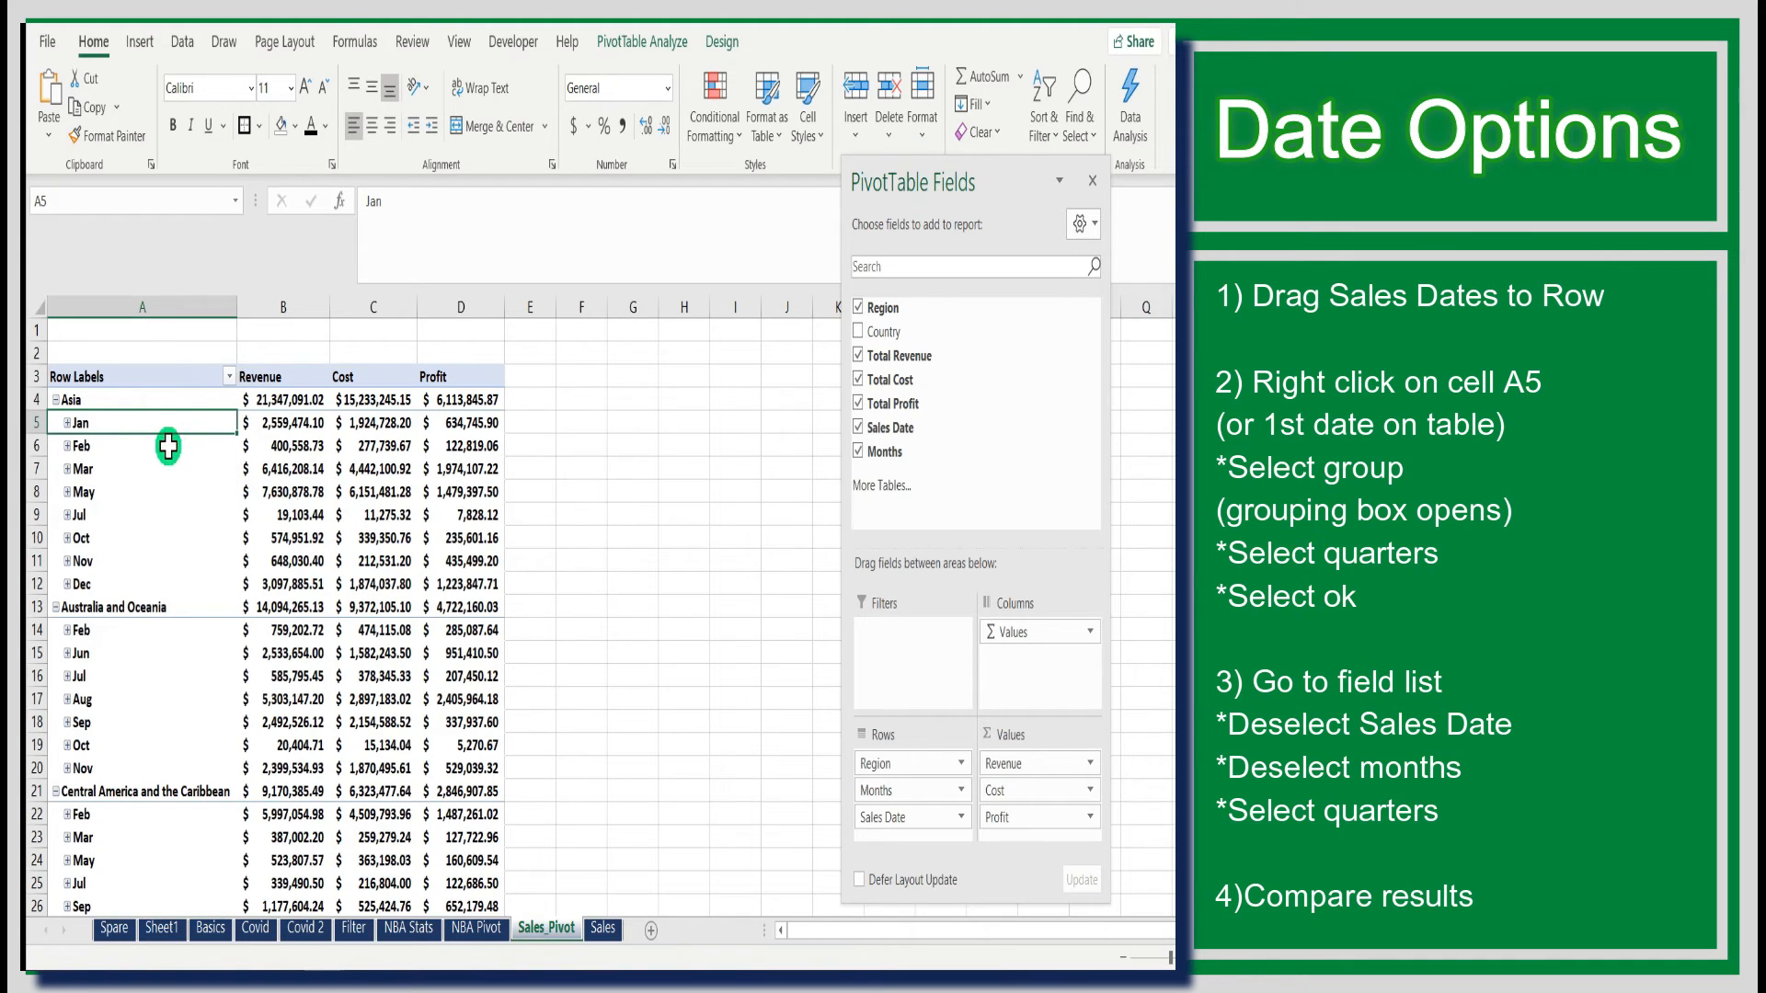
right_click(170, 421)
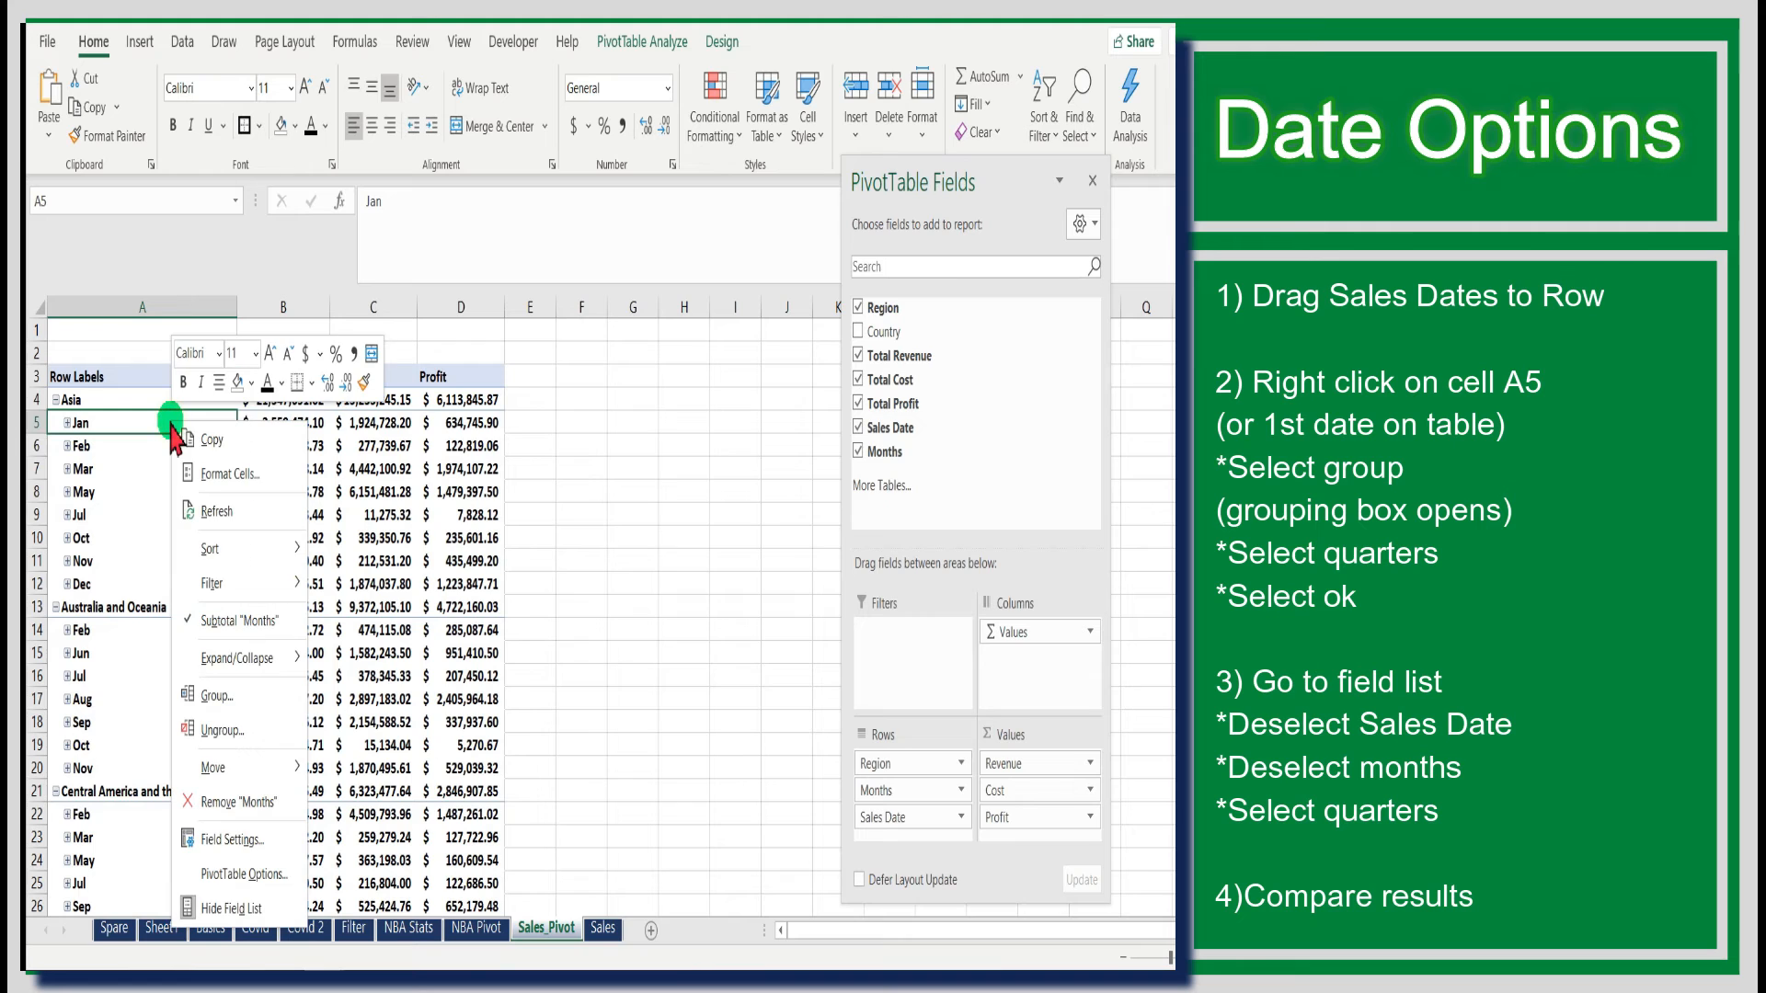
left_click(221, 697)
left_click_drag(237, 541, 631, 273)
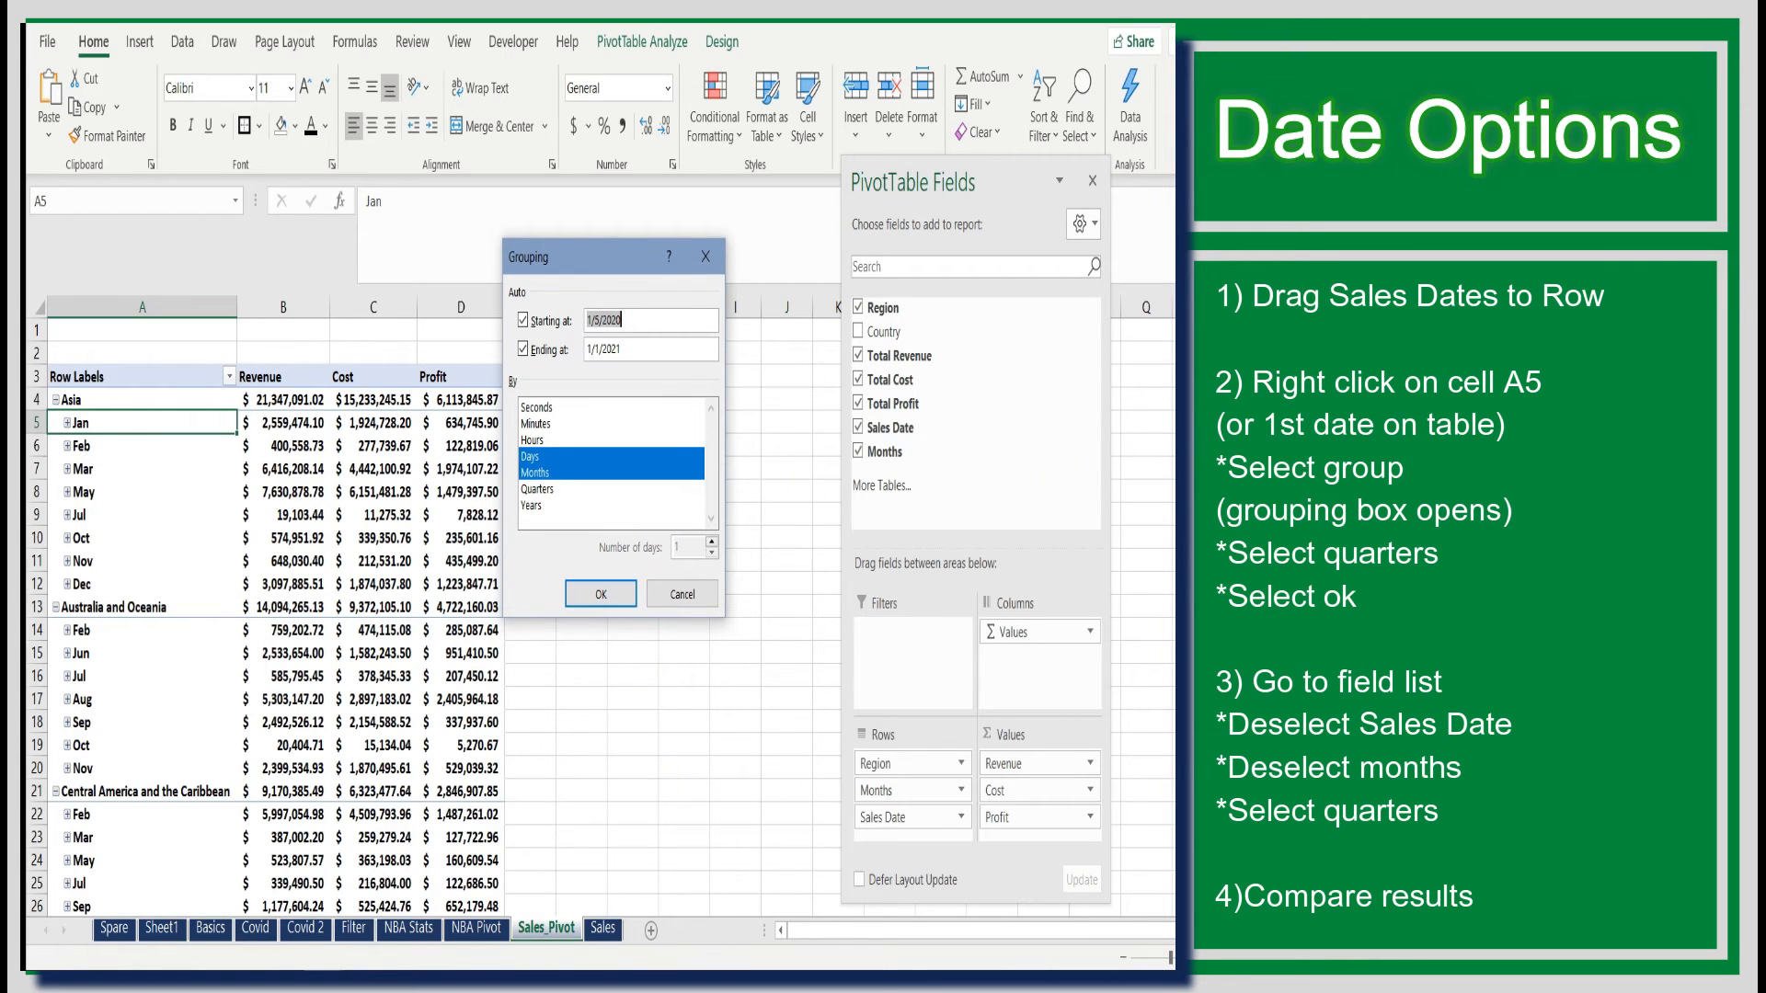
left_click(536, 489)
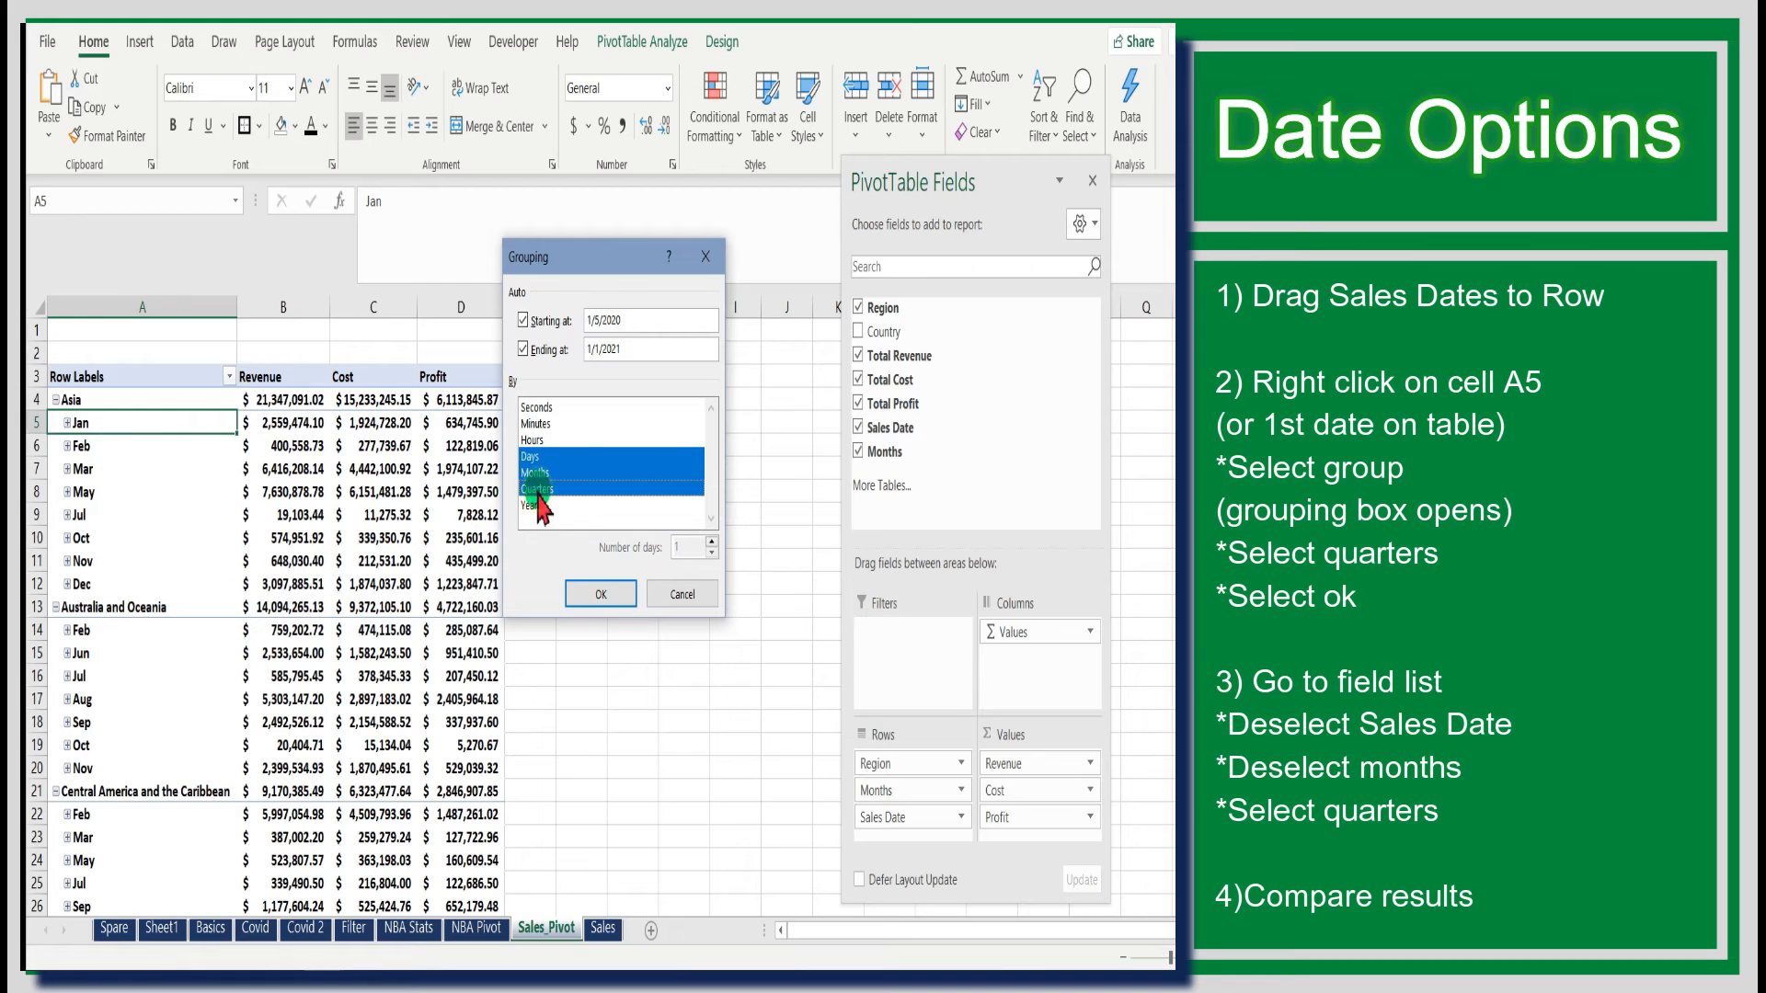
left_click(583, 585)
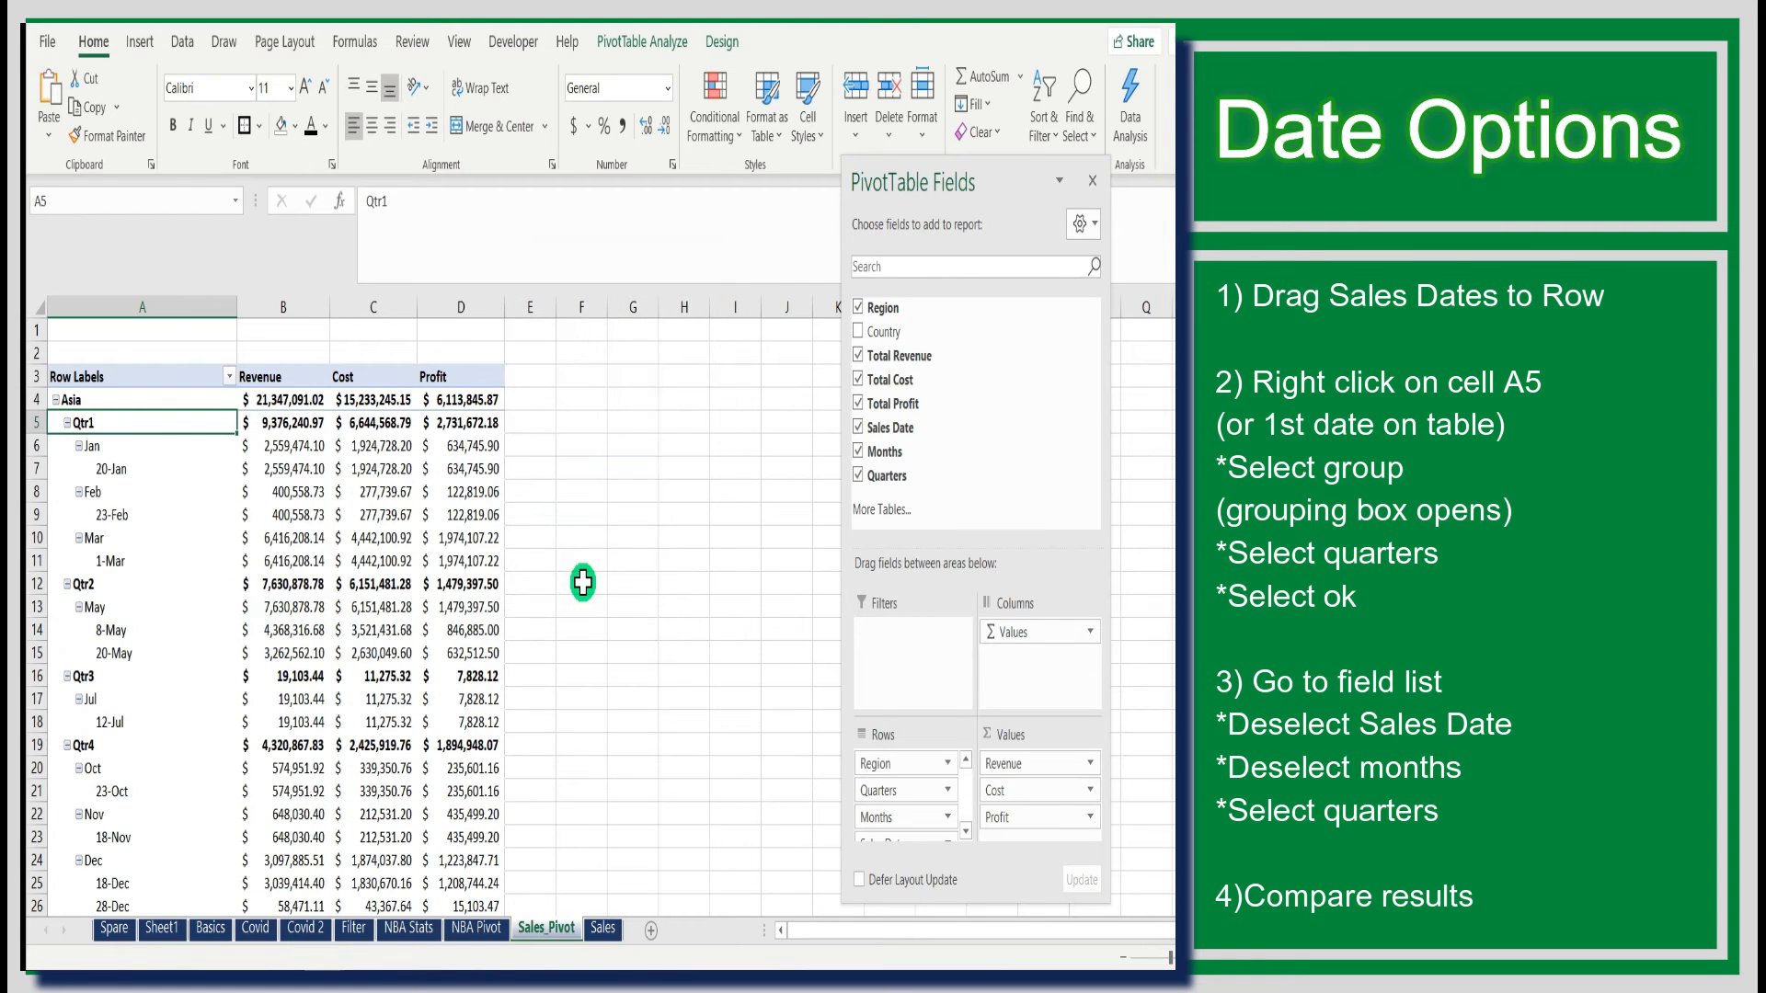
scroll(958, 788, "down", 1)
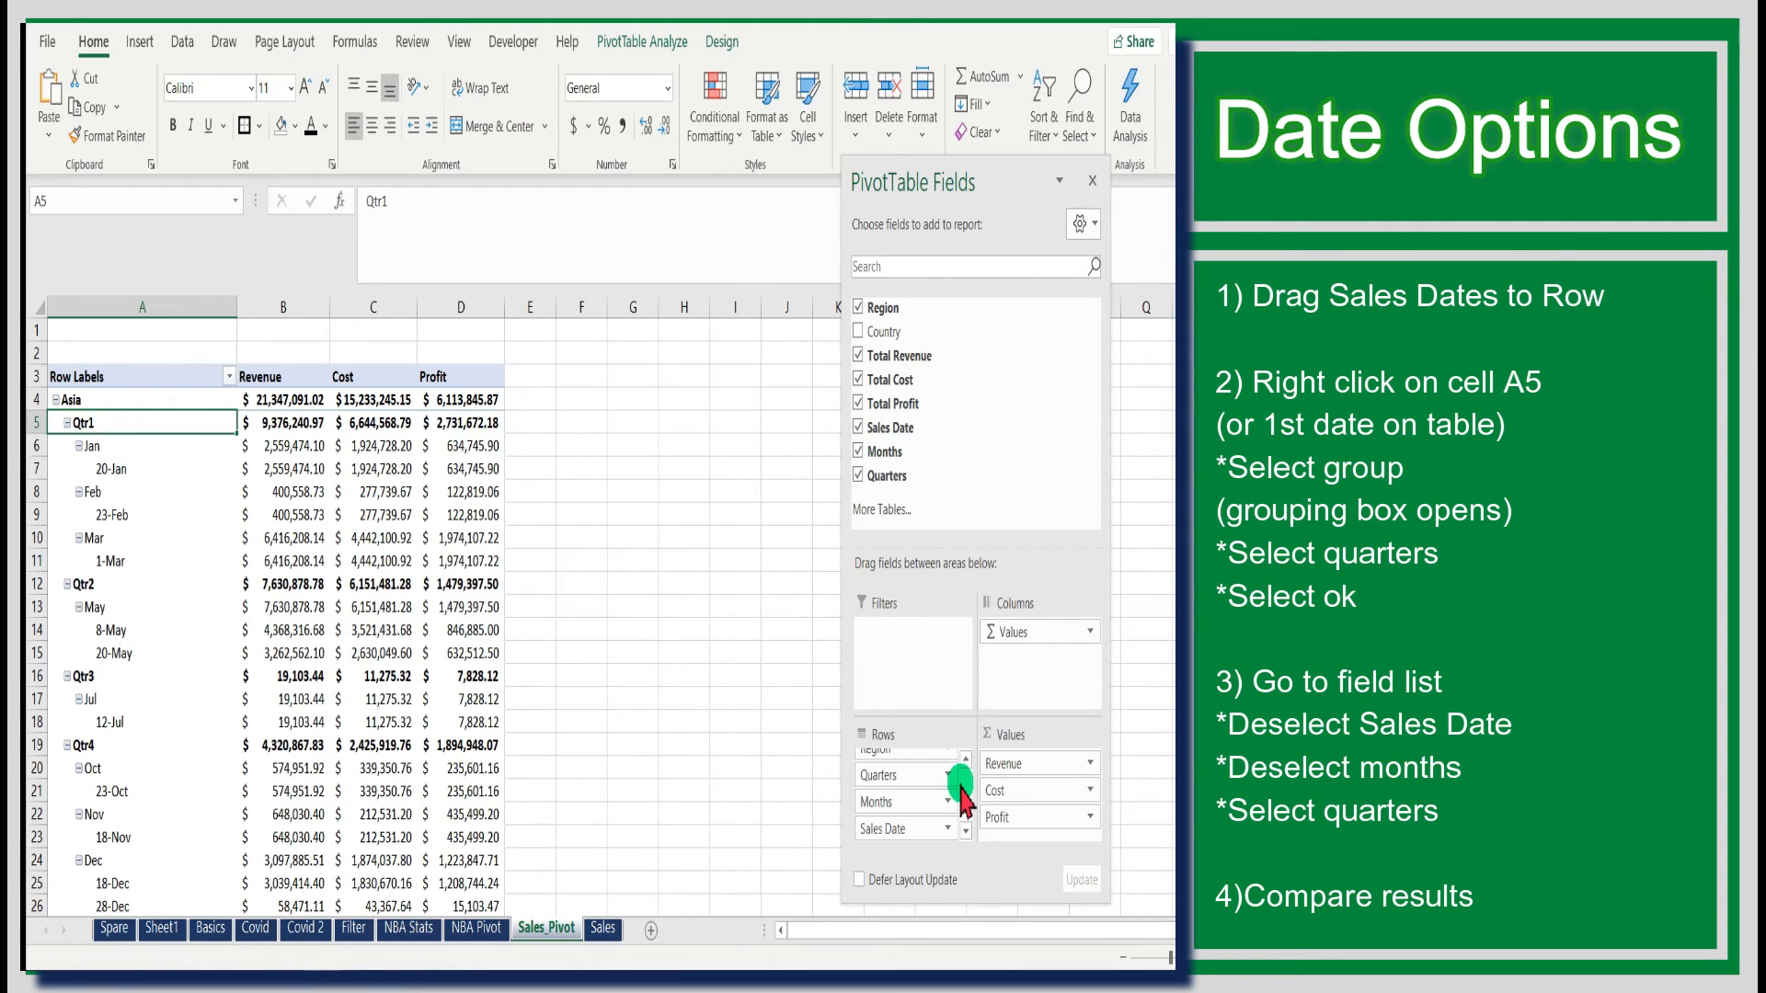
- Remove the Months and Sales Date fields from the PivotTable rows, leaving Quarters beneath Region
left_click(947, 802)
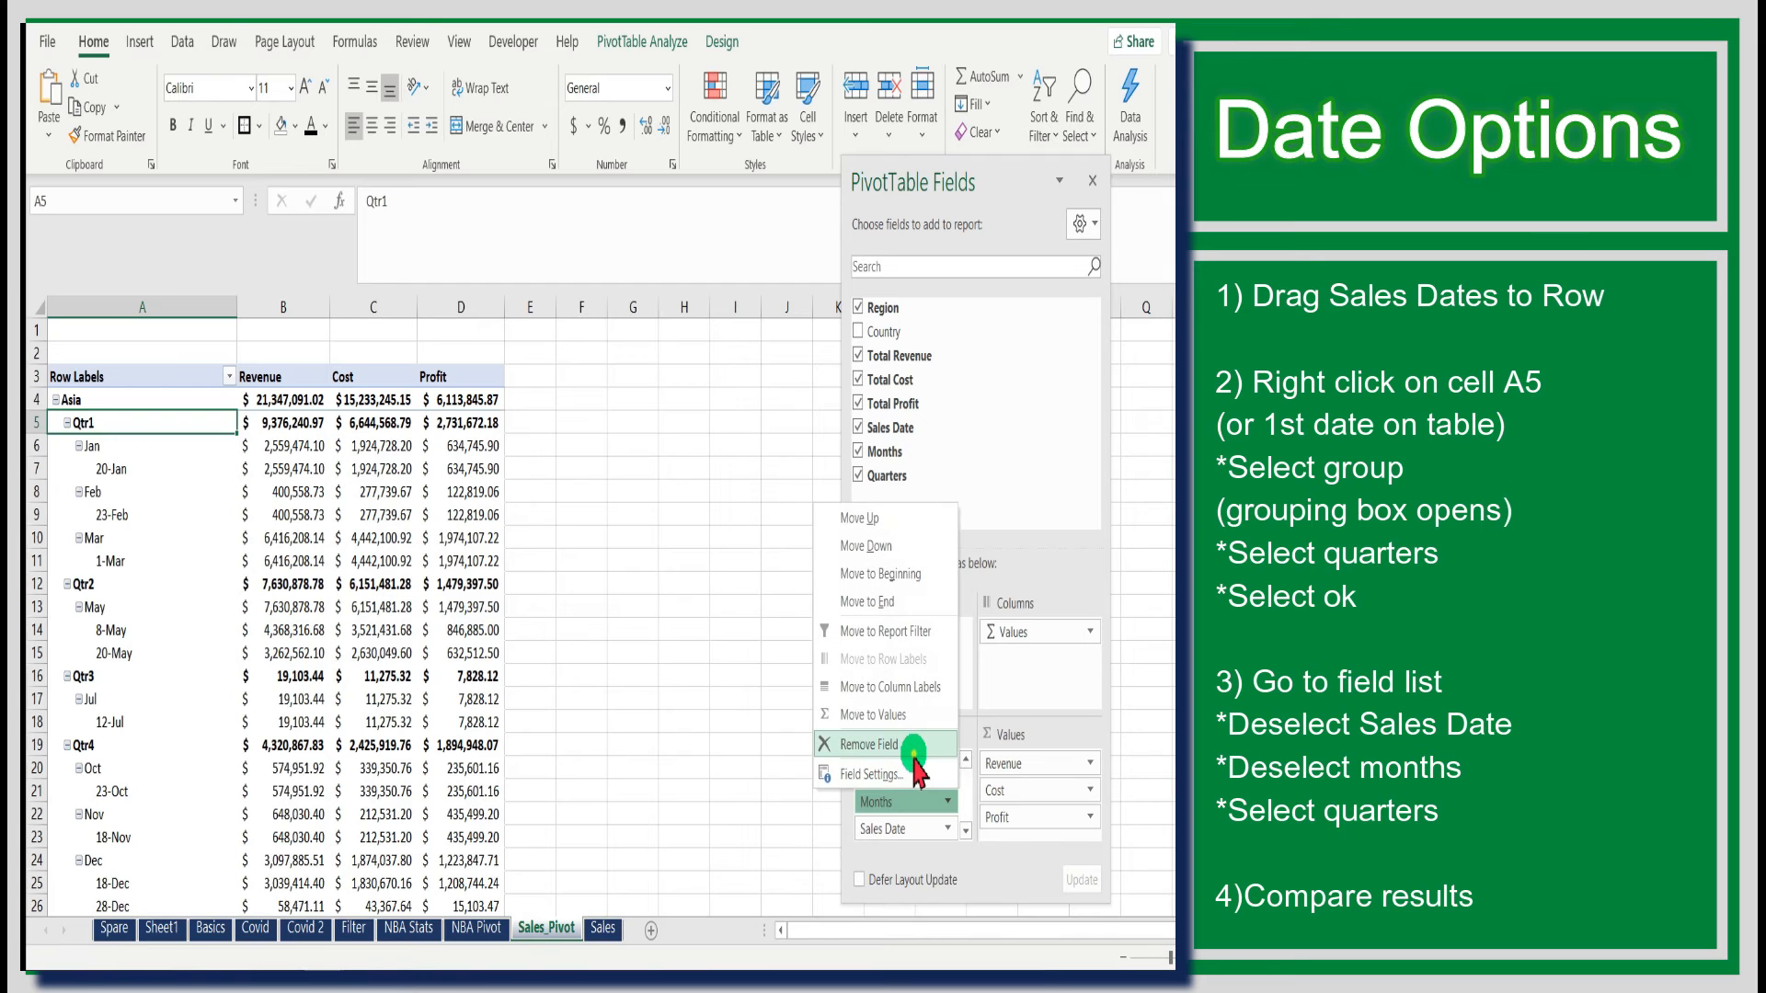
left_click(913, 753)
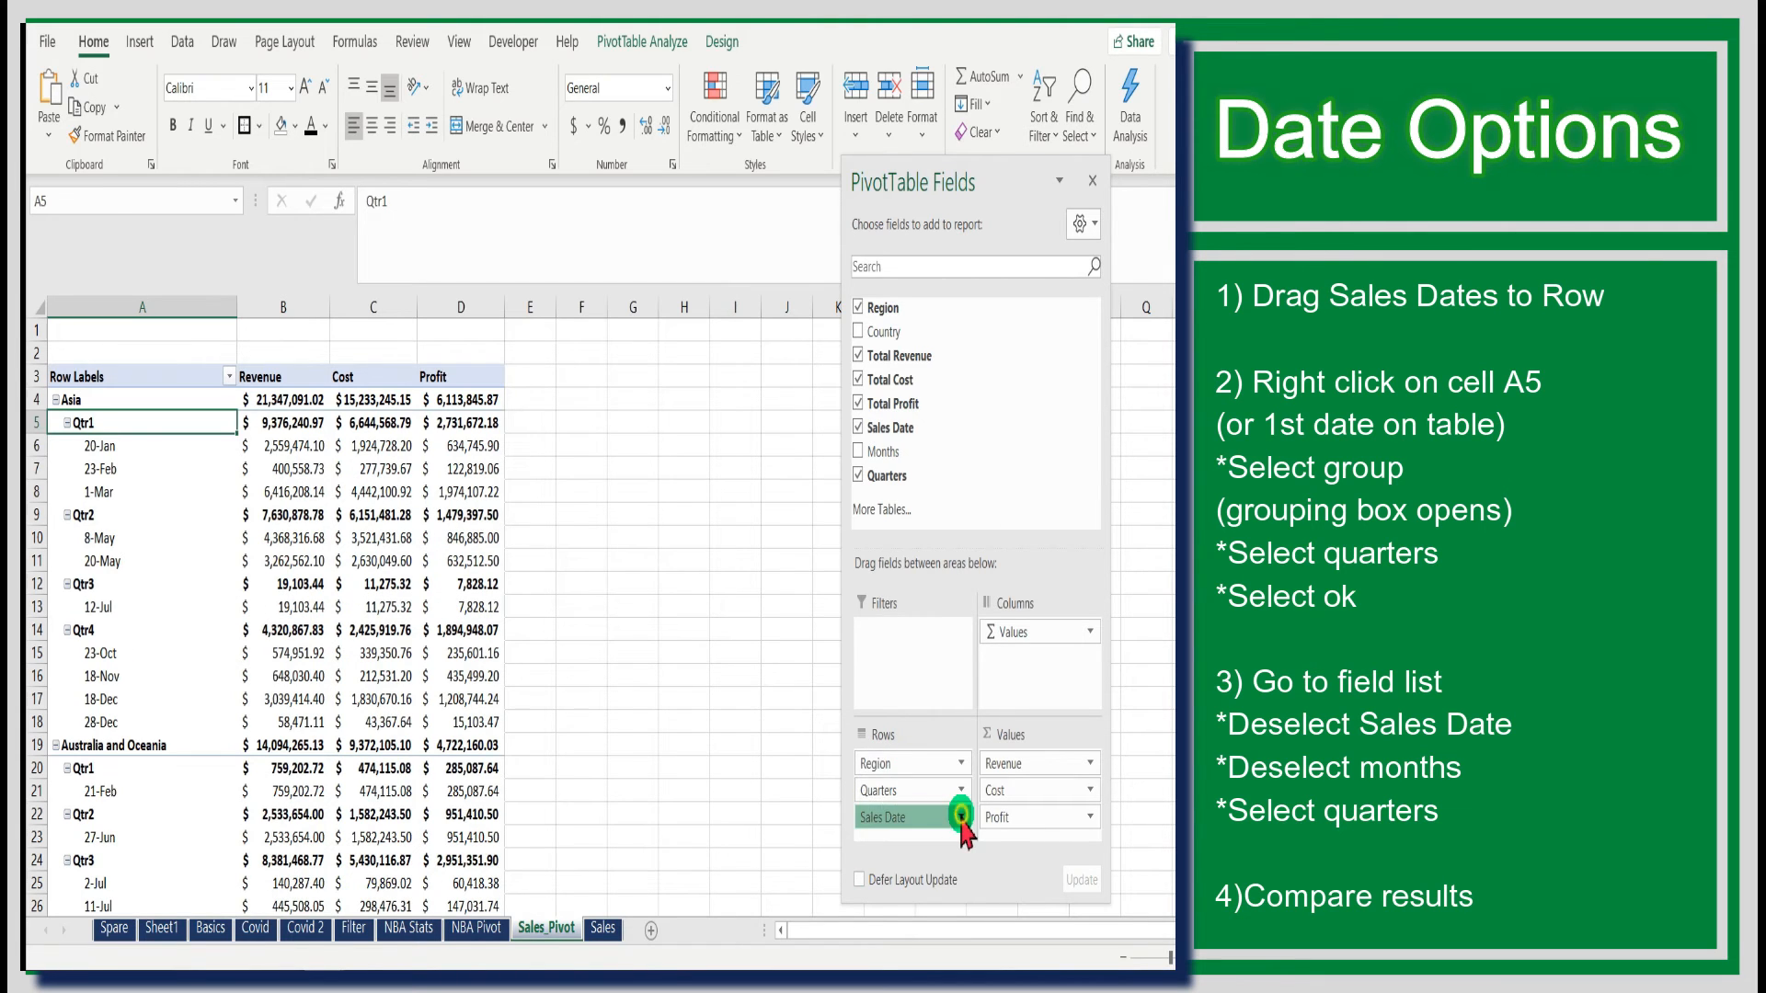
left_click(934, 817)
left_click(918, 761)
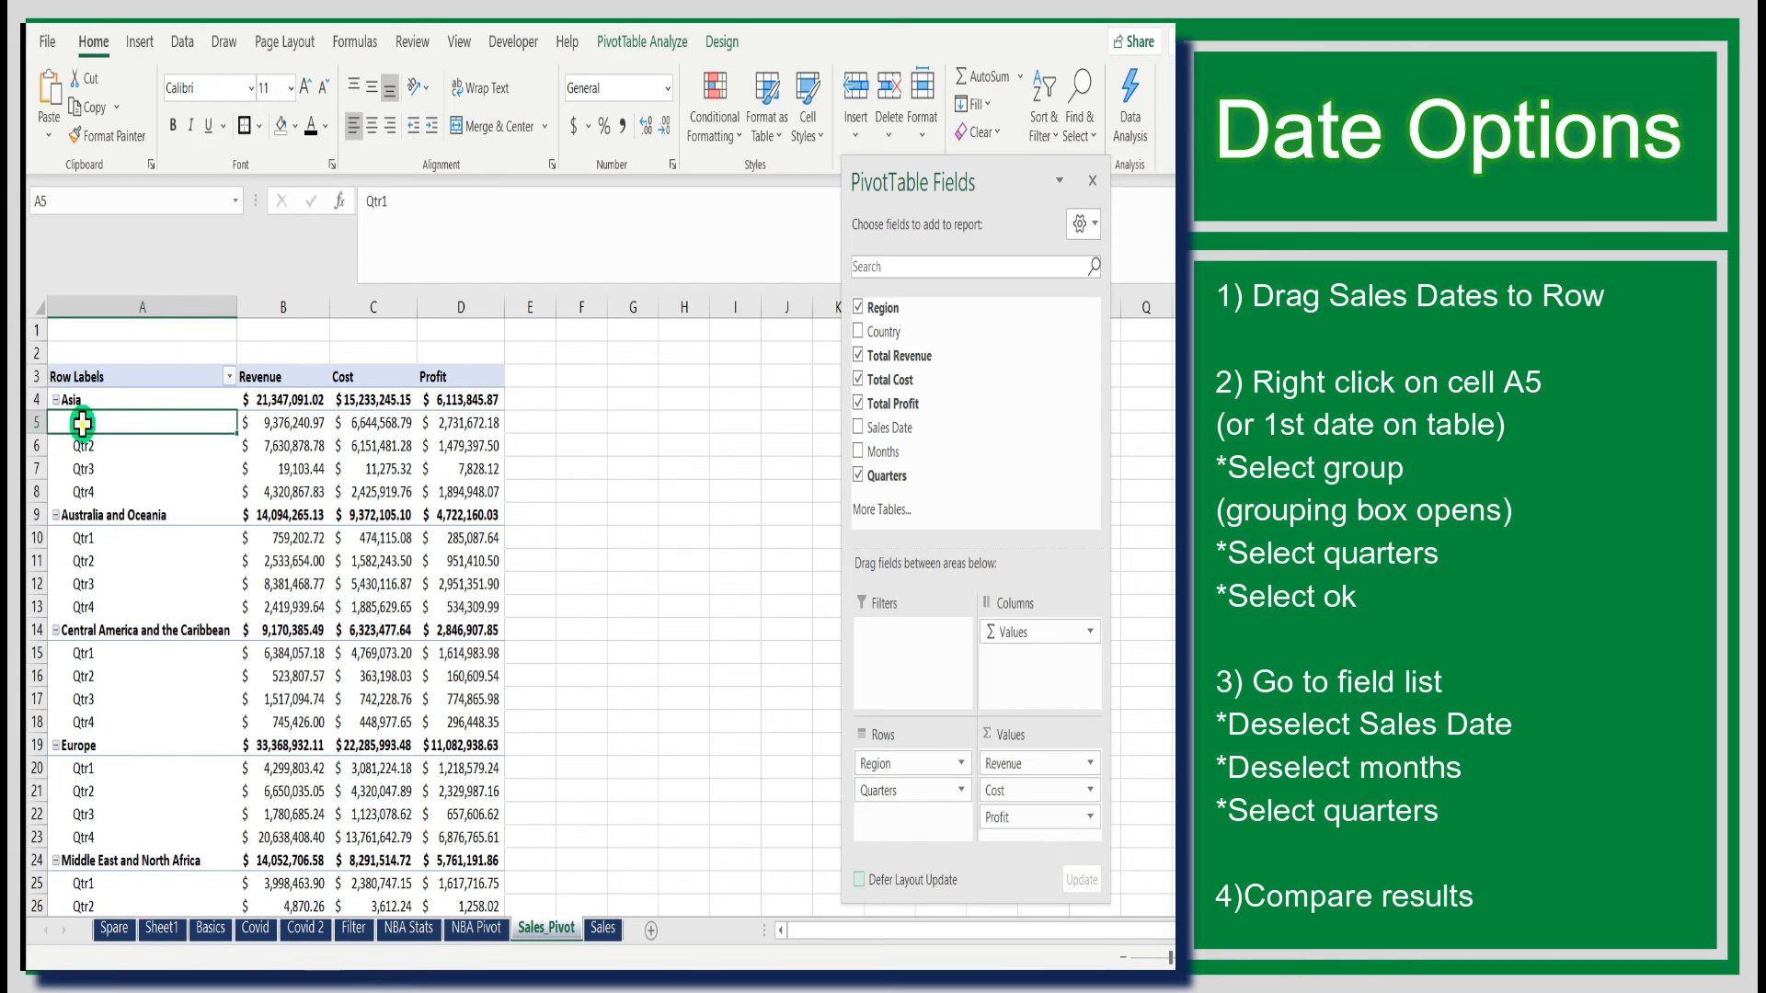
left_click_drag(81, 425, 81, 492)
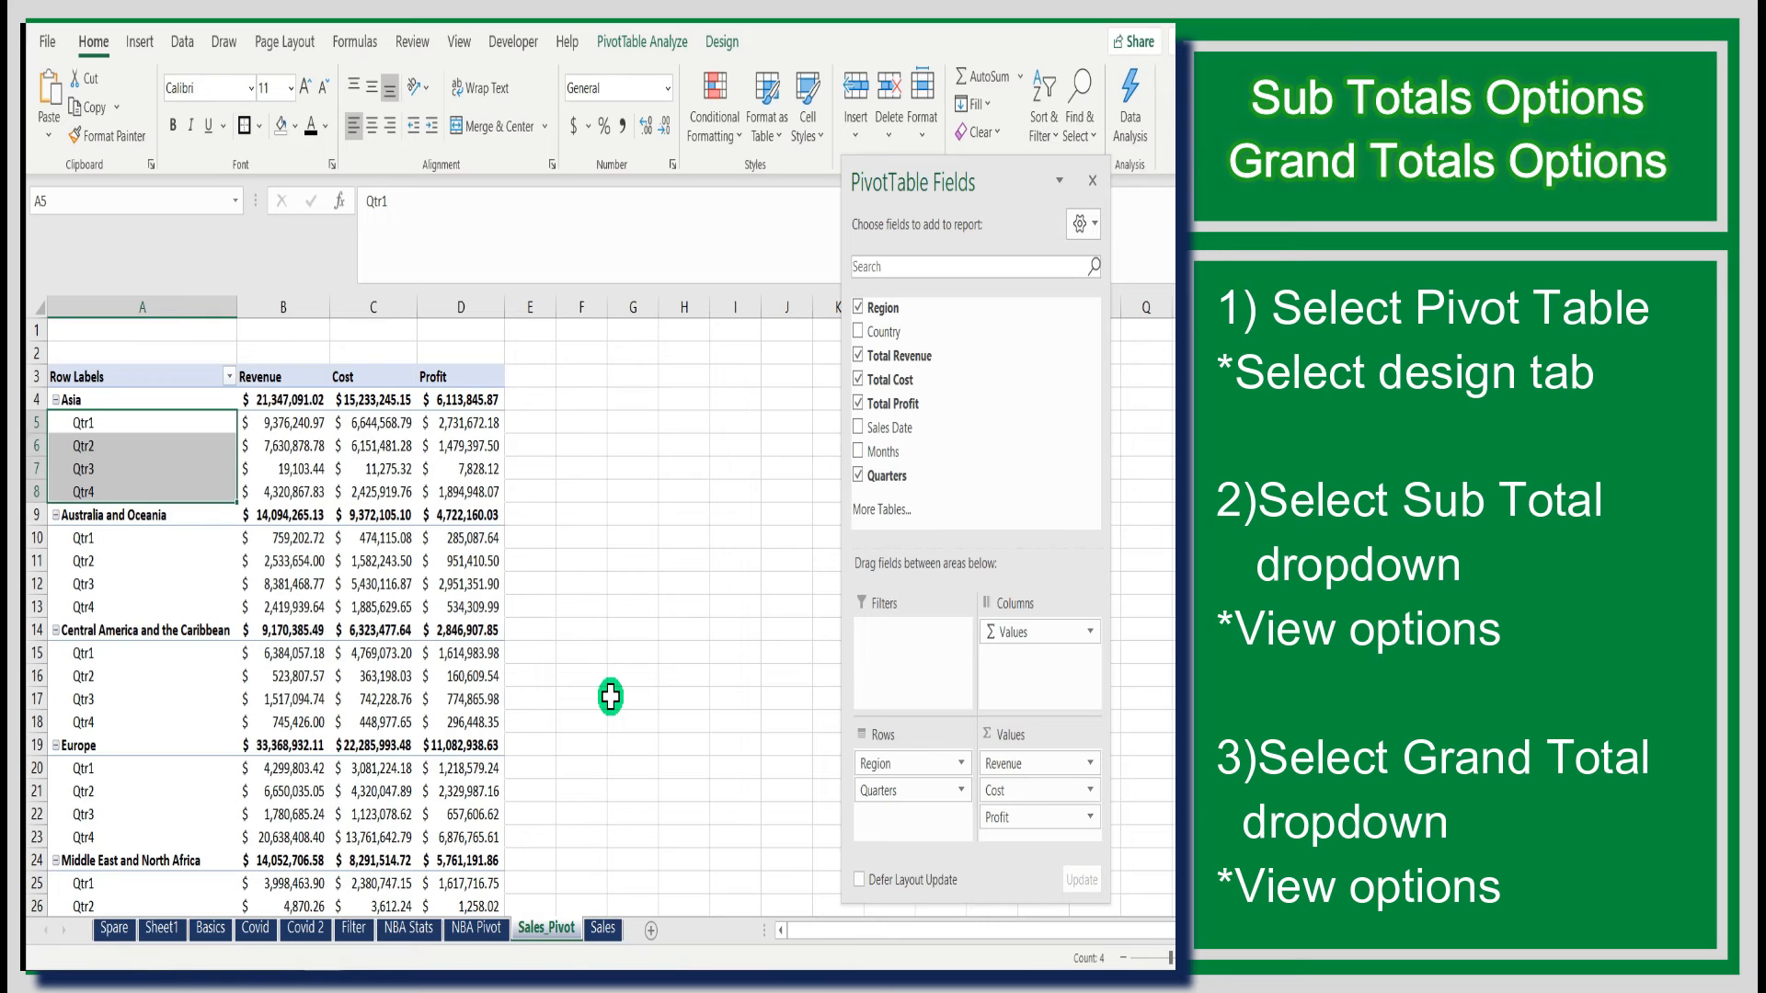
left_click_drag(989, 182, 1044, 193)
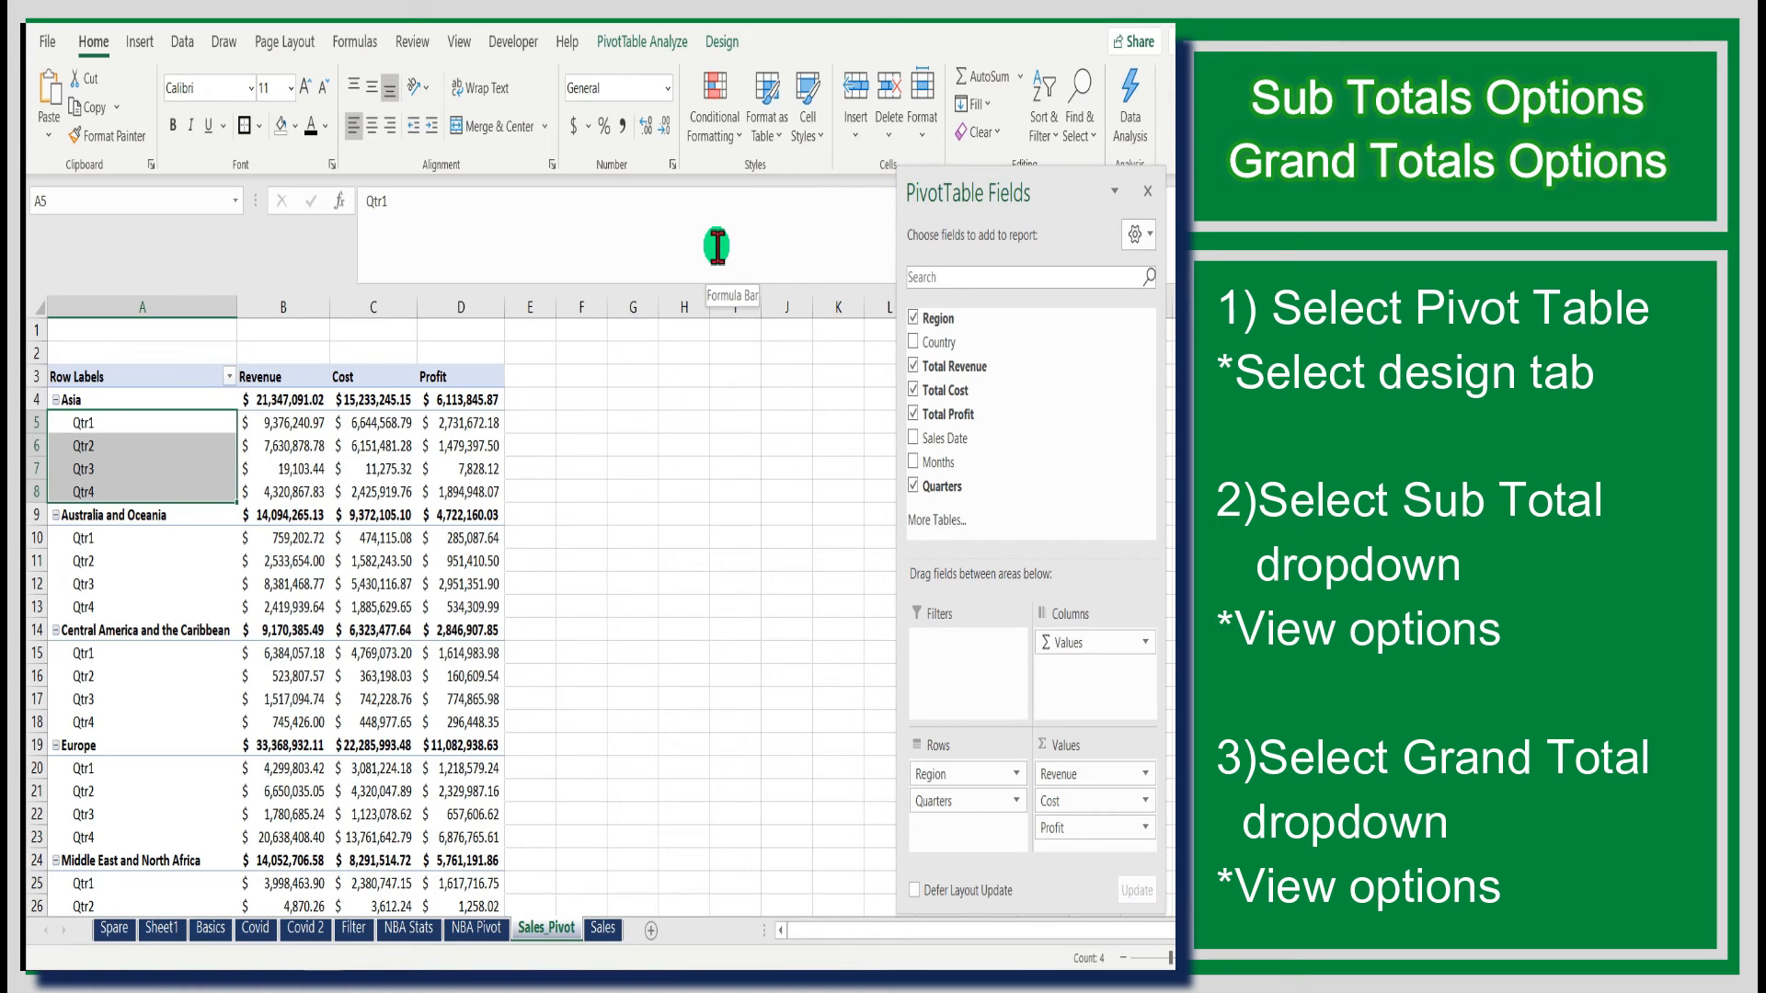
left_click(631, 444)
- Show all PivotTable subtotals at the bottom of each region group
left_click(170, 377)
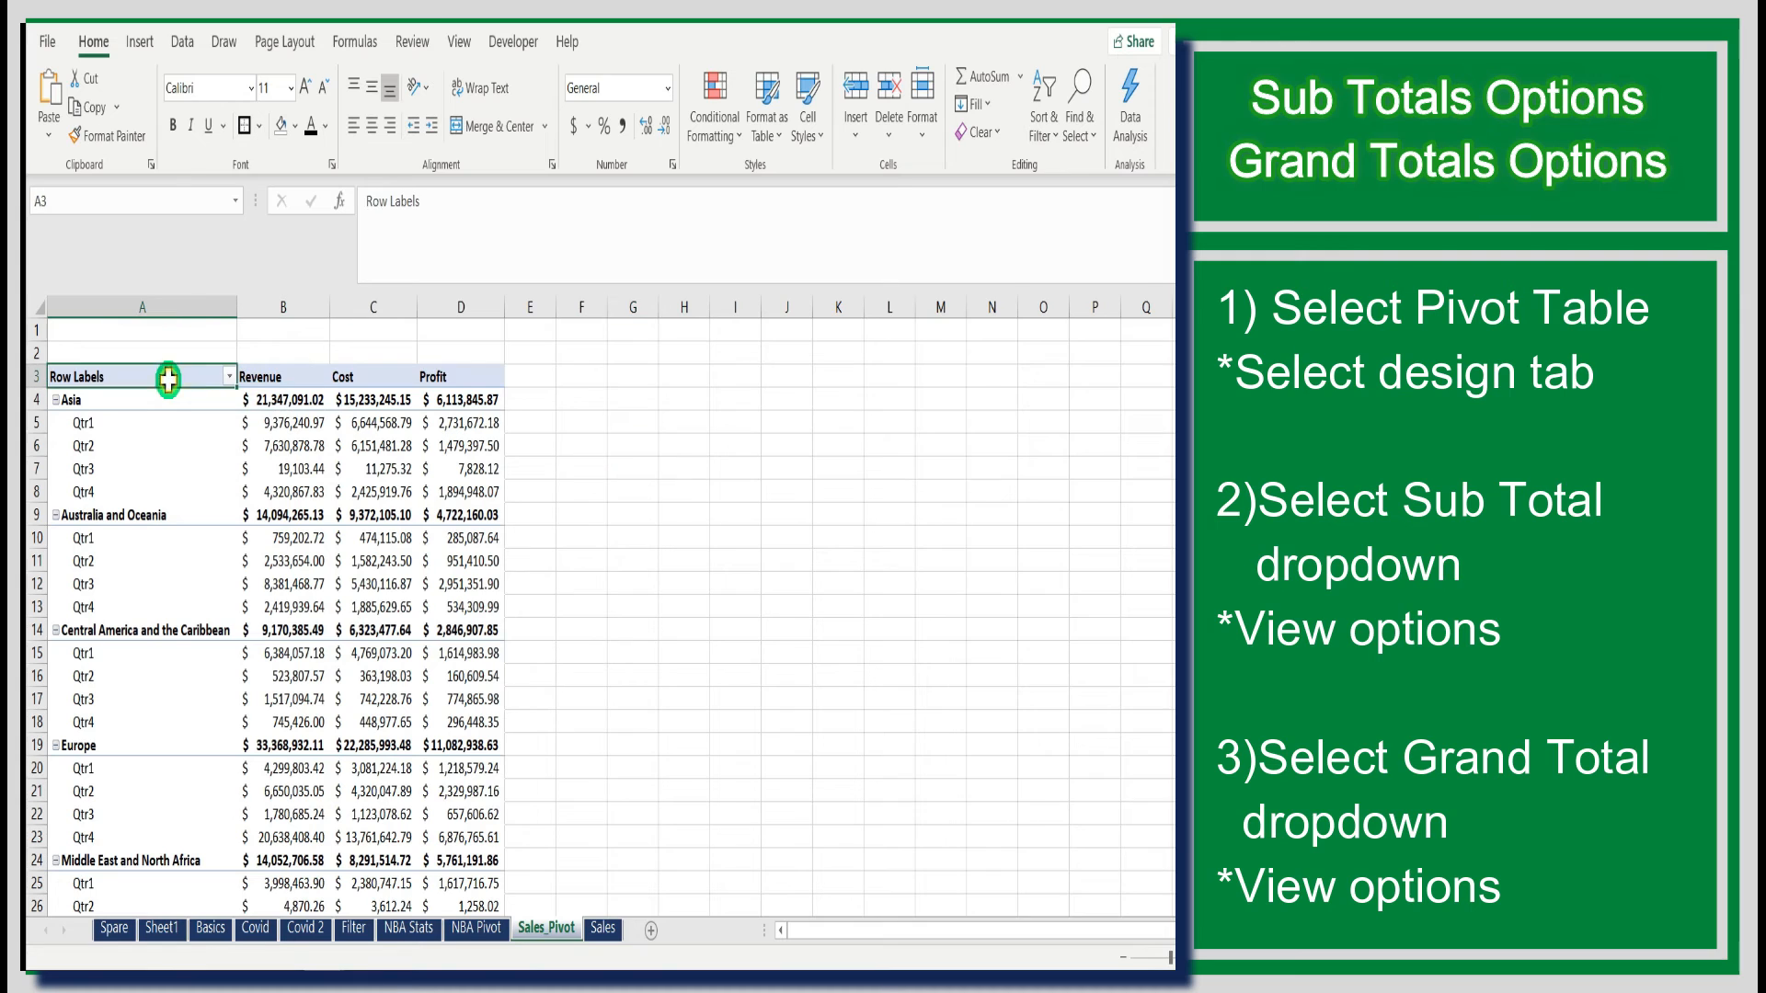
left_click(722, 41)
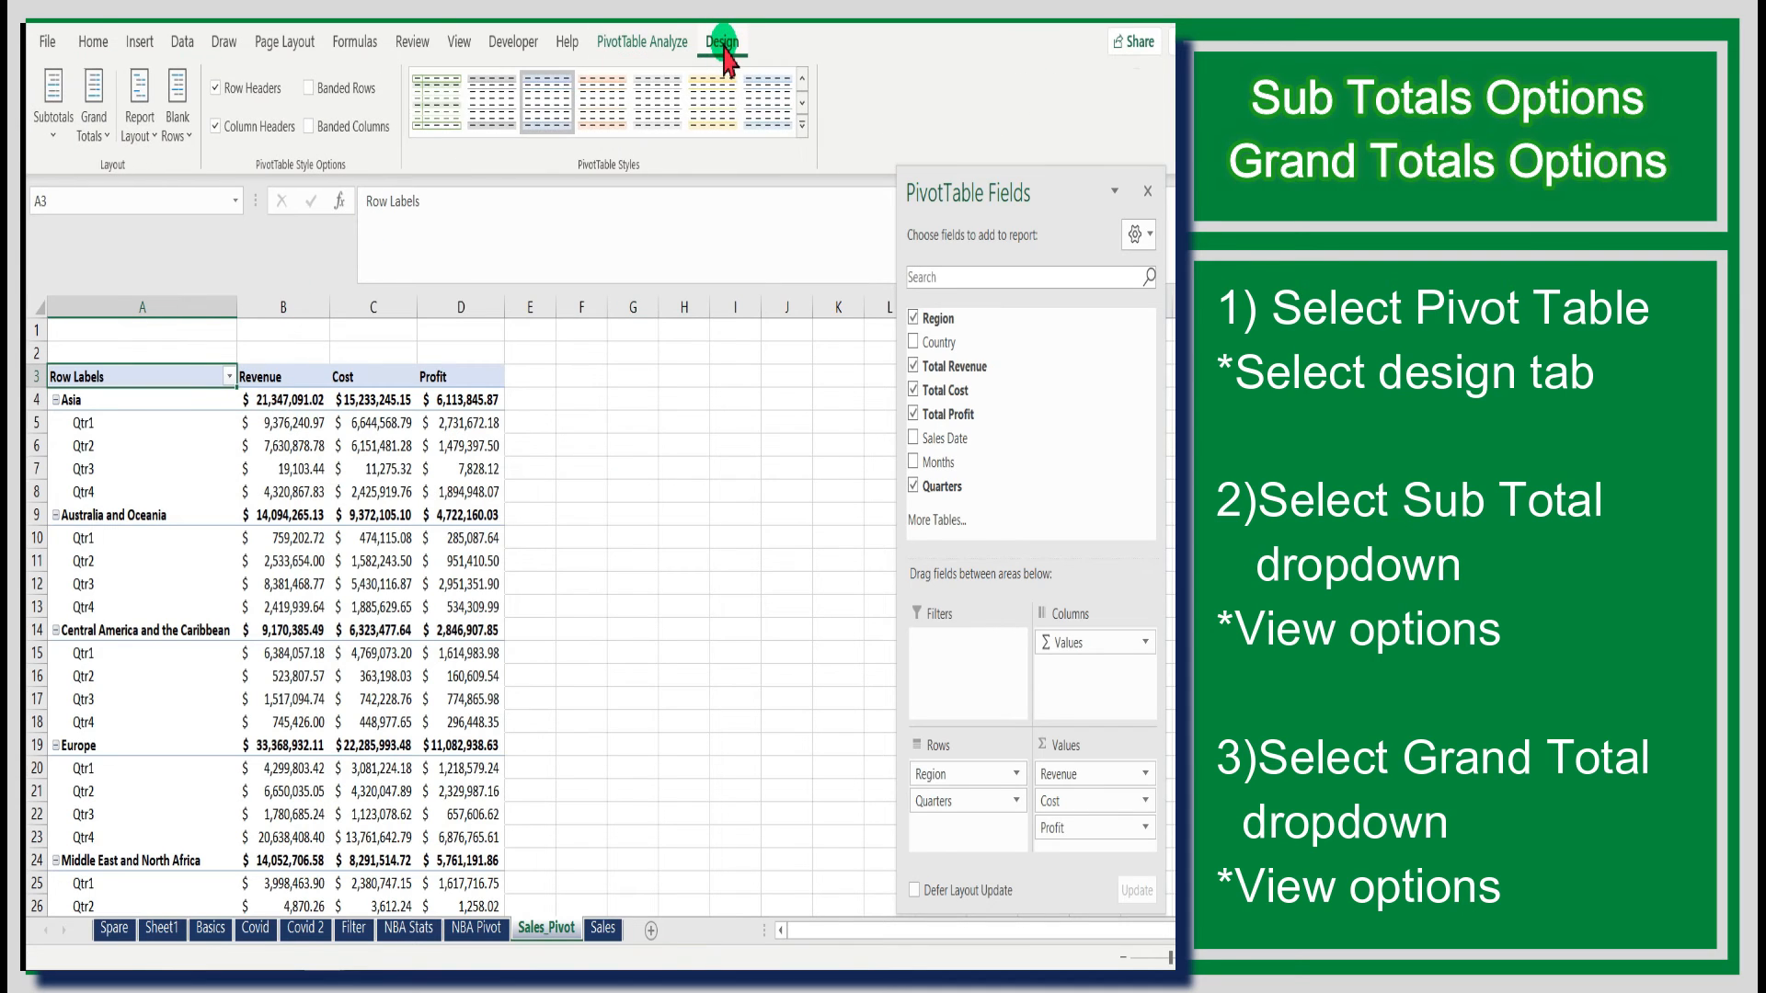
left_click(52, 136)
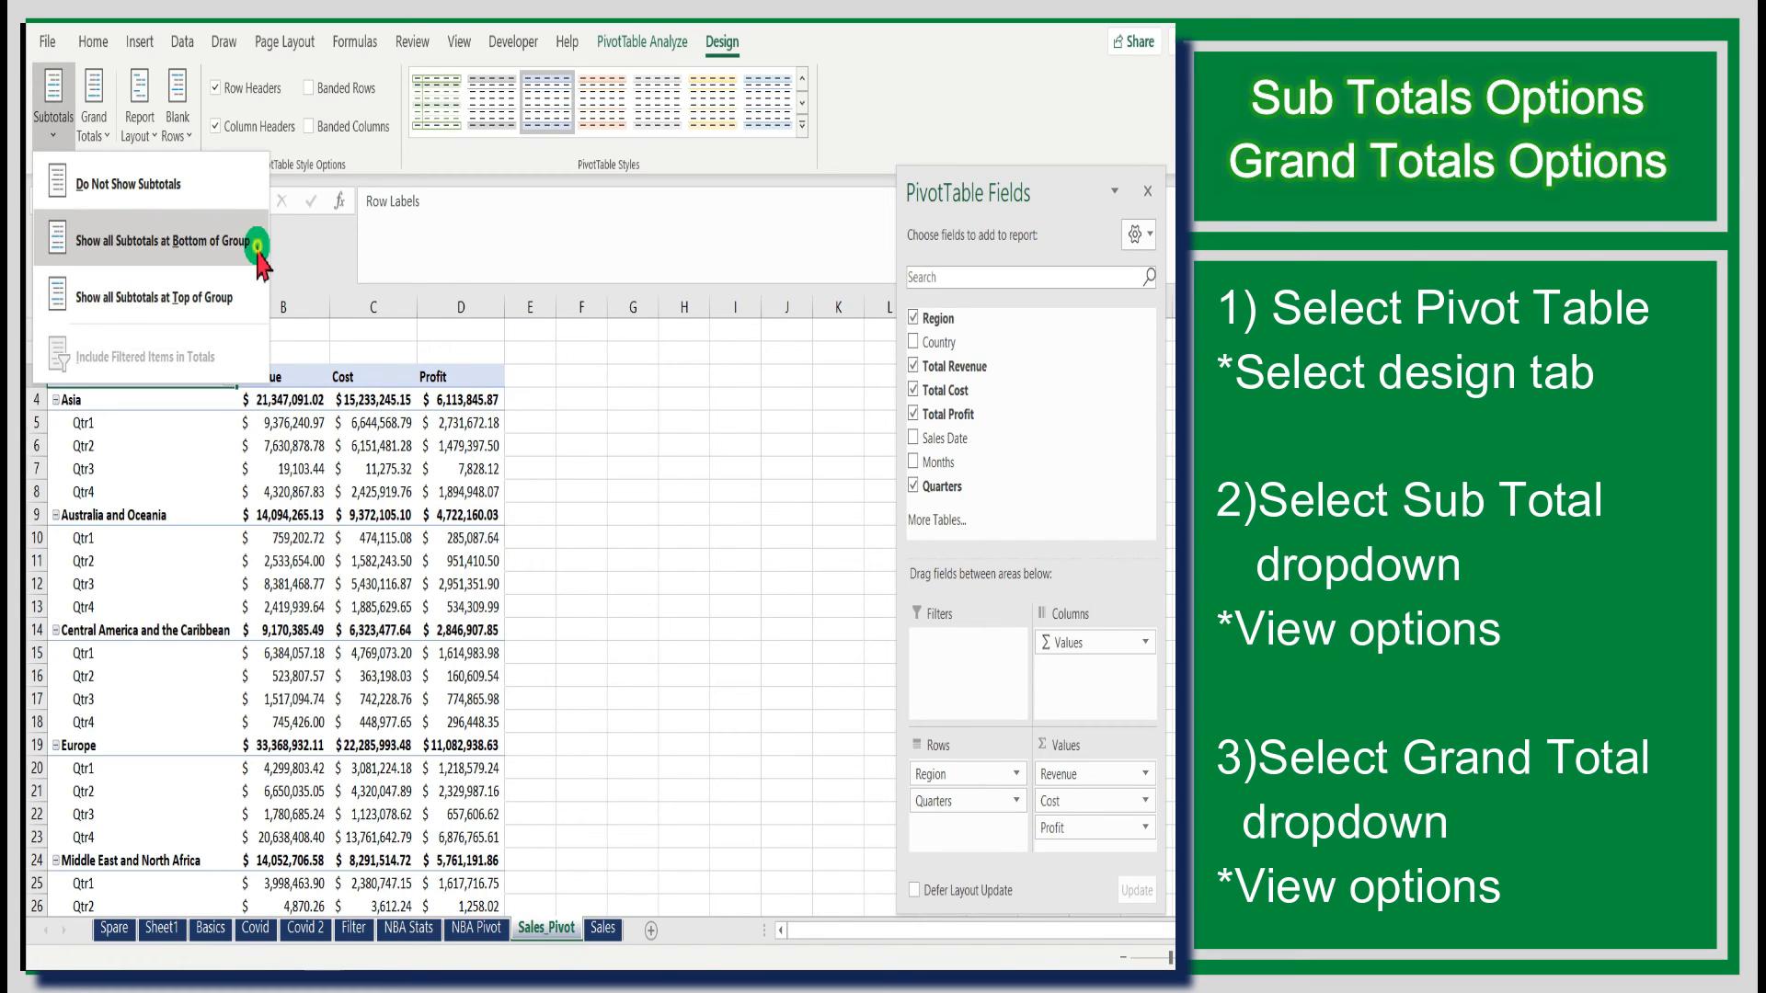
left_click(256, 247)
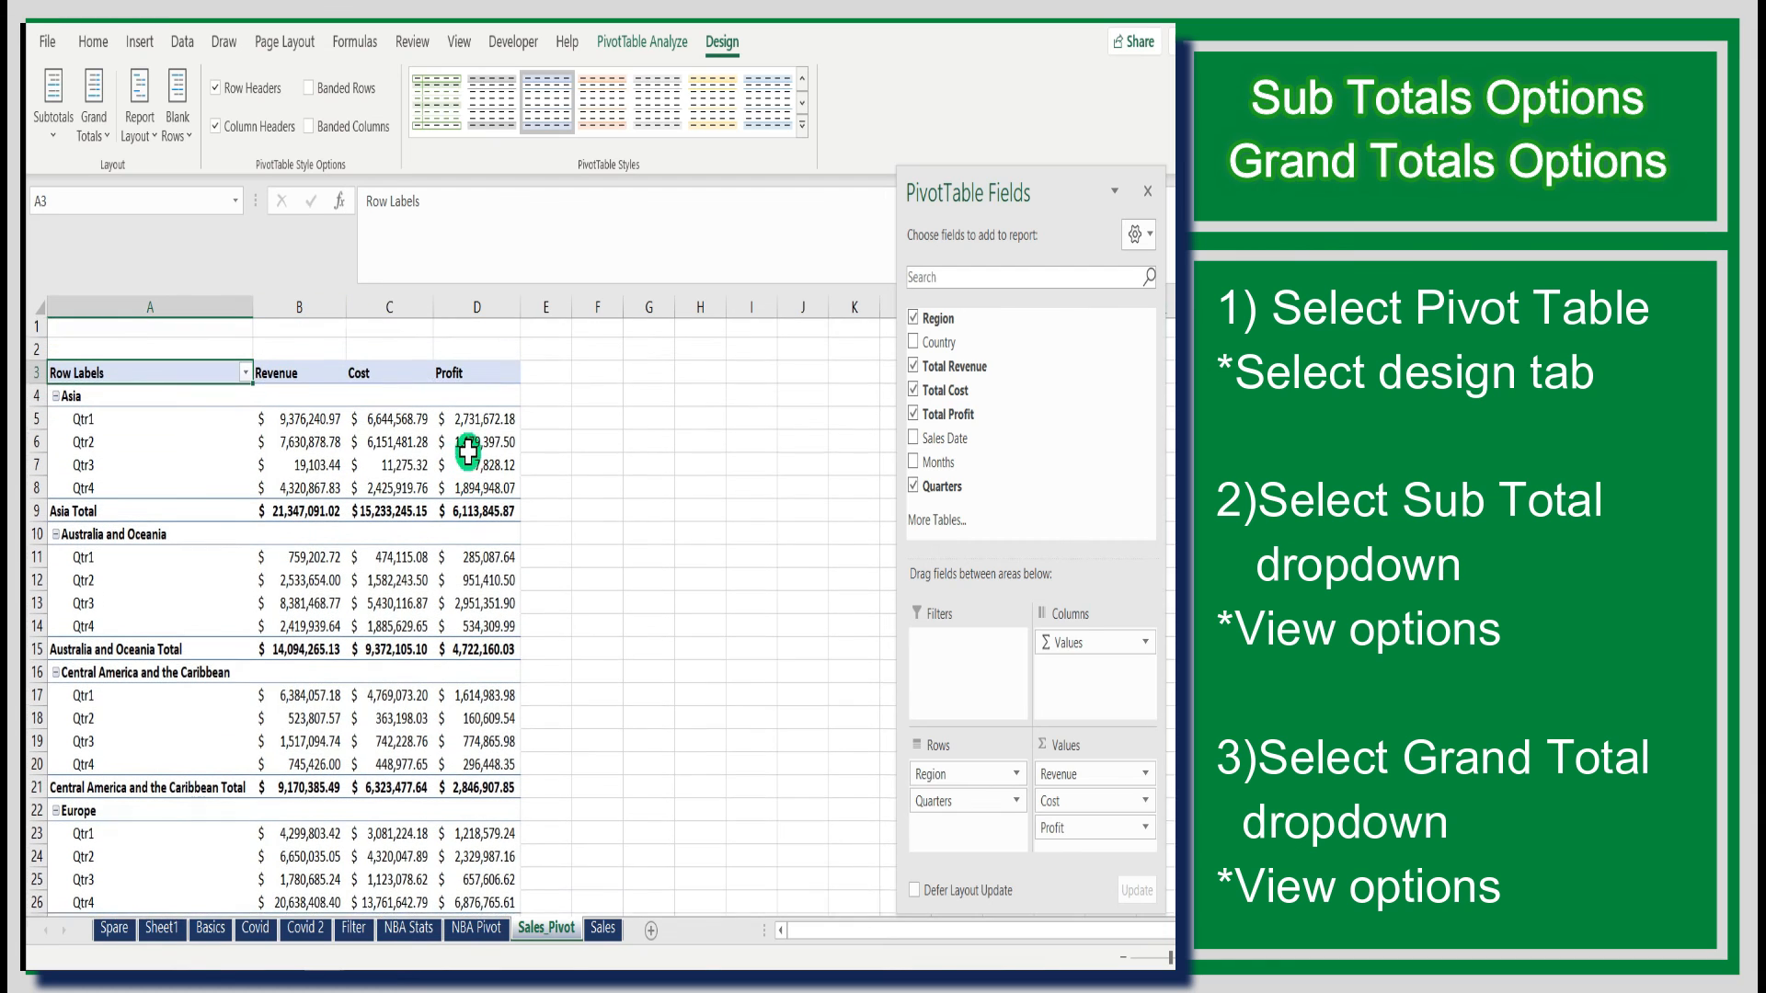
- Turn the PivotTable's grand totals off for rows and columns
scroll(468, 451, "down", 2)
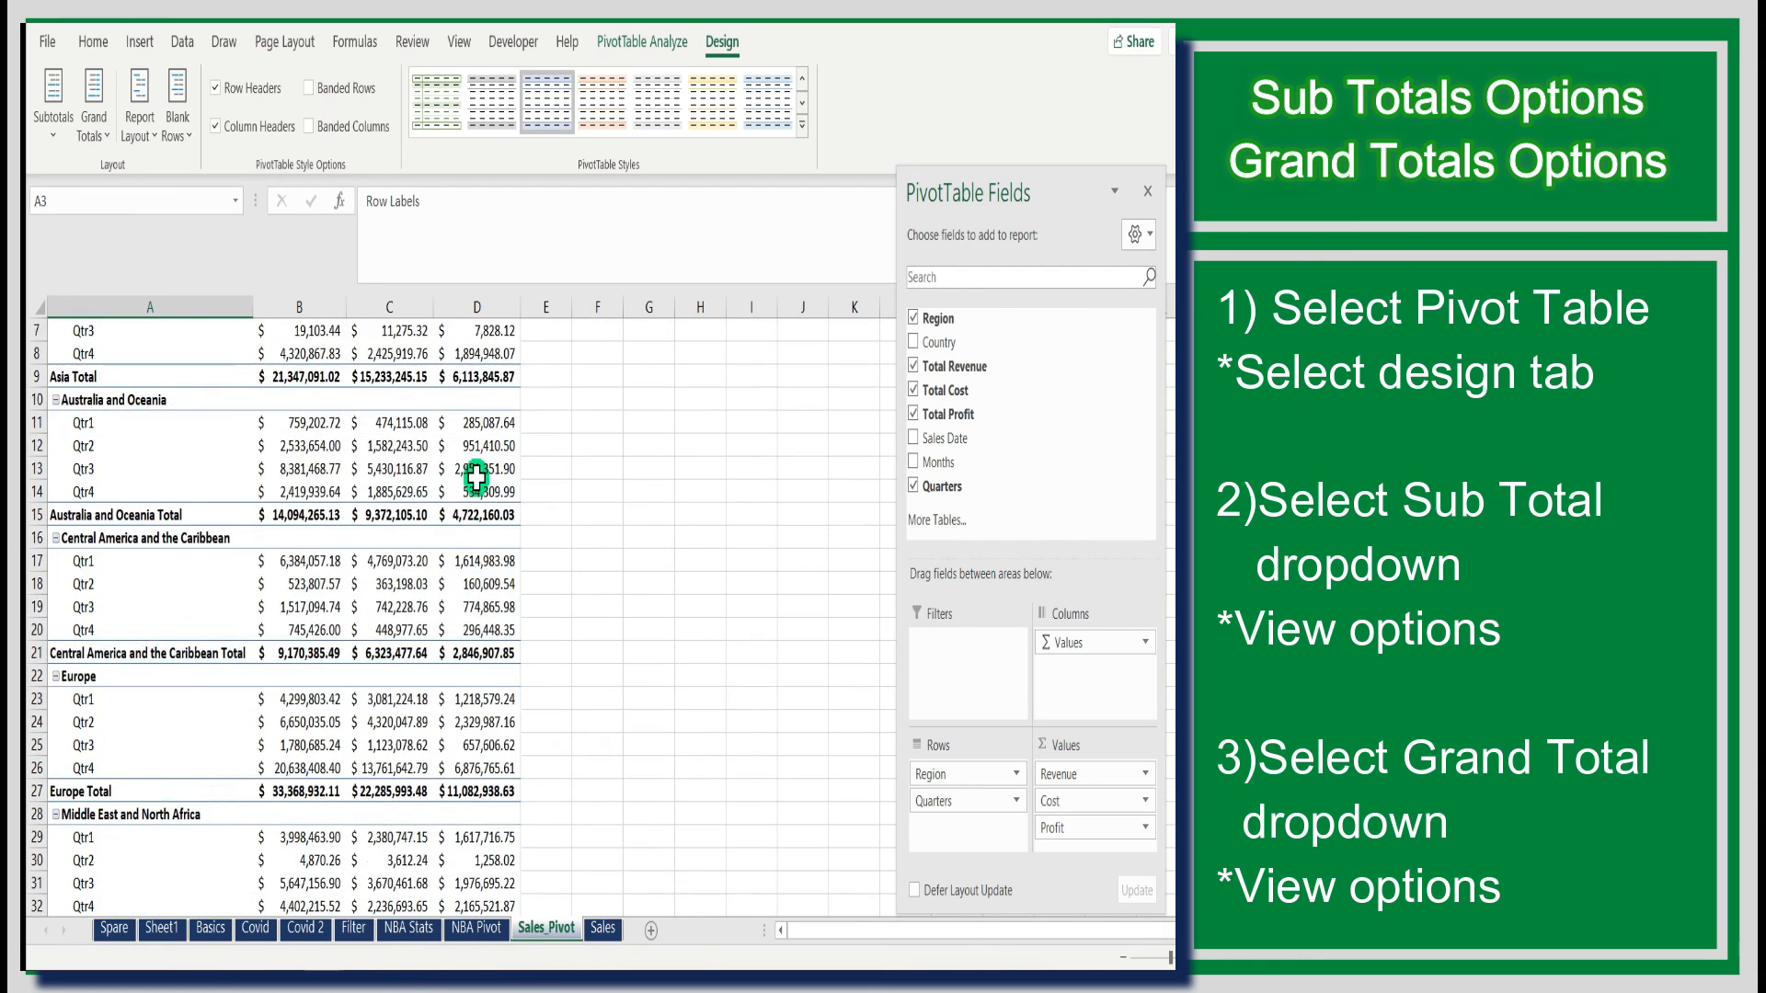
scroll(476, 474, "up", 2)
scroll(475, 515, "down", 10)
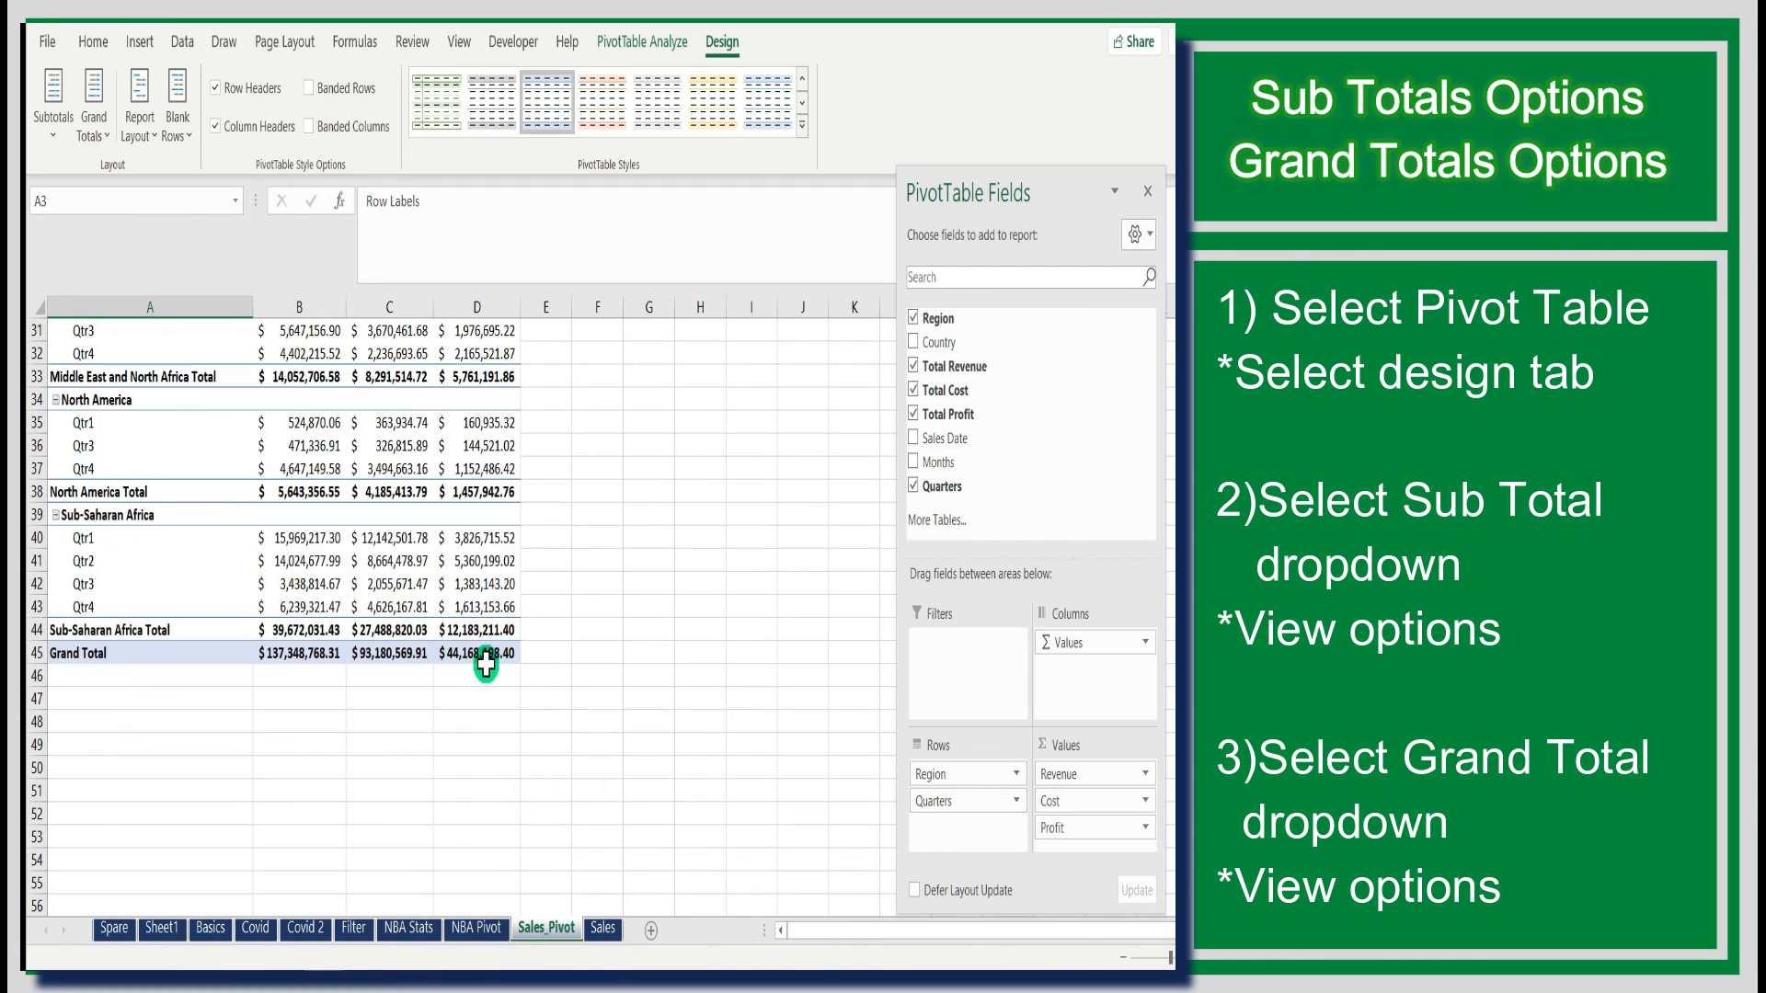
left_click(485, 662)
left_click(108, 138)
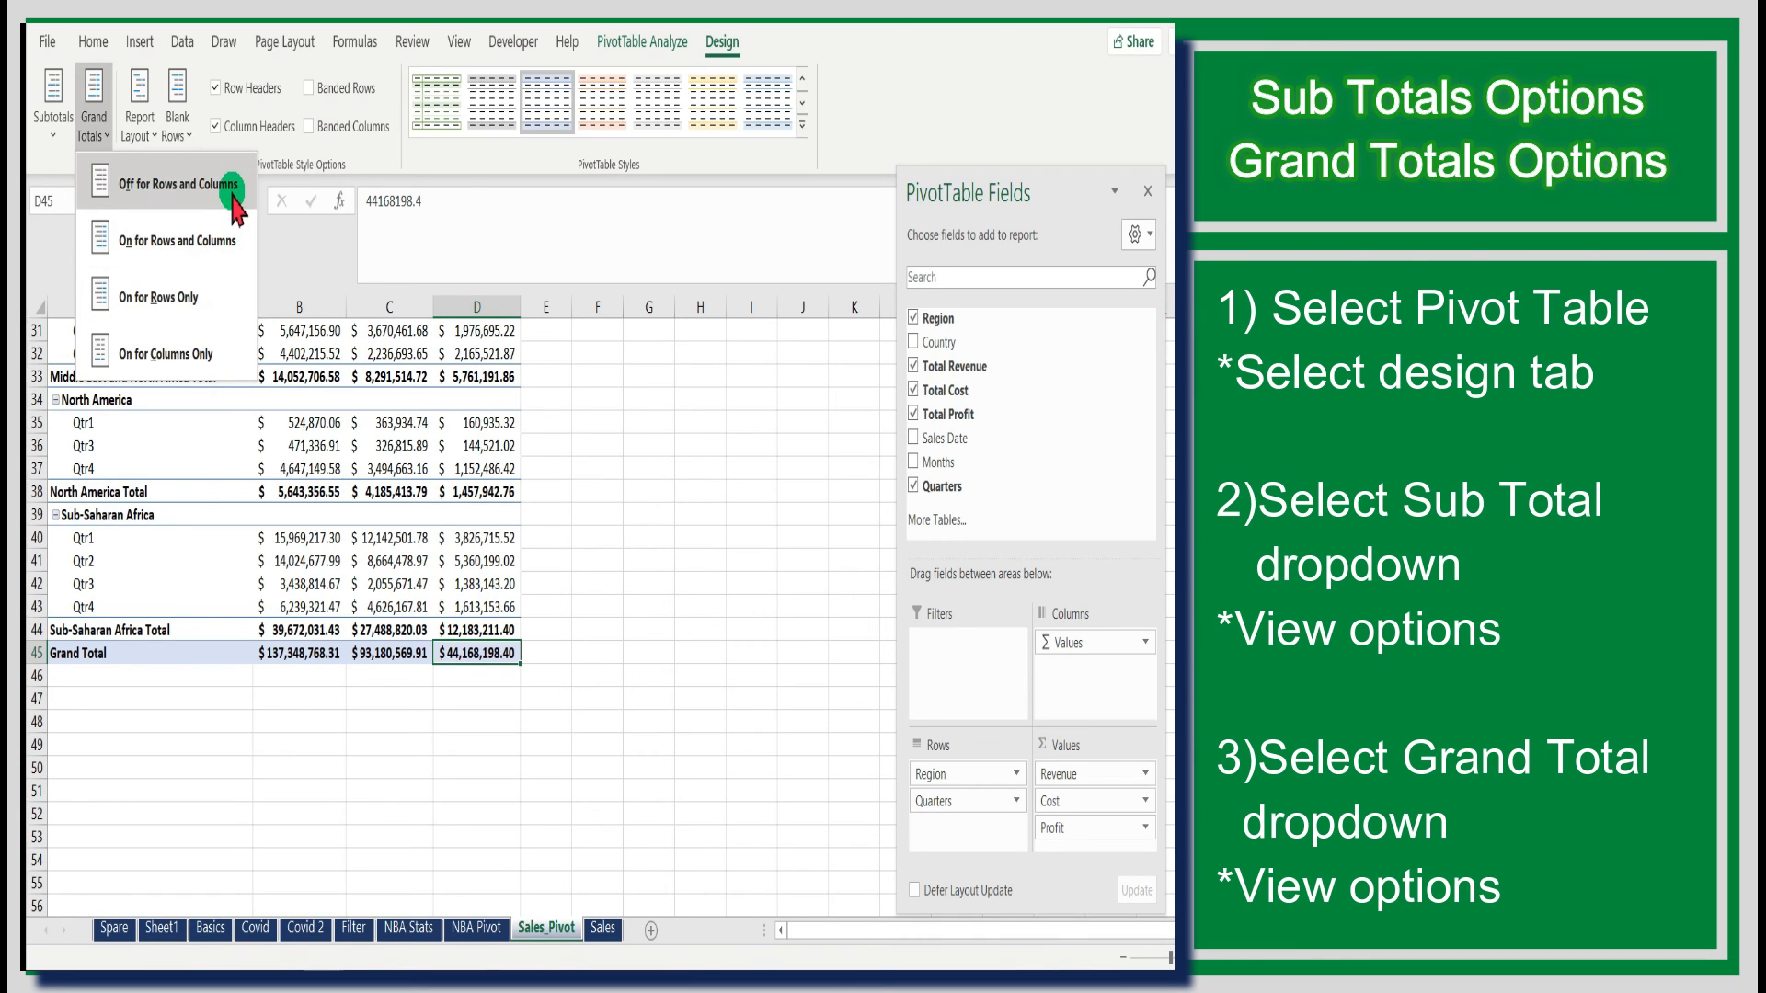
left_click(232, 185)
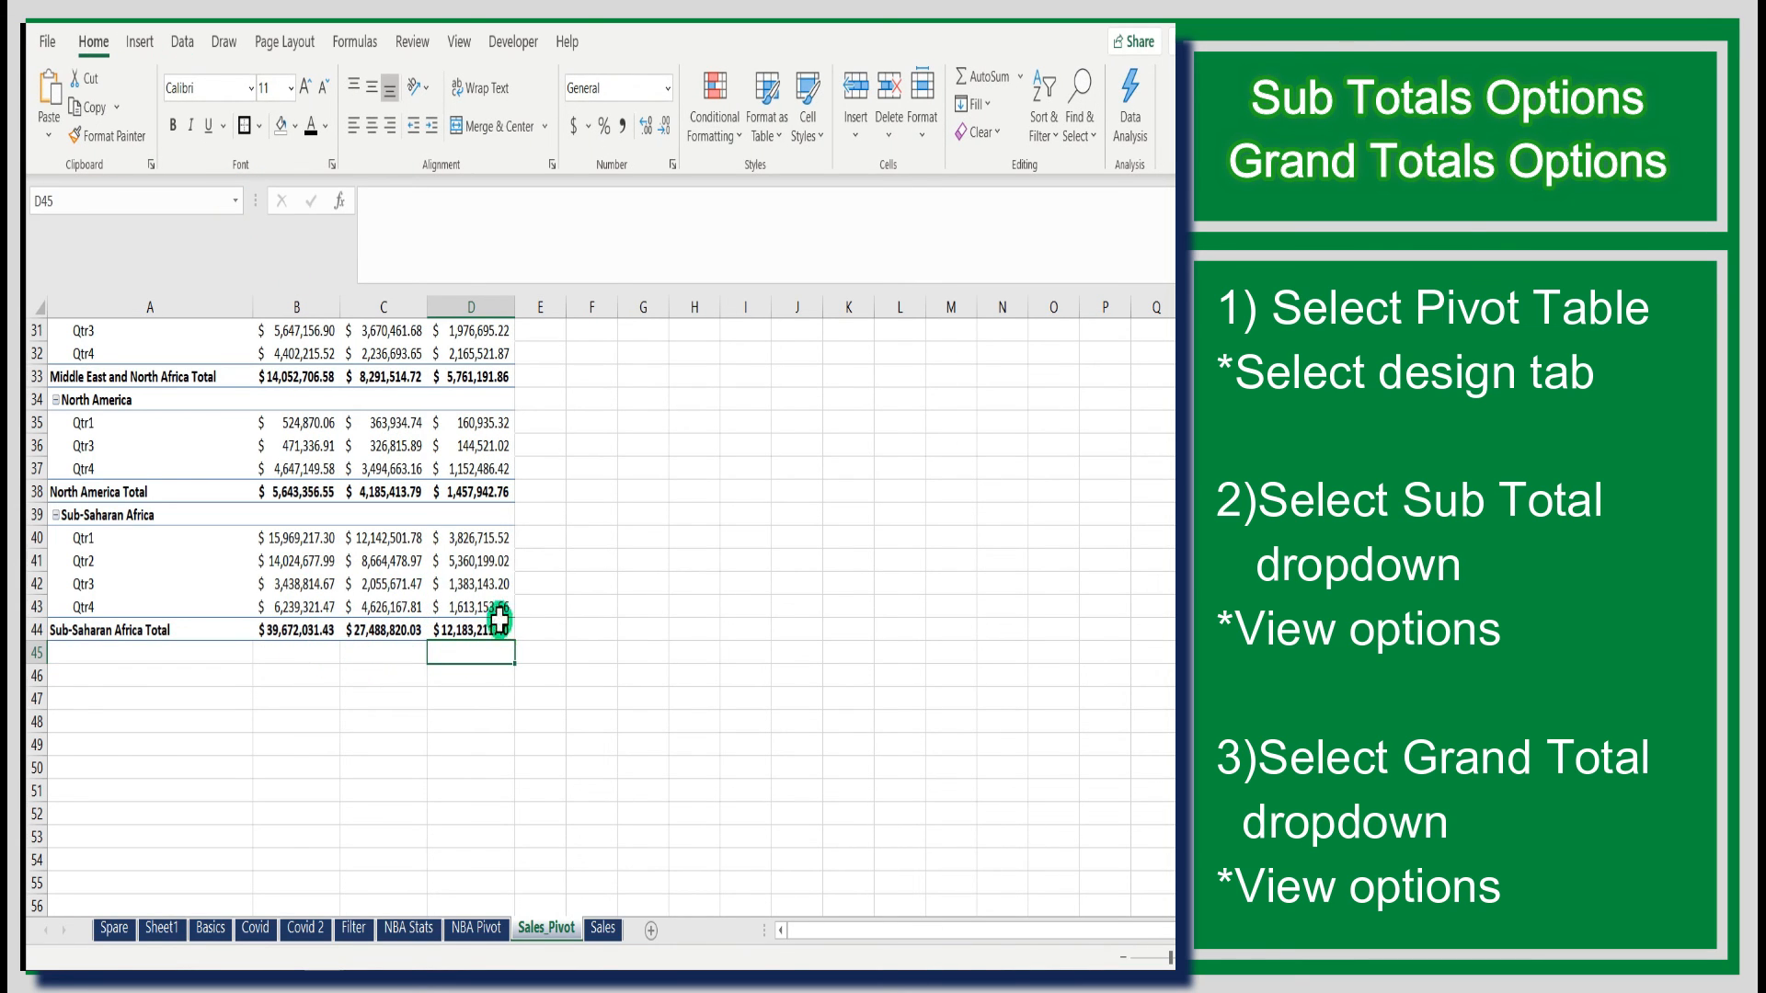
- Turn the PivotTable's grand totals back on for rows and columns
left_click(470, 353)
left_click(722, 41)
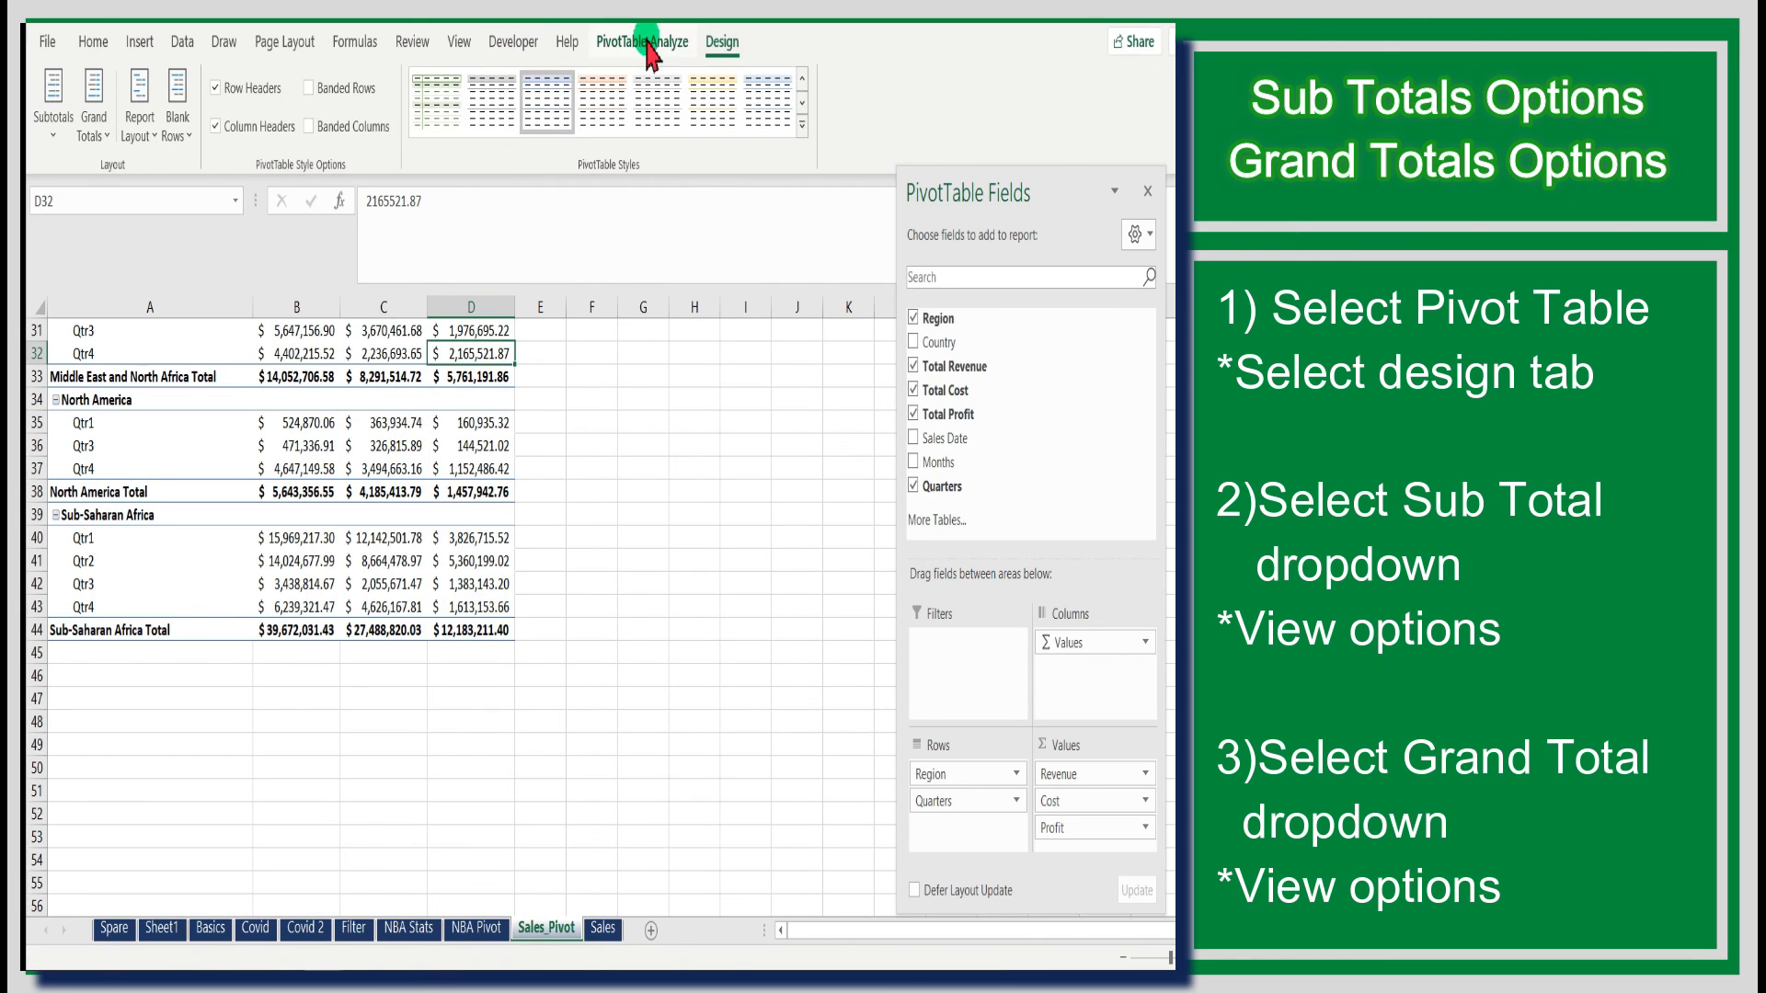
left_click(103, 141)
left_click(144, 230)
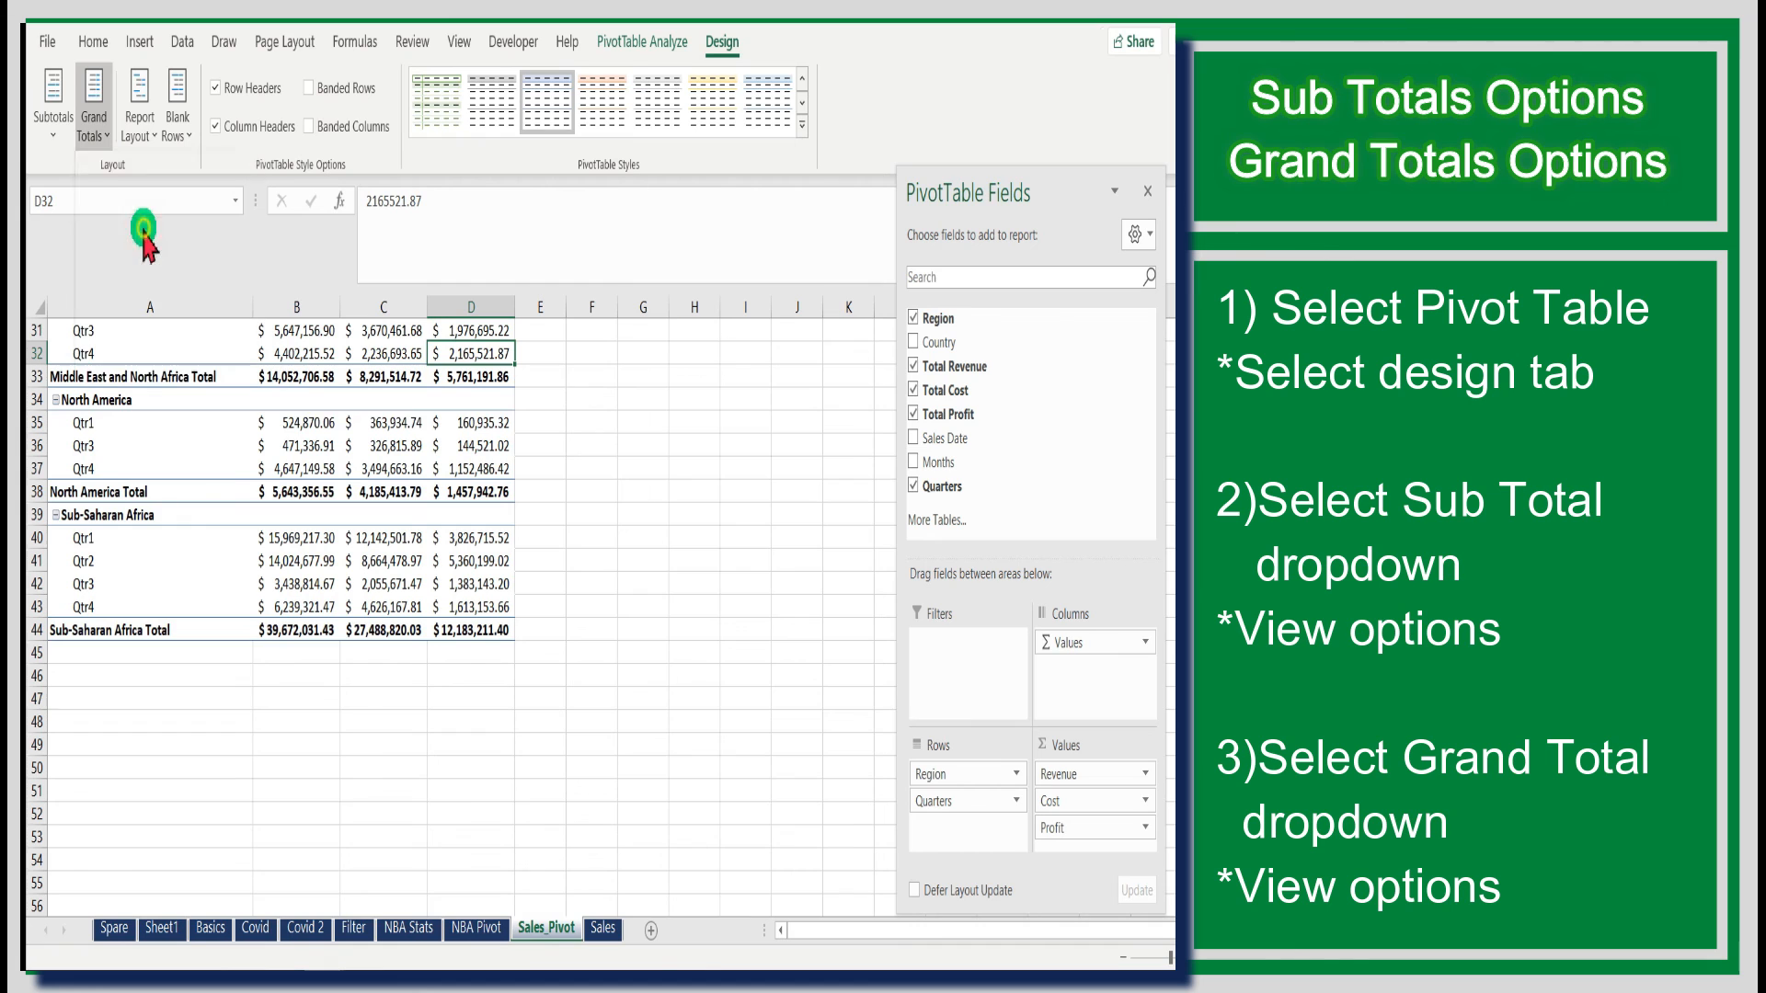
- Show all PivotTable subtotals at the top of each region group
left_click(52, 129)
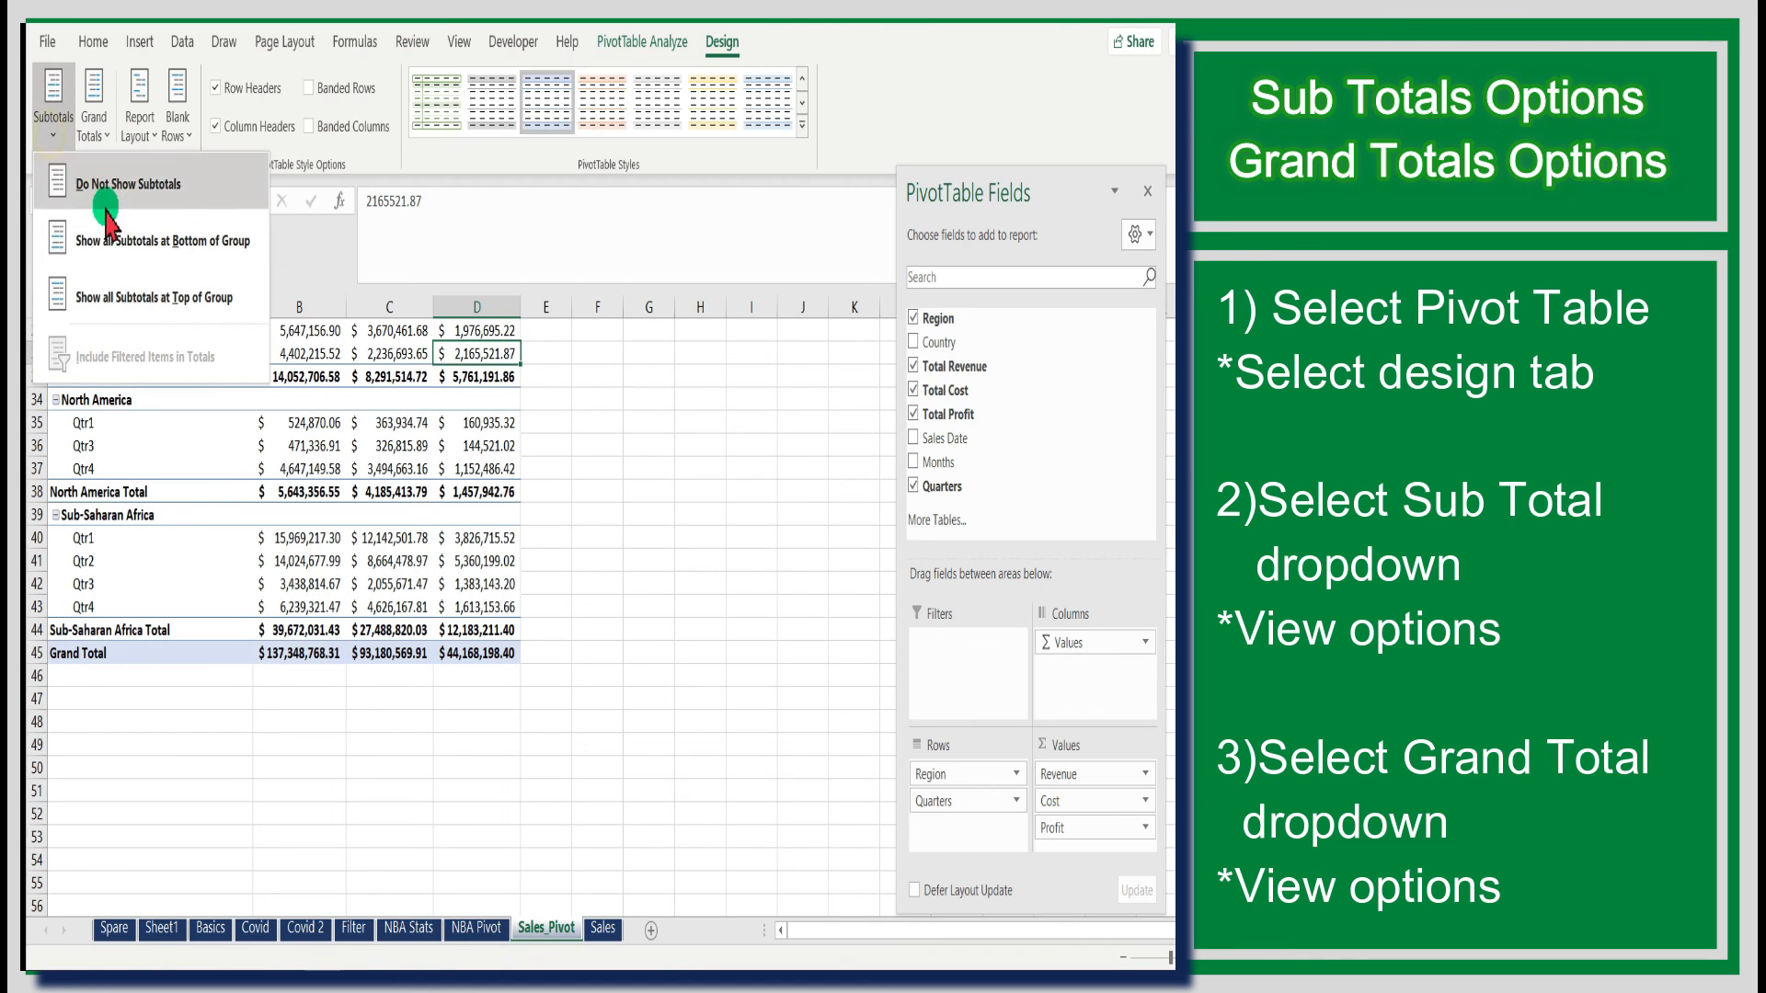
left_click(148, 297)
scroll(543, 549, "up", 8)
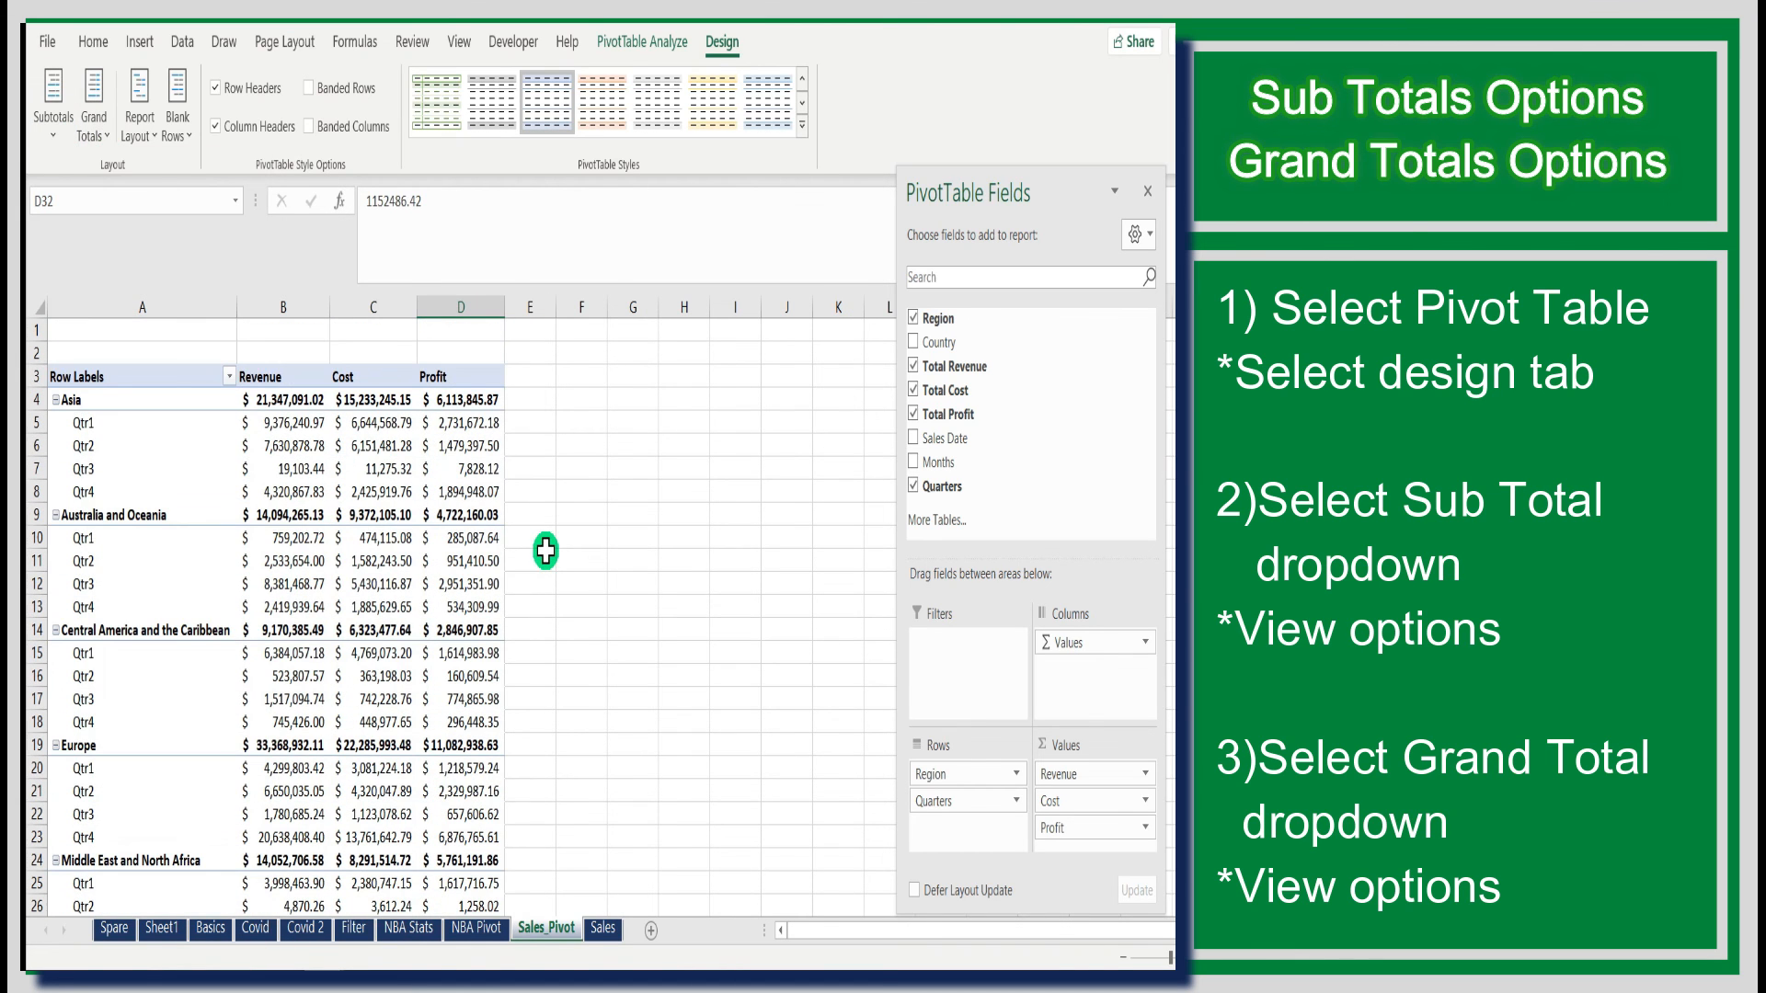